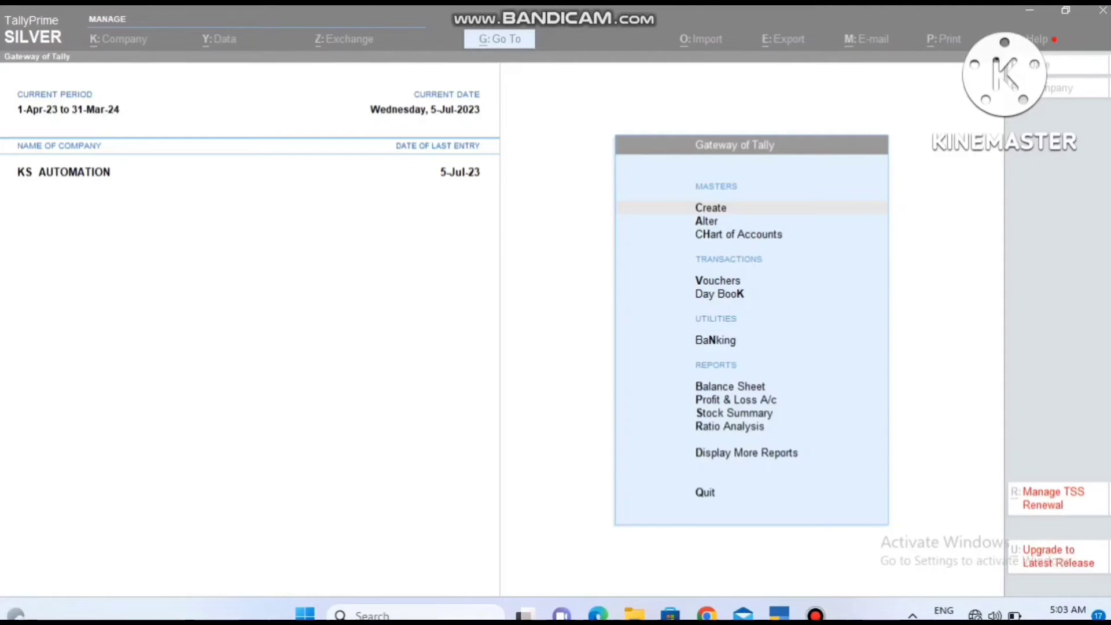
Select the company KS AUTOMATION from the list of companies.
click(374, 273)
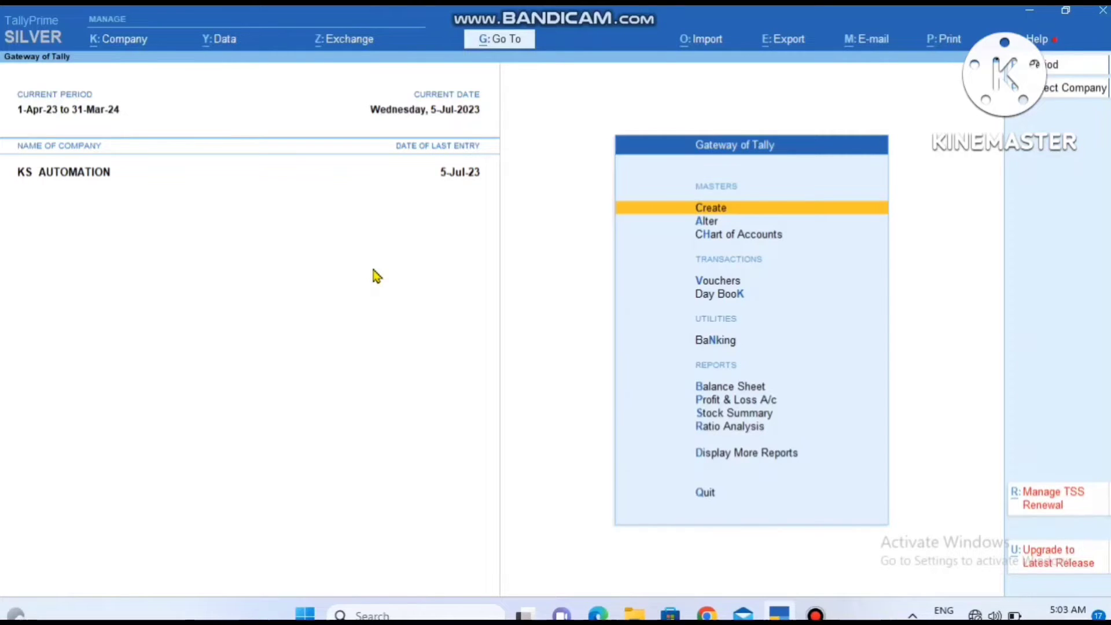
key(alt+F3)
key(Down)
key(Down)
key(Down)
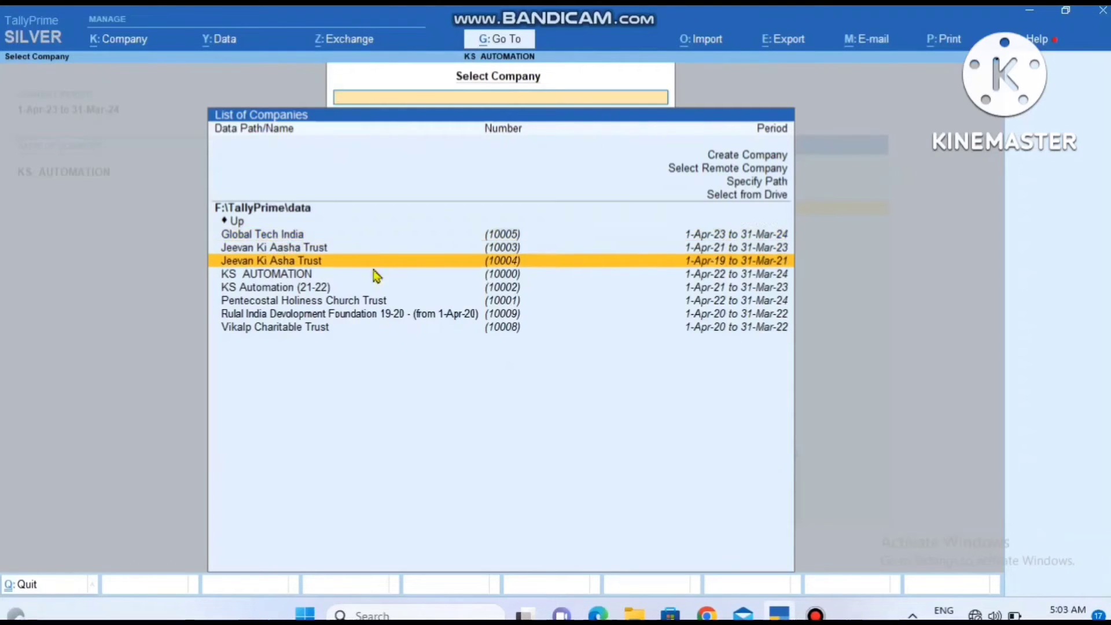
key(Return)
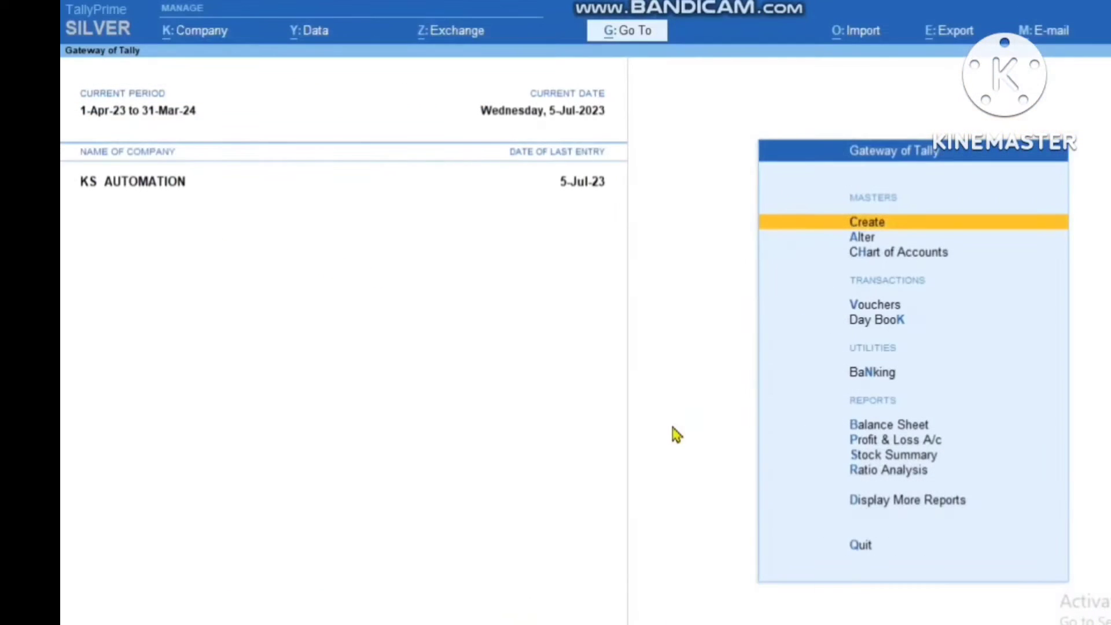
Open the company features of KS AUTOMATION and bring up the GST details with Enable Goods and Services Tax (GST) set to Yes.
key(F11)
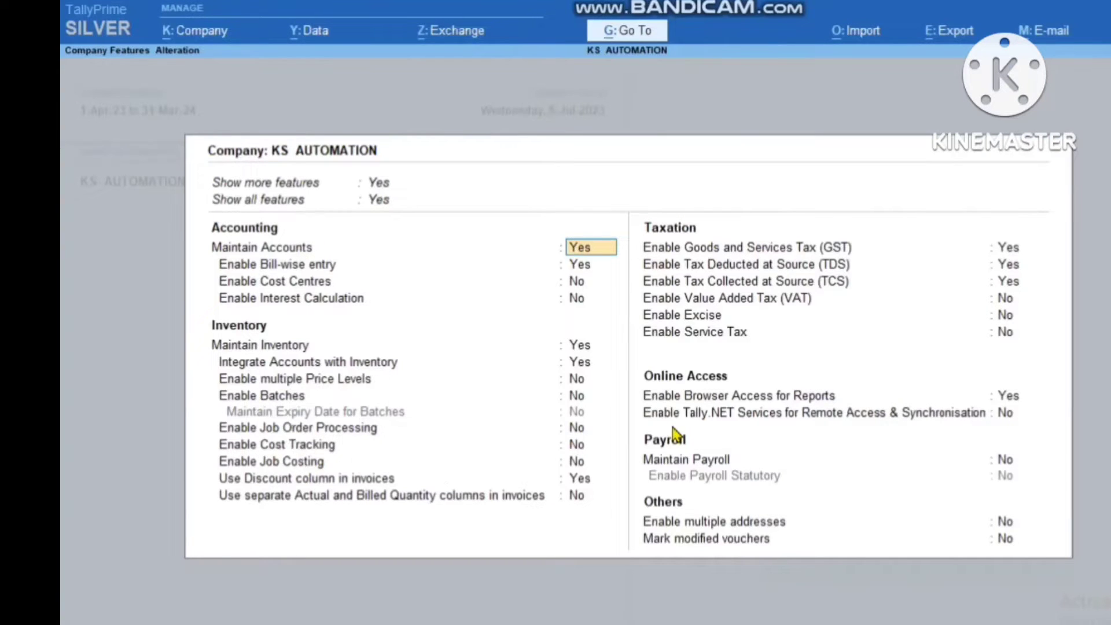
key(Return)
key(Return)
key(Return)
key(Return)
key(Return)
key(Return)
key(Return)
key(Return)
key(Return)
key(Return)
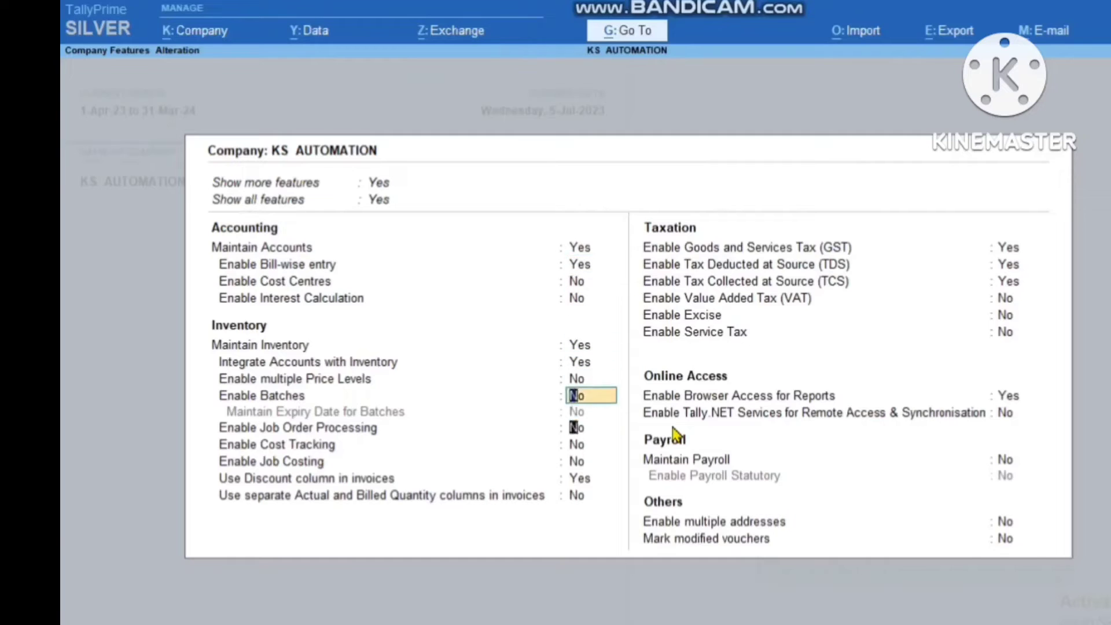
key(Return)
key(Return)
key(Return)
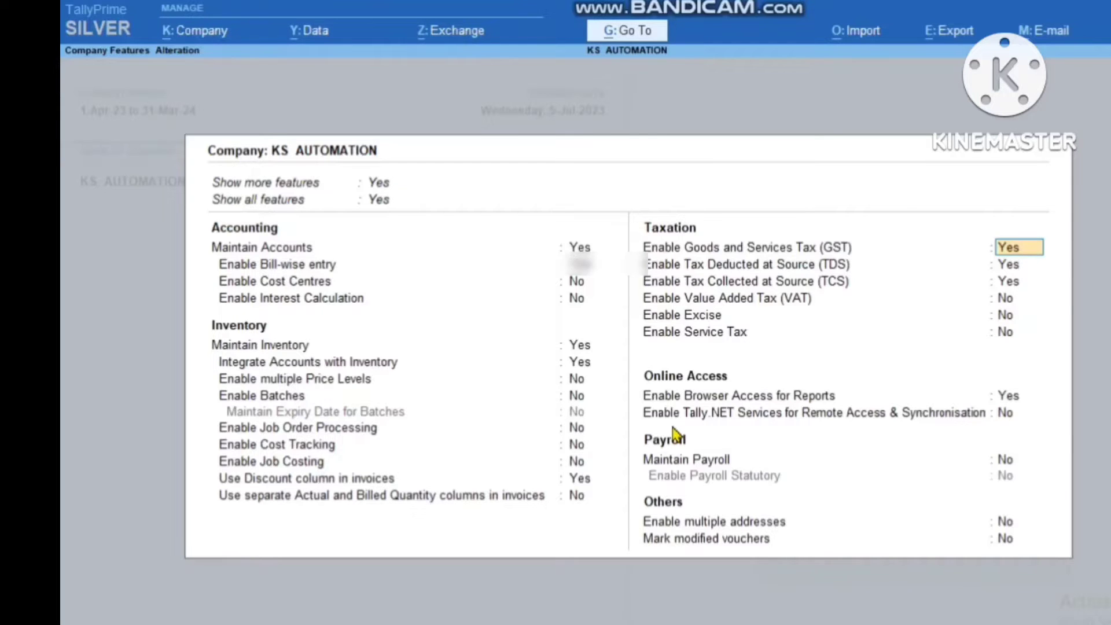
key(Return)
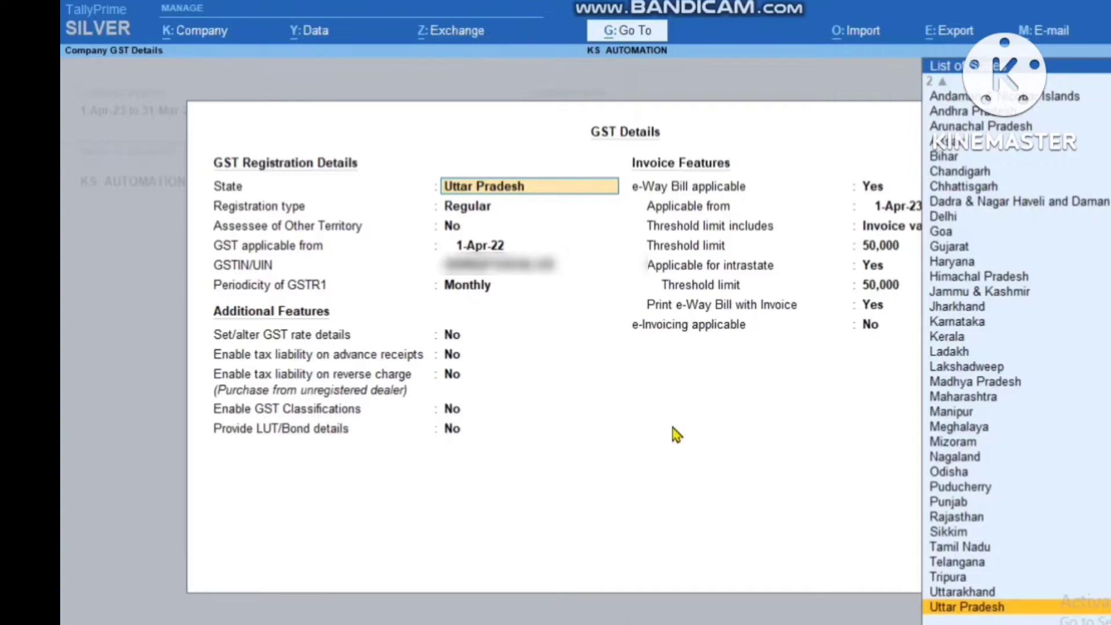
Accept the GST registration details: Uttar Pradesh, Regular, other territory No, applicable from 1-Apr-22, the existing GSTIN/UIN and Monthly GSTR1 periodicity.
key(Return)
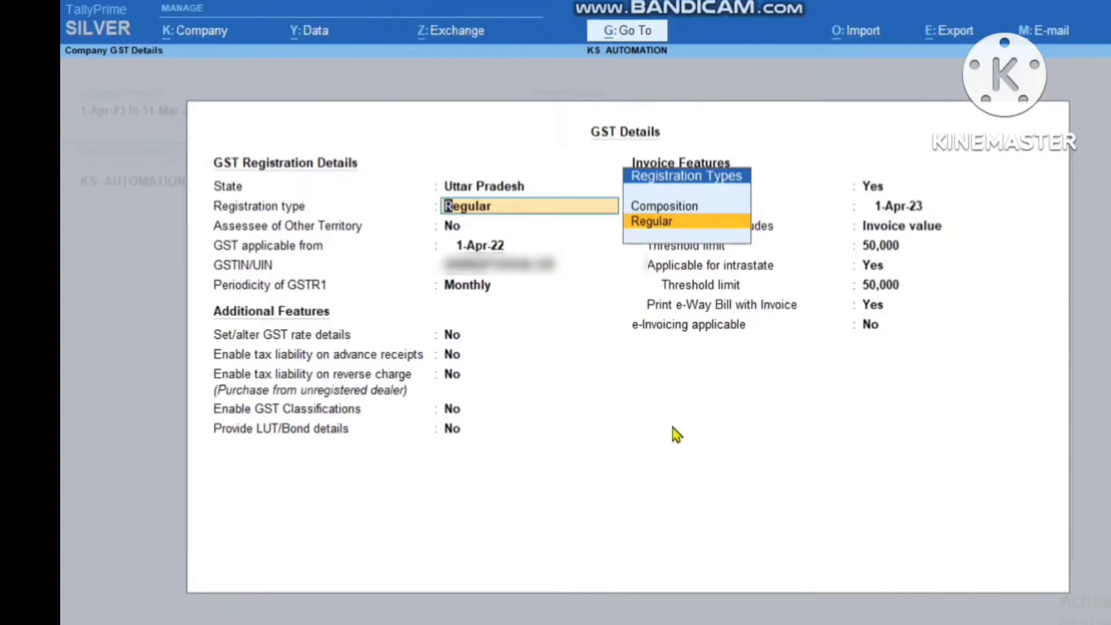
key(Return)
key(Return)
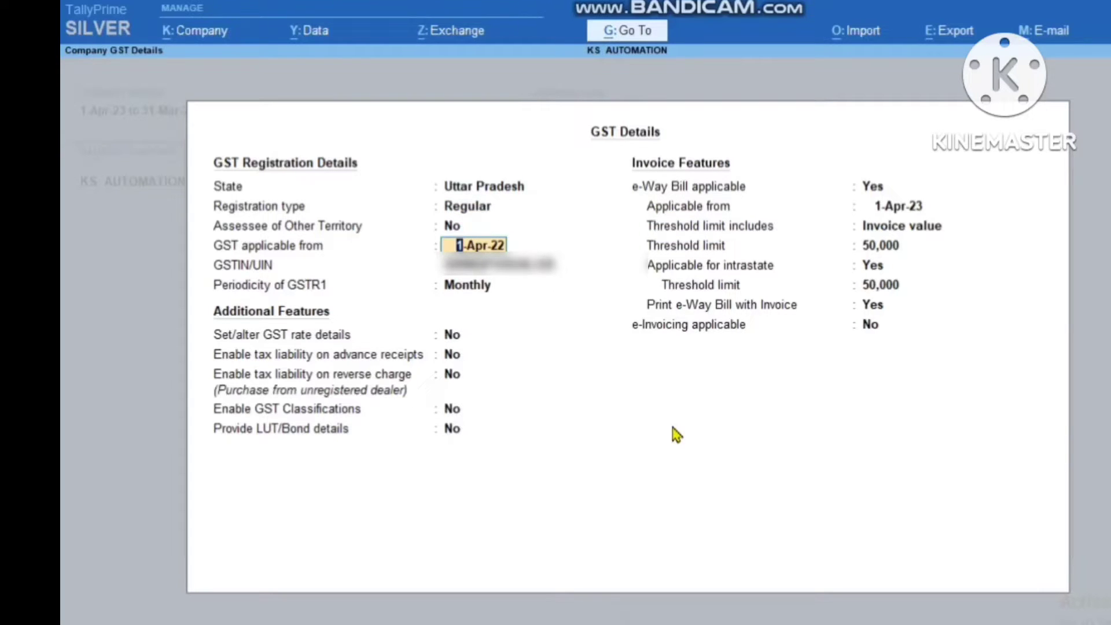
key(Return)
key(Return)
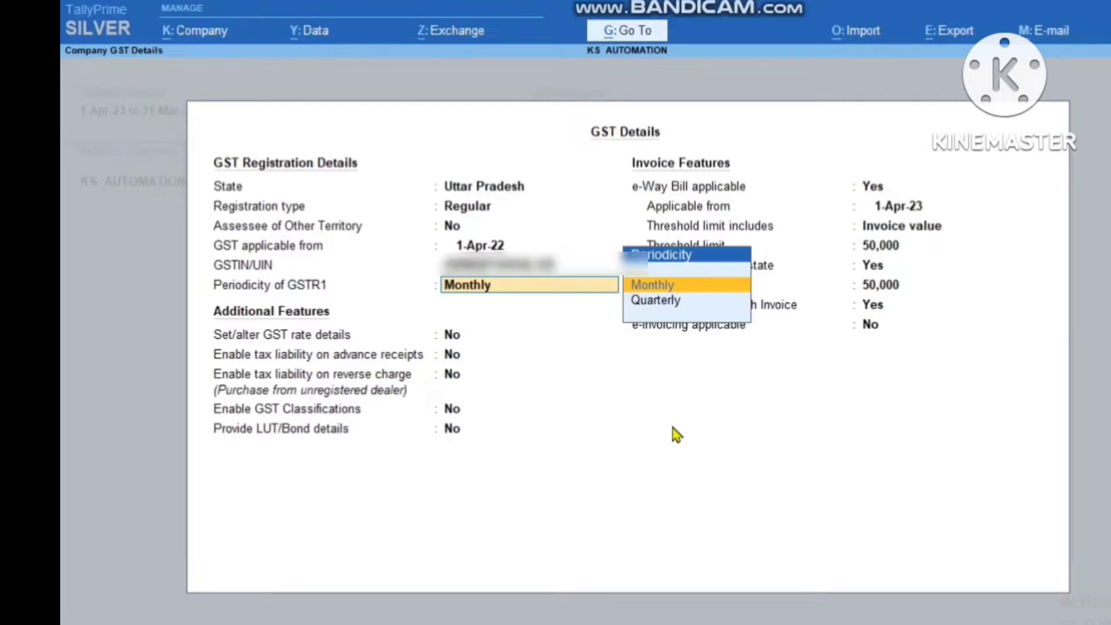
key(Return)
Accept No for all additional GST features, from GST rate details through to LUT/Bond details.
key(Return)
key(Return)
key(Return)
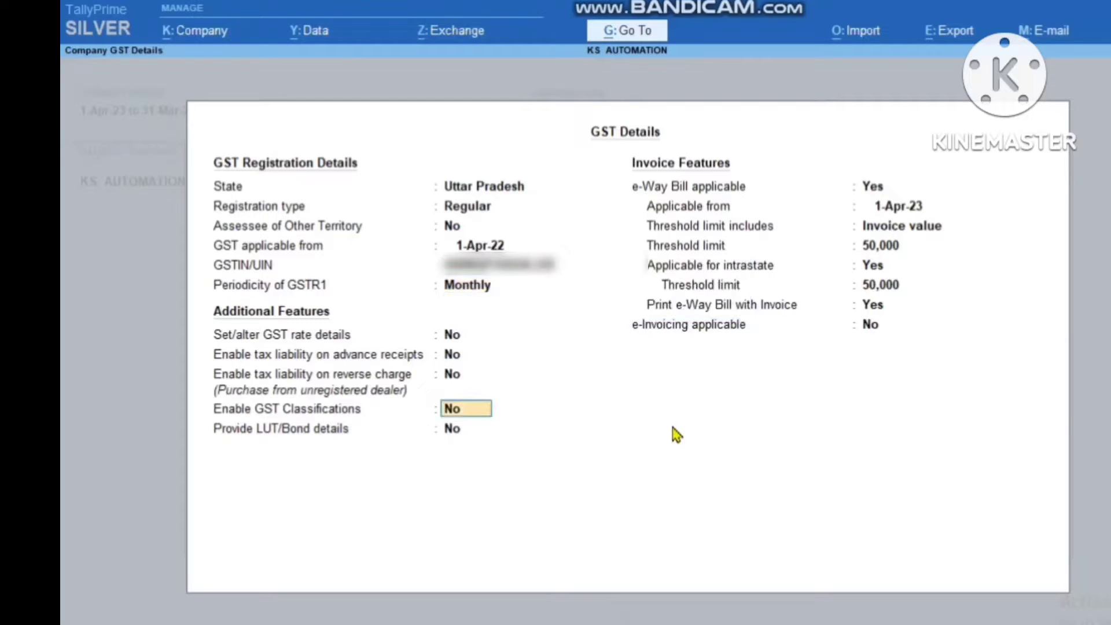
key(Return)
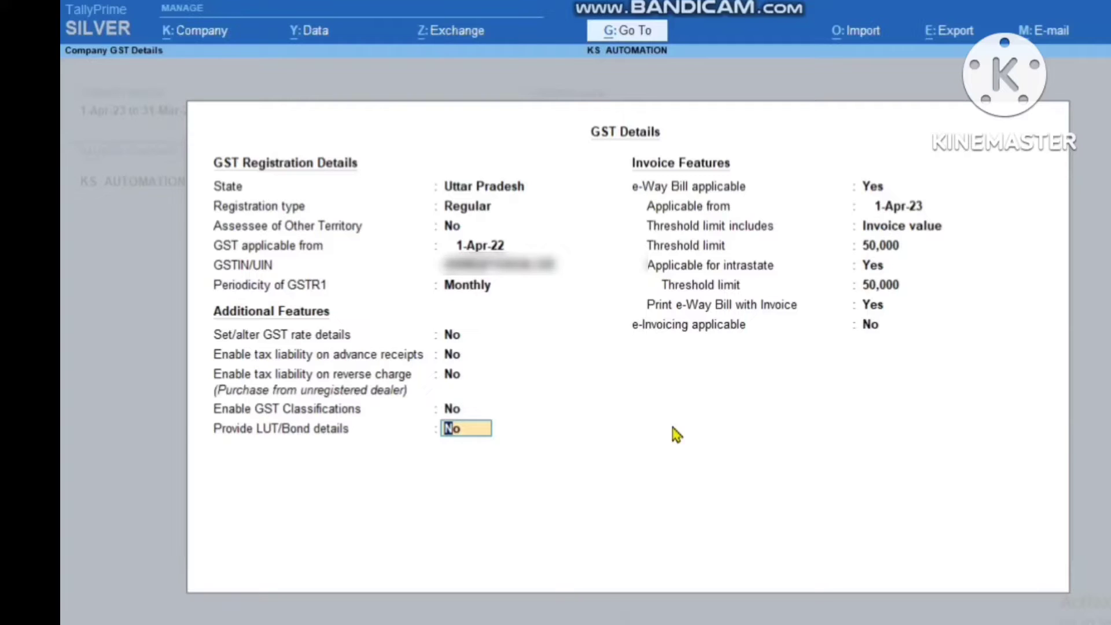
key(Return)
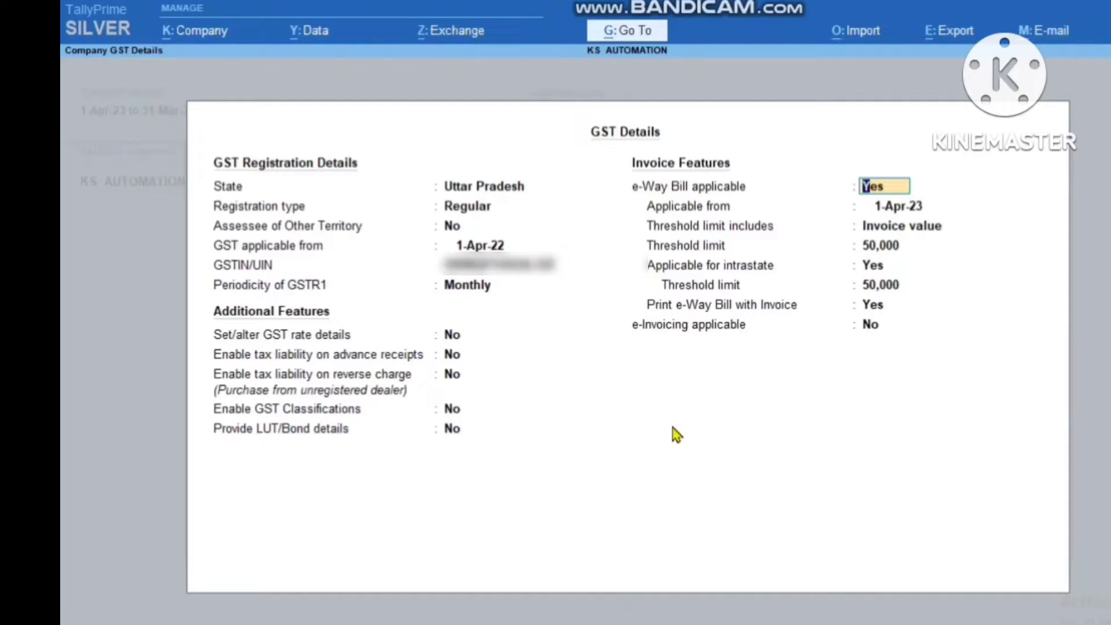
Set e-Way Bill applicable to Yes from 1-Apr-23, with the threshold limit based on Invoice value.
key(Return)
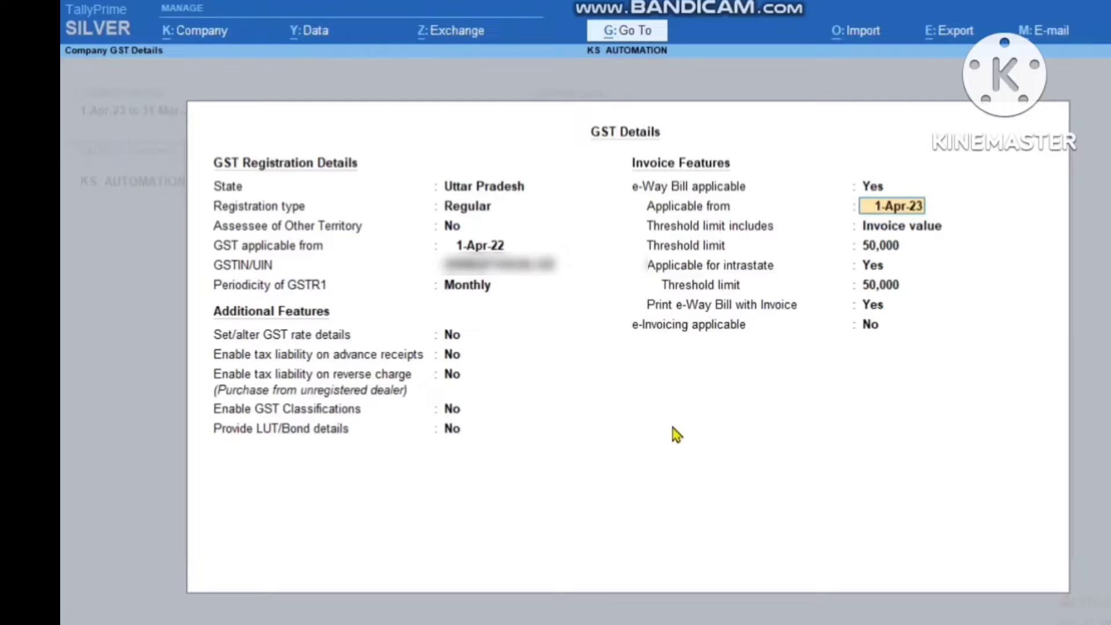
key(Return)
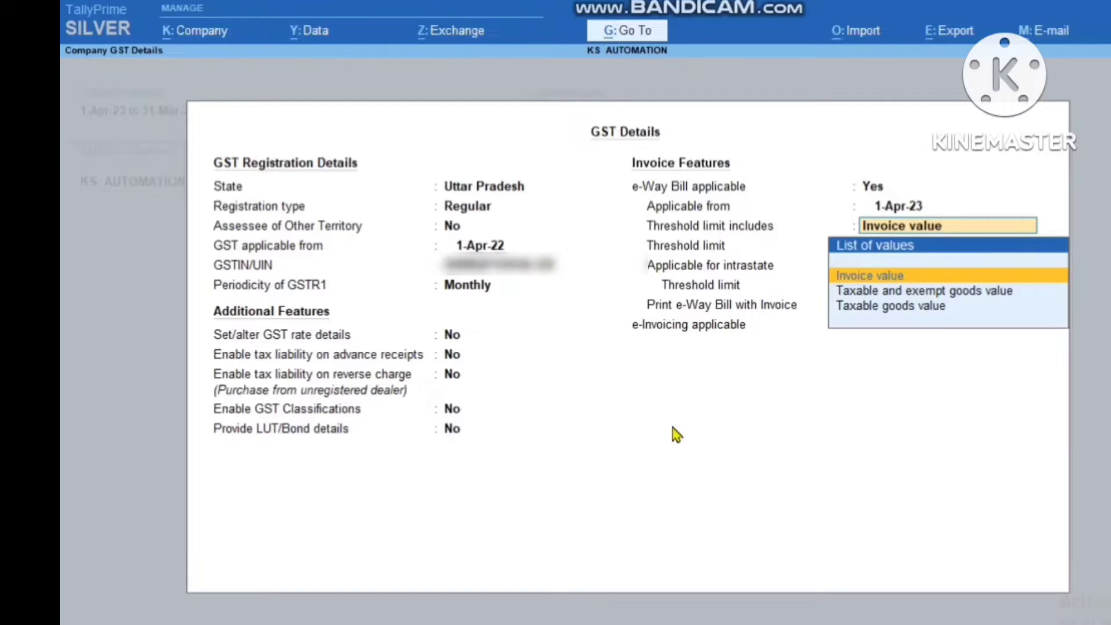
key(Down)
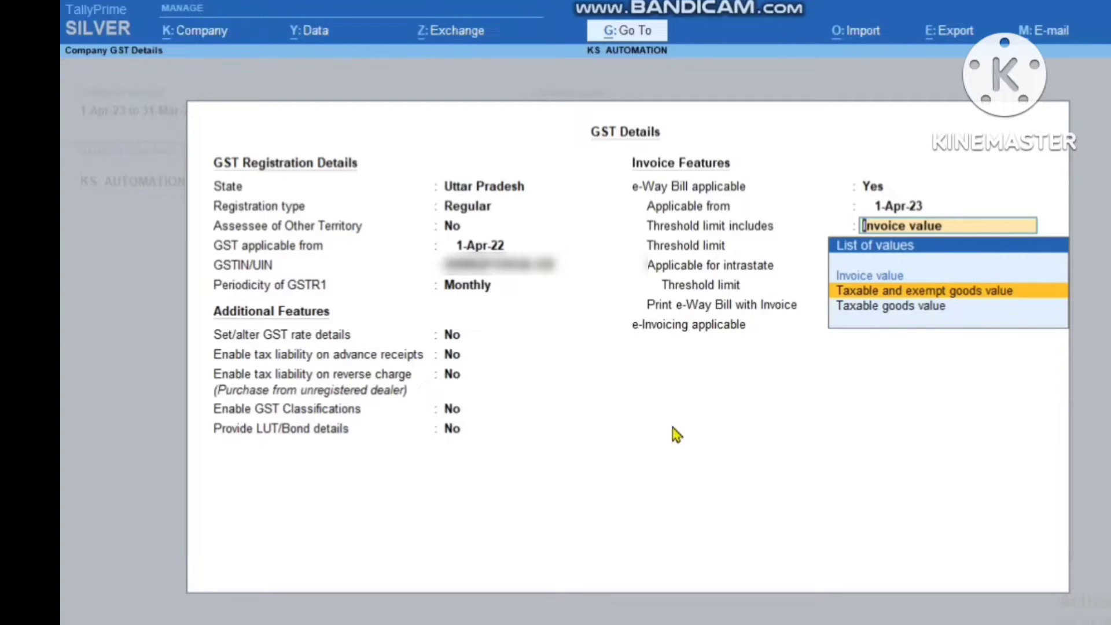
key(Down)
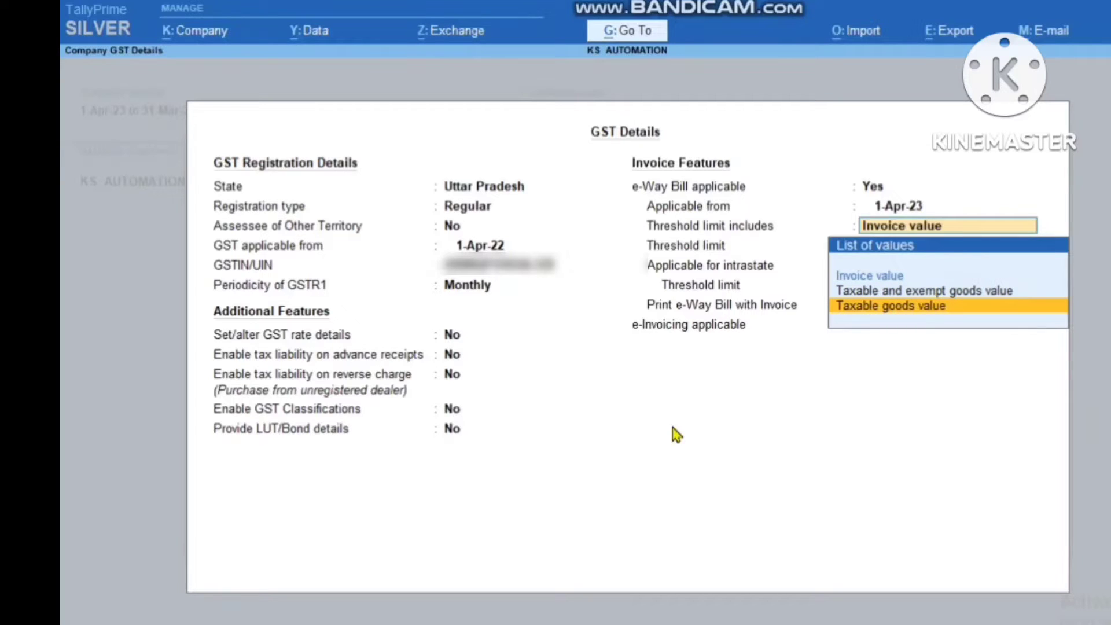
key(Up)
key(Up)
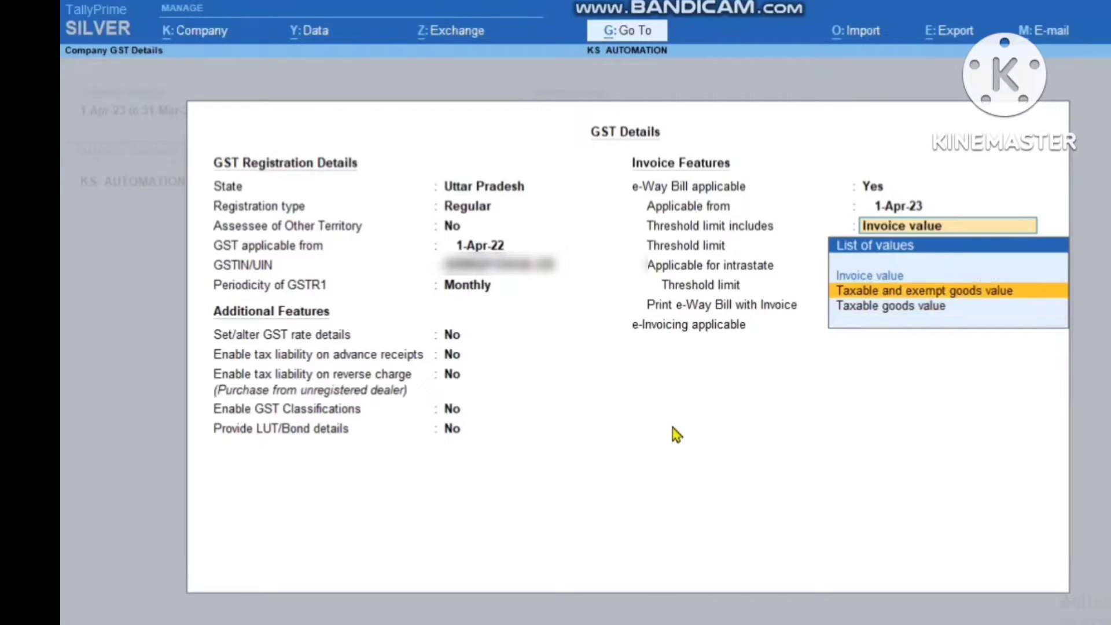
key(Return)
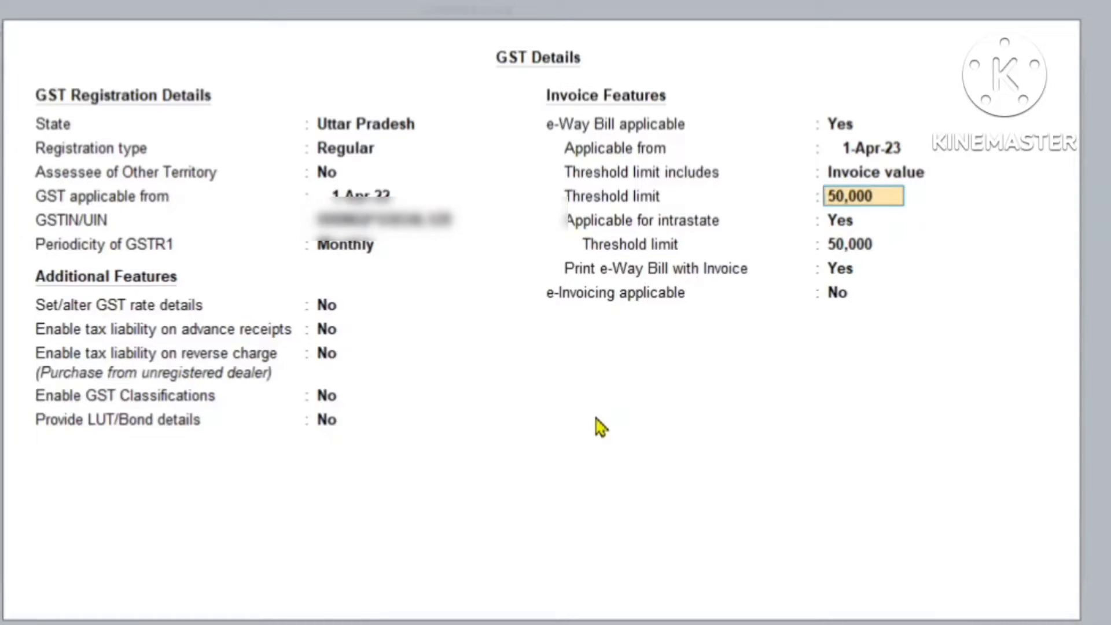
Accept the e-Way Bill threshold limit of 50,000 and intrastate applicability Yes with a 50,000 threshold.
key(Return)
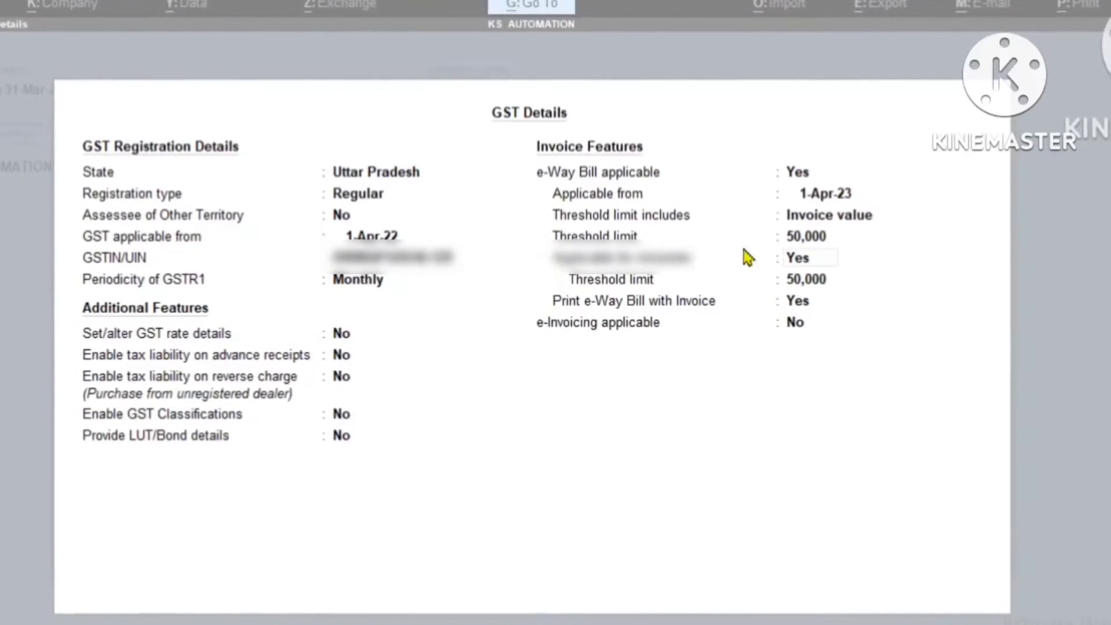
click(857, 246)
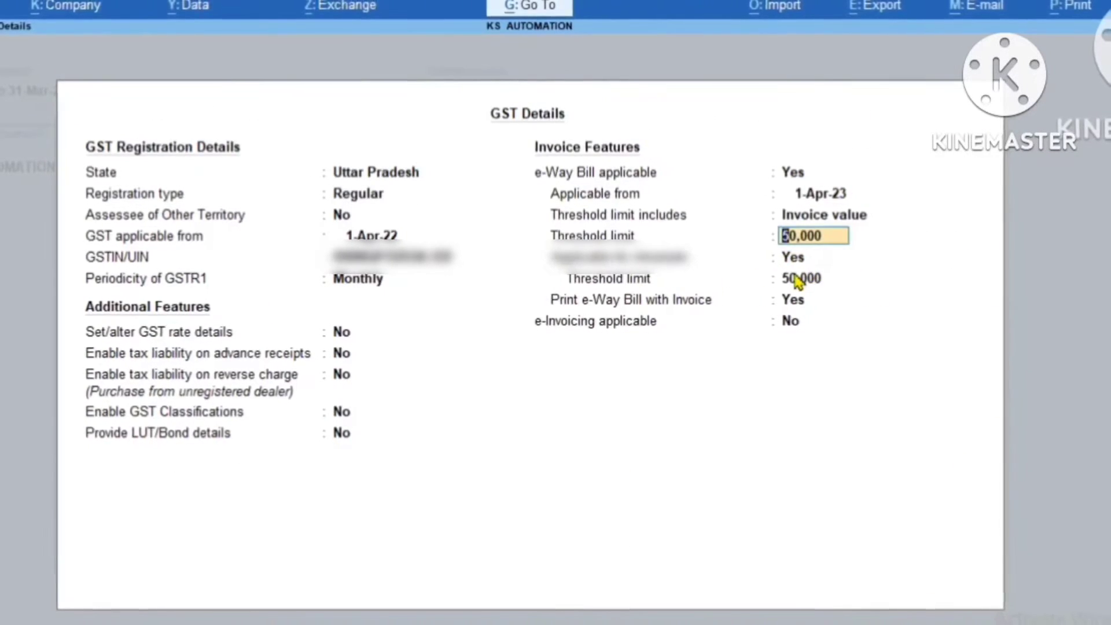
key(Return)
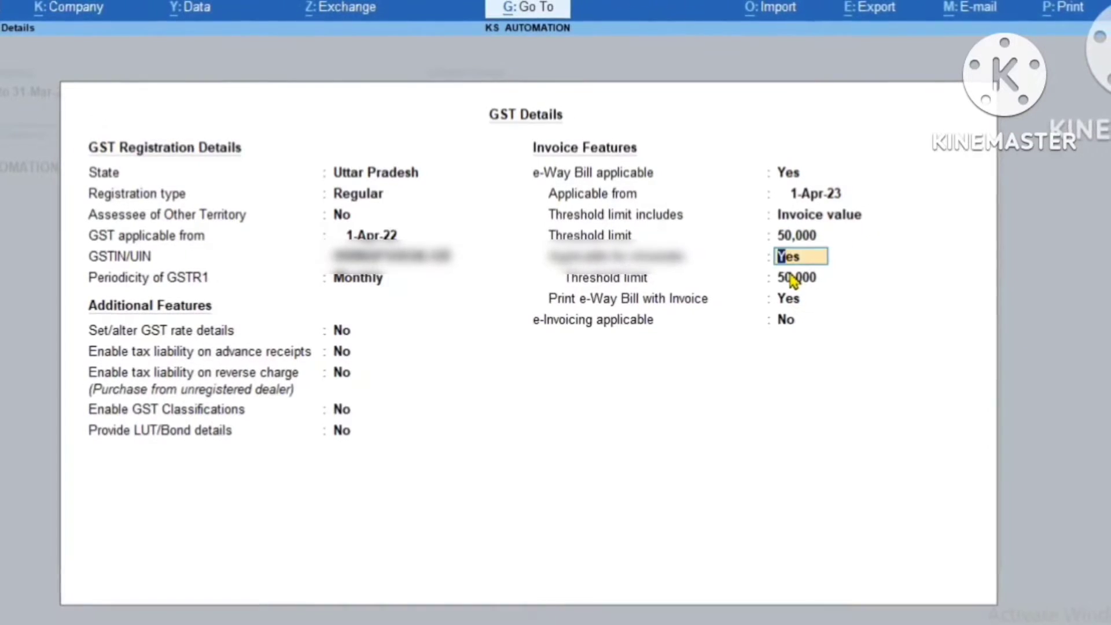
key(Return)
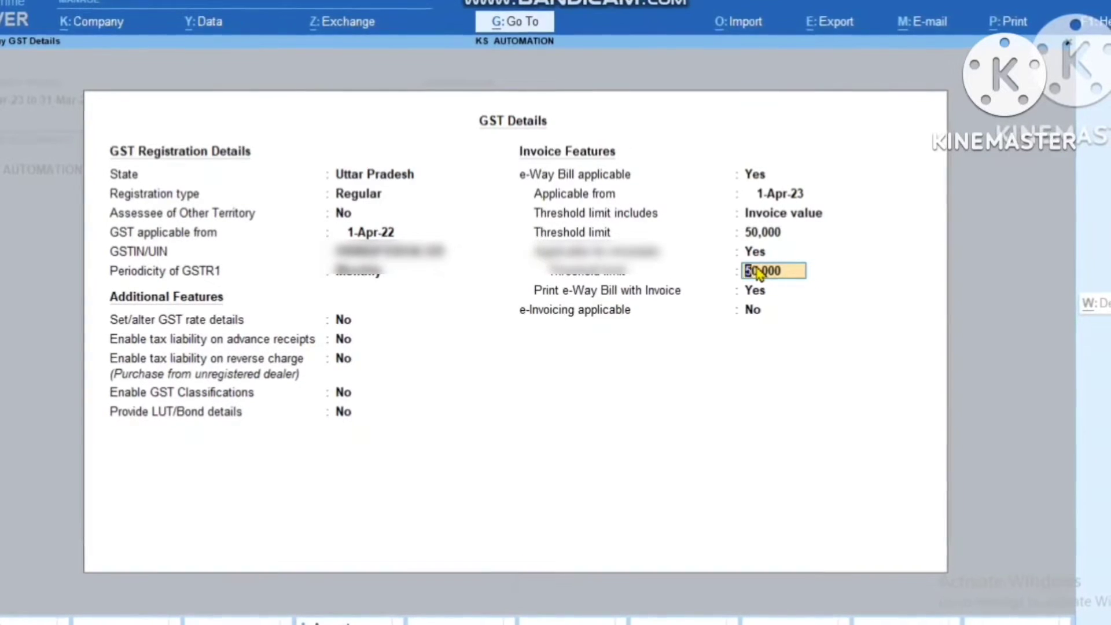
key(Return)
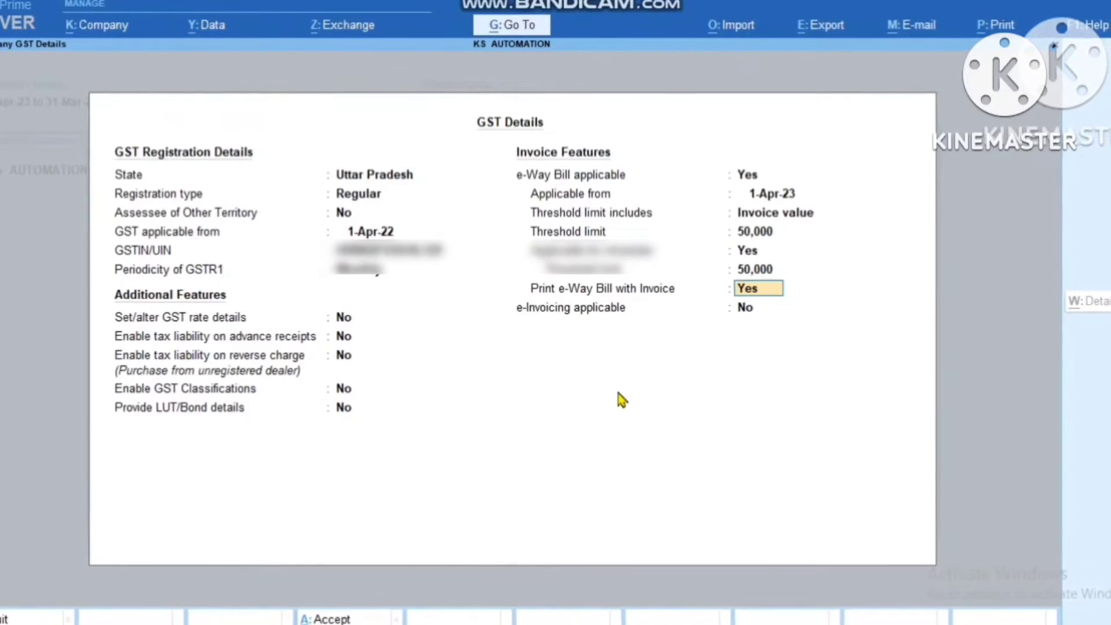
Accept Print e-Way Bill with Invoice as Yes and e-Invoicing as No, and save the company features.
key(Return)
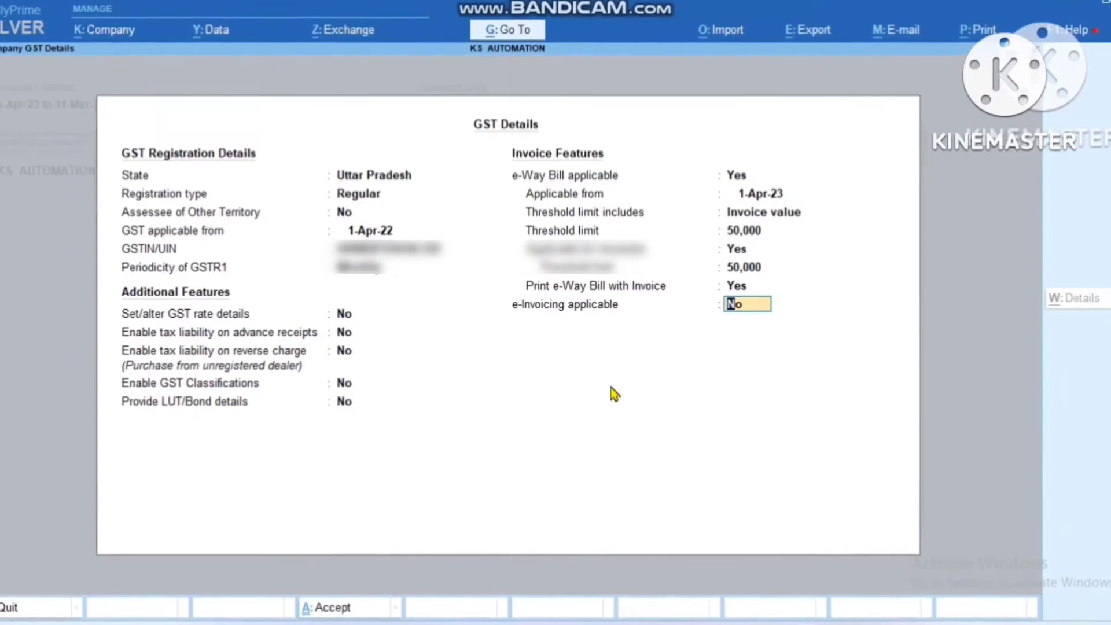
key(Return)
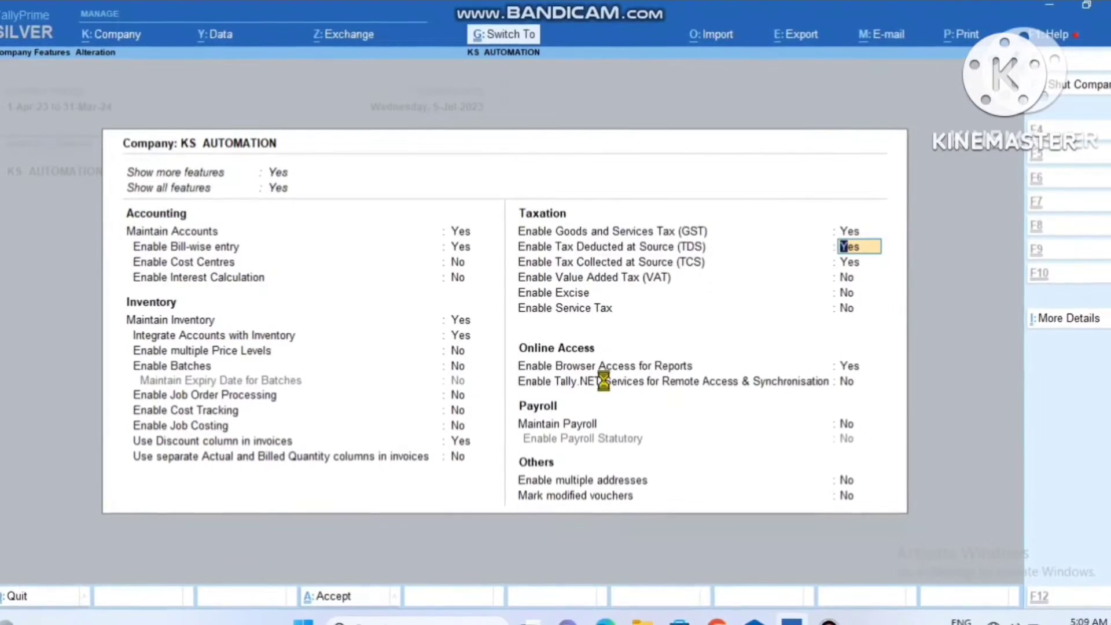
key(ctrl+a)
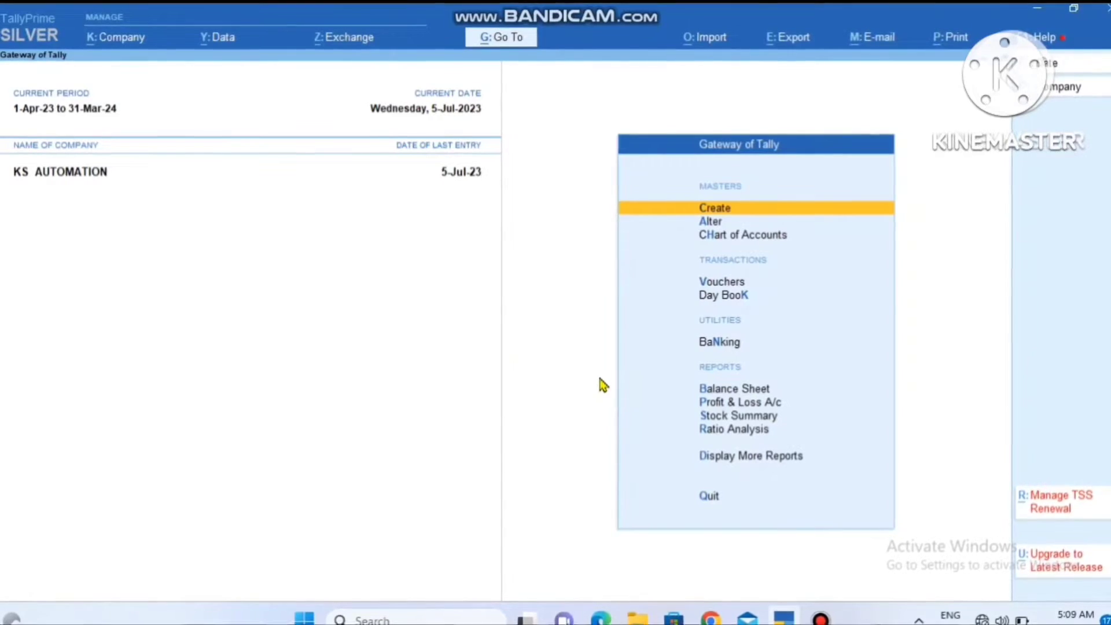
Open a blank Sales voucher to check its voucher number field, and quit voucher creation.
key(Down)
key(Down)
key(Down)
key(Return)
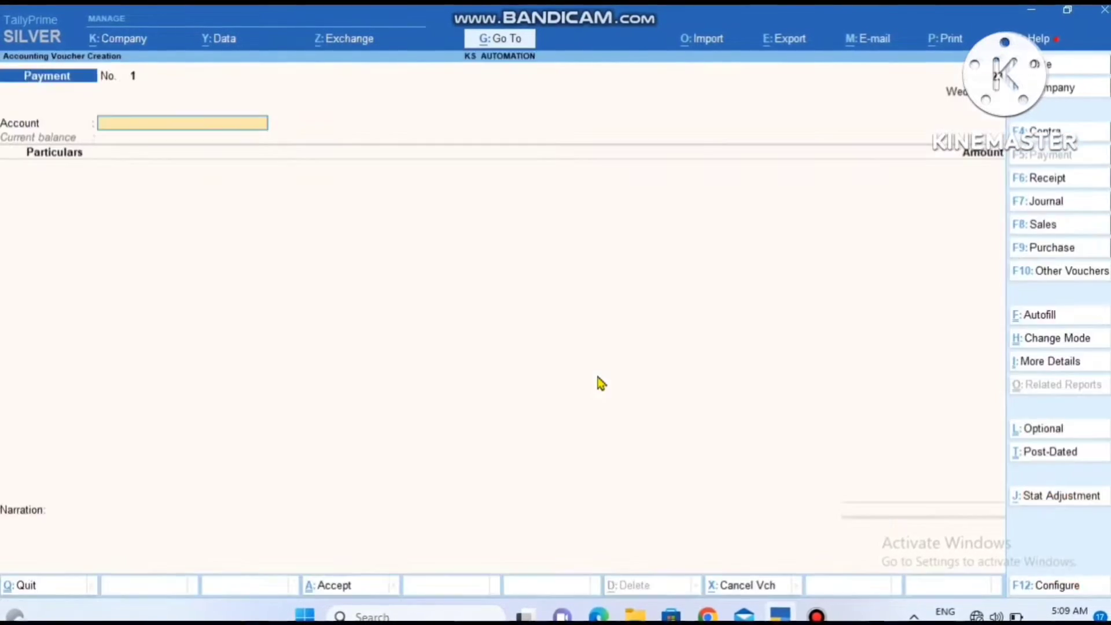
key(F7)
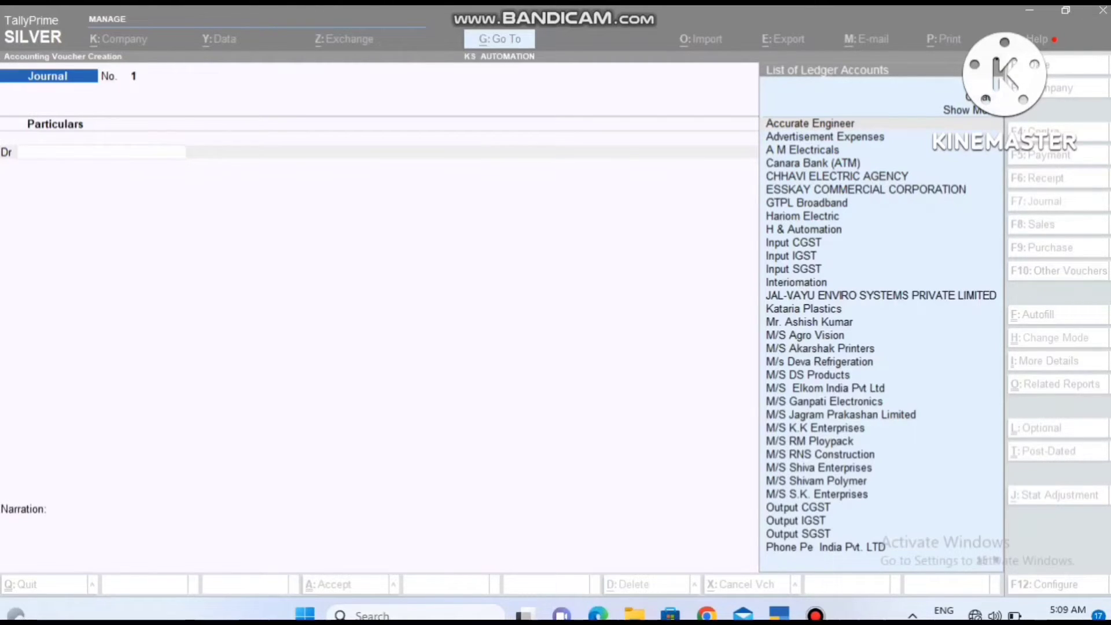
click(571, 429)
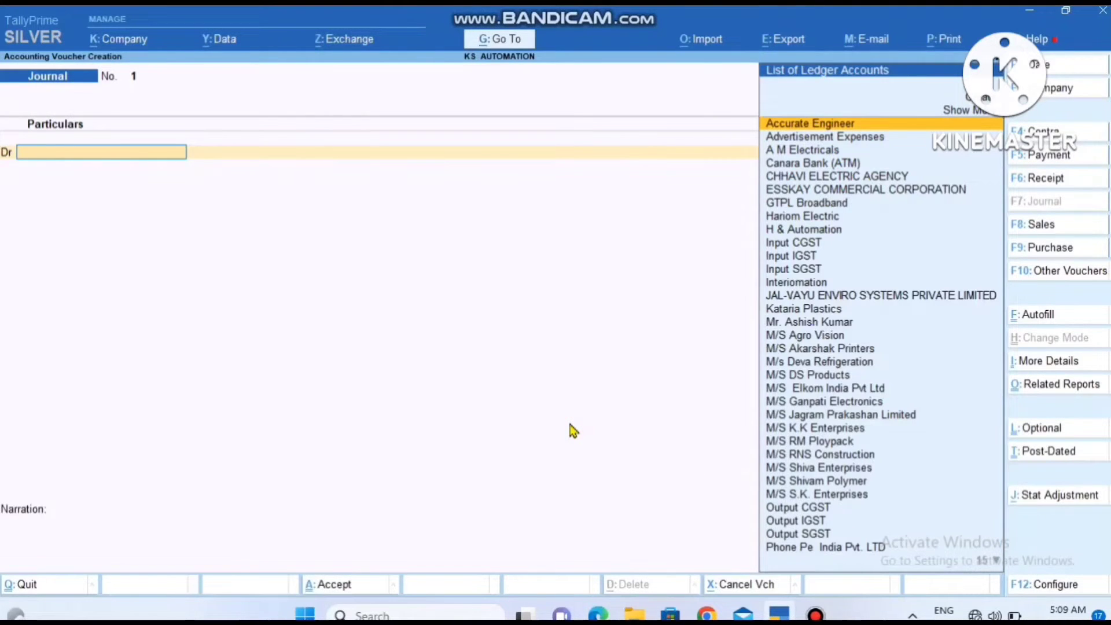
key(F8)
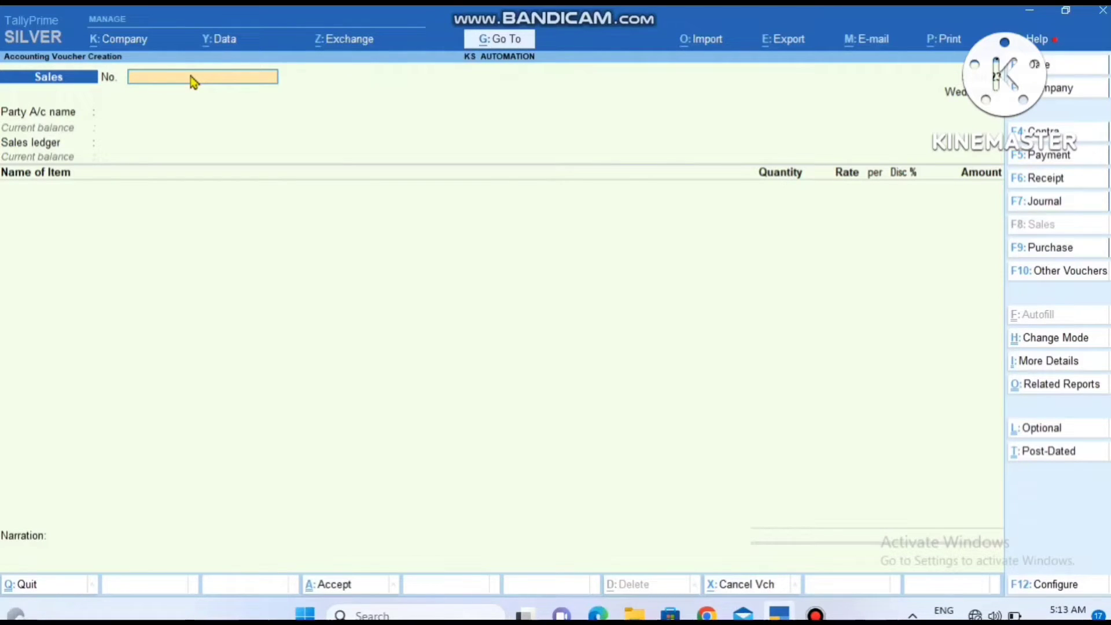
key(Escape)
key(Return)
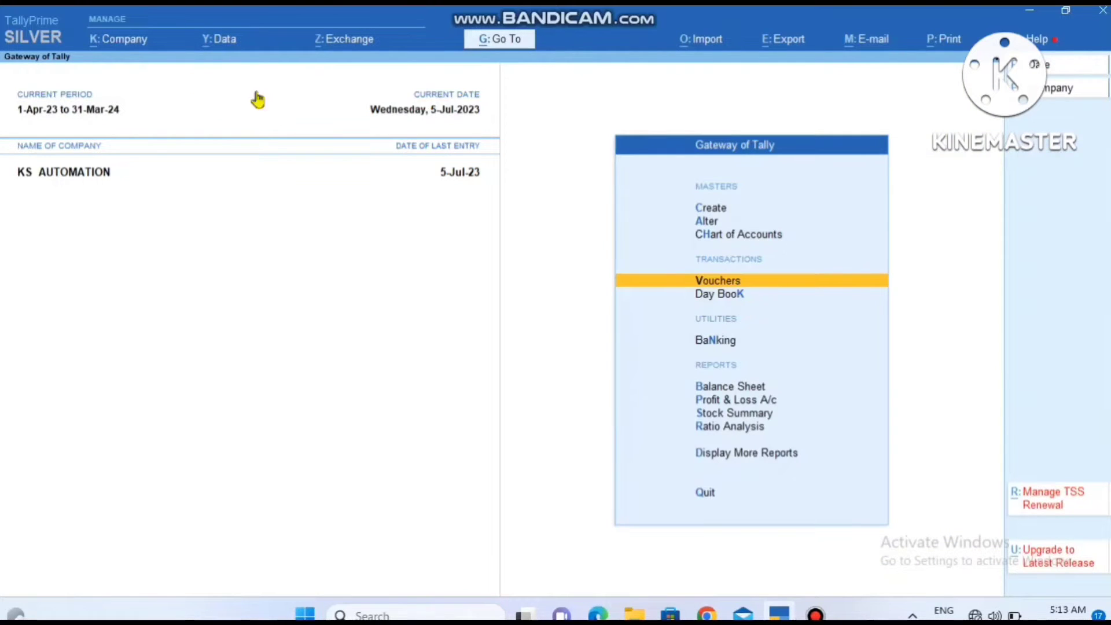
Open the Sales voucher type for alteration from the masters.
click(706, 224)
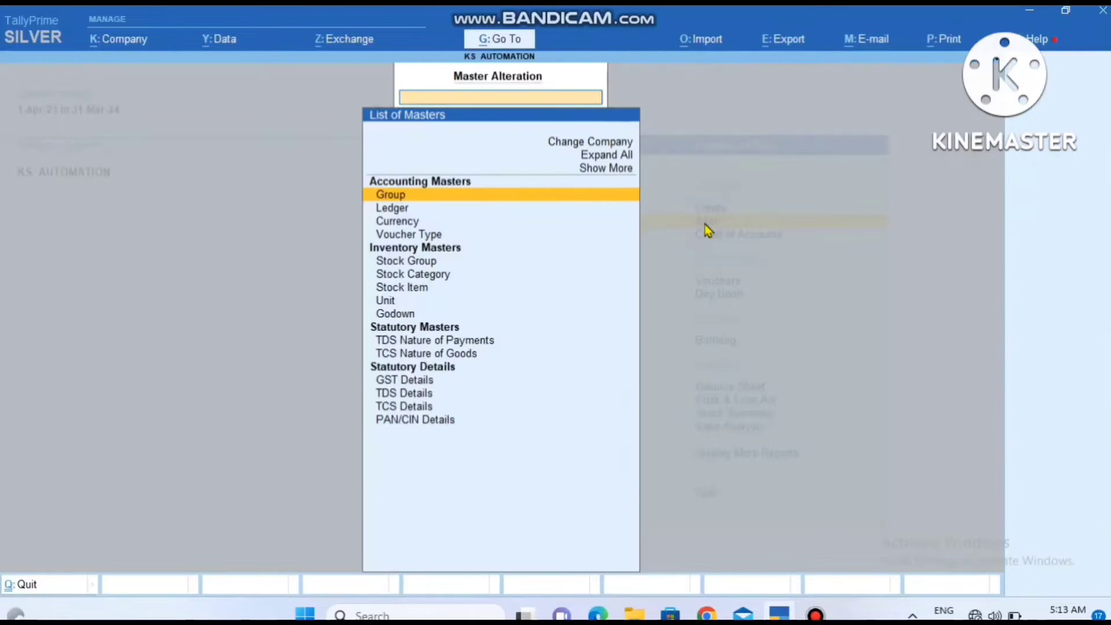
key(Down)
key(Down)
key(Down)
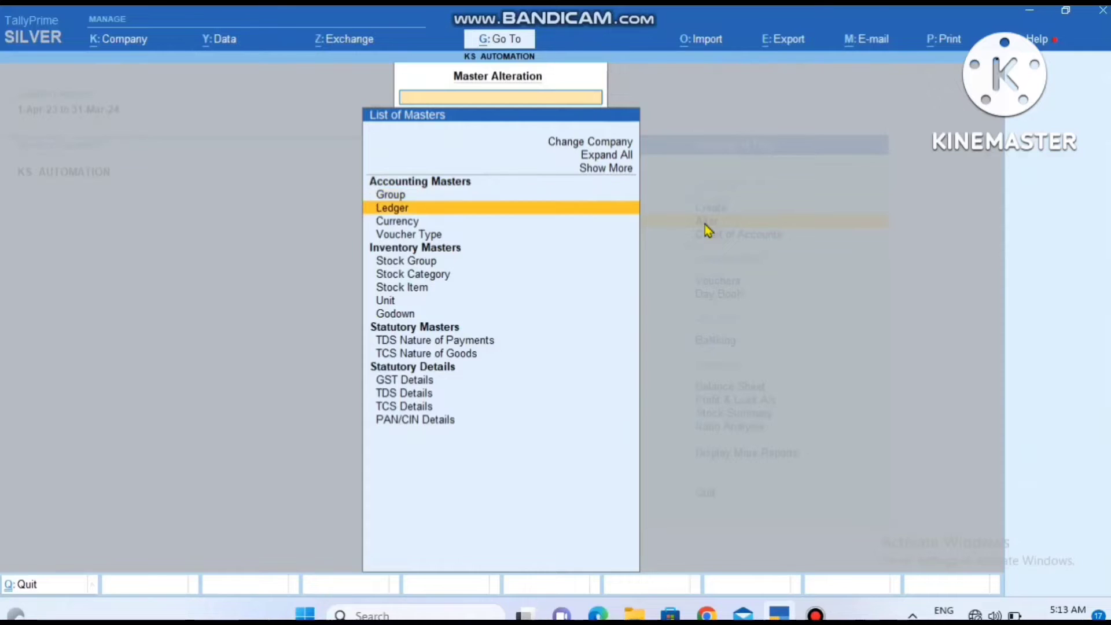
key(Return)
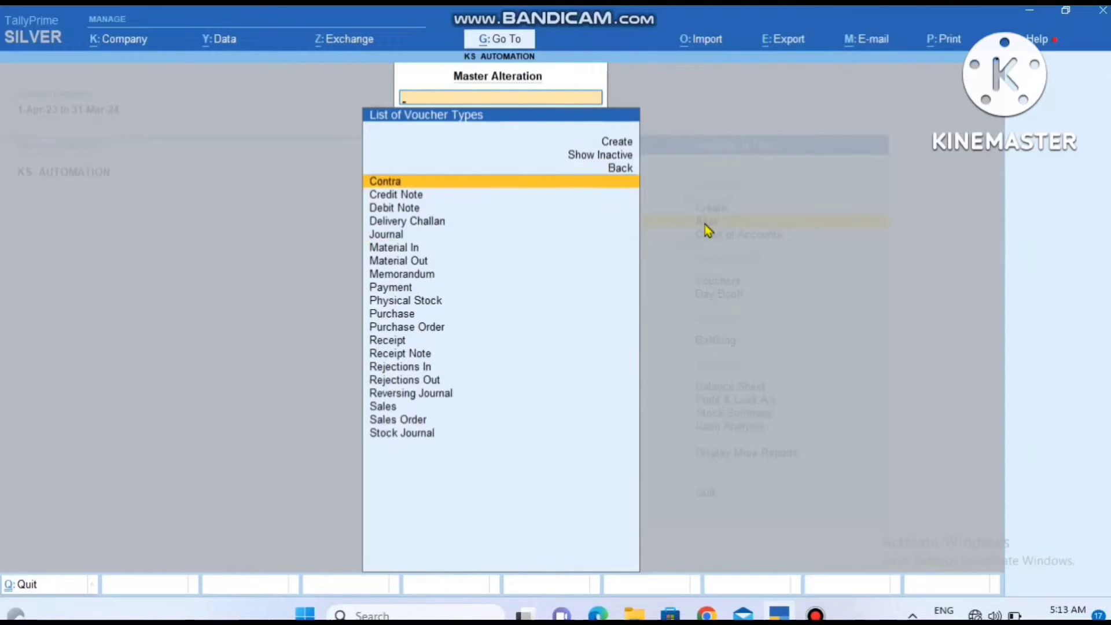
key(Down)
key(Down)
key(Down)
key(Down)
key(Down)
key(Down)
key(Down)
key(Down)
key(Down)
key(Down)
key(Down)
key(Down)
key(Down)
key(Down)
key(Down)
key(Down)
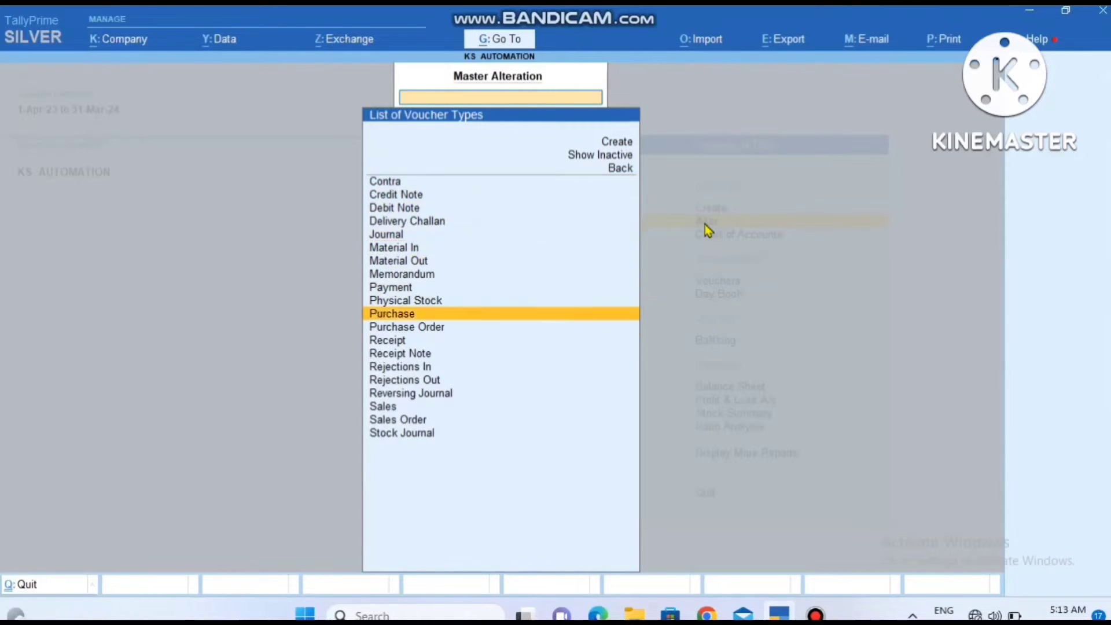
key(Down)
key(Return)
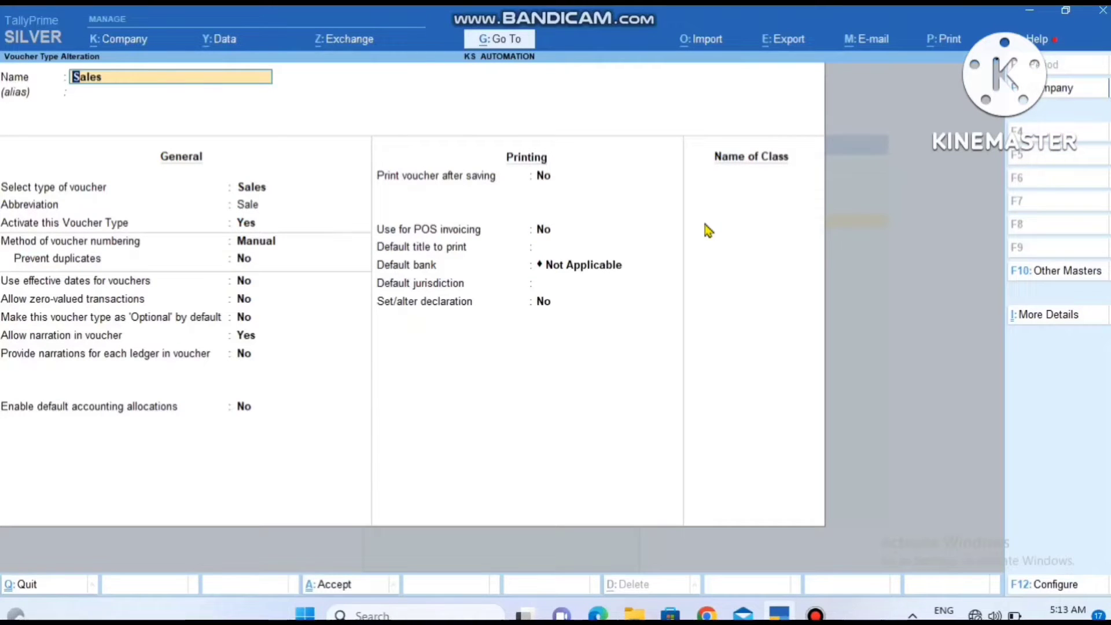
Accept Manual as the Sales voucher type's numbering method, save the voucher type and return to the Gateway of Tally.
key(Return)
key(Return)
key(Return)
key(Return)
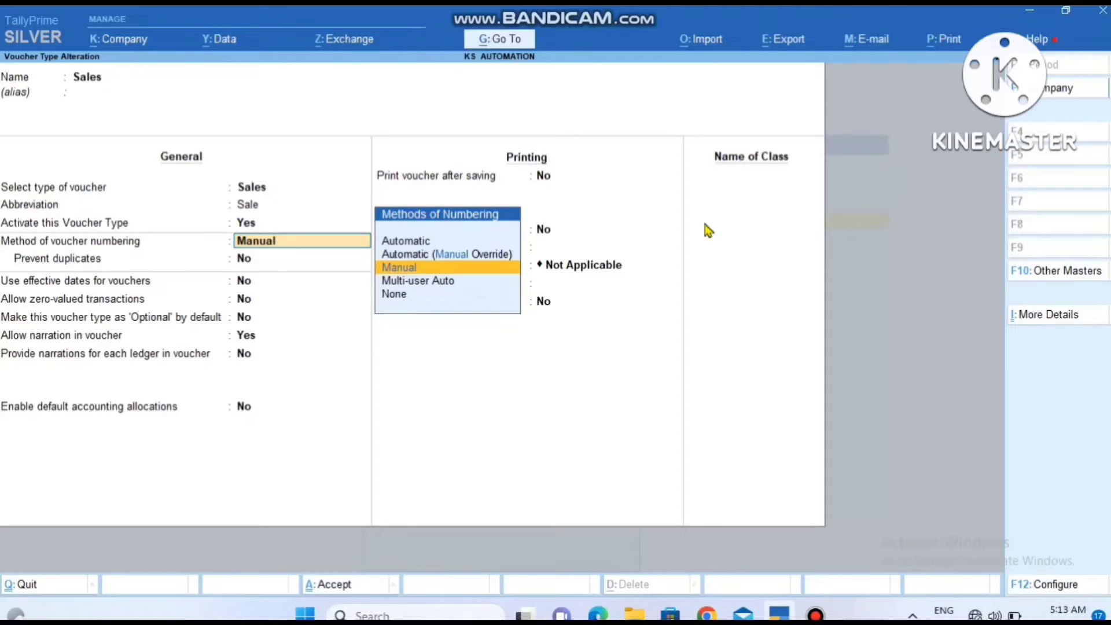
key(Return)
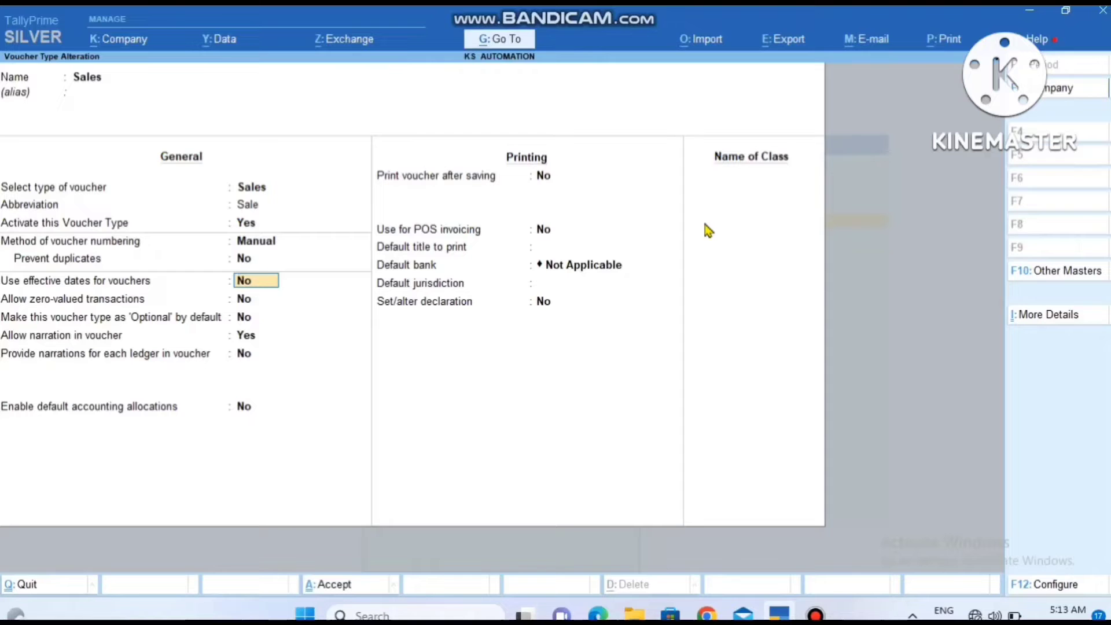
key(ctrl)
key(ctrl+a)
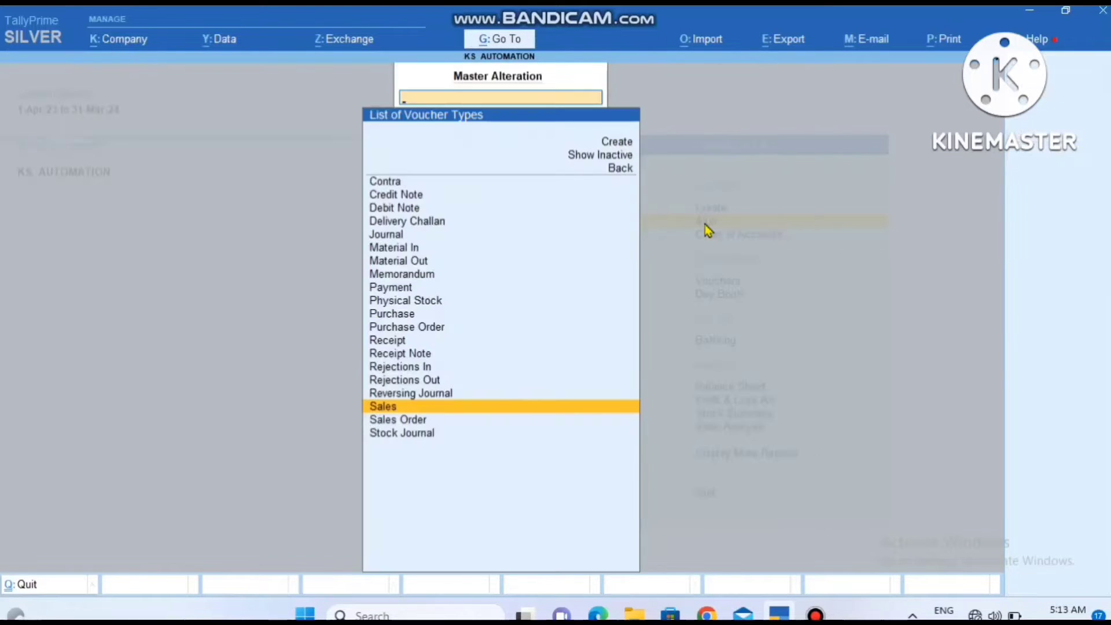
key(Escape)
key(Escape)
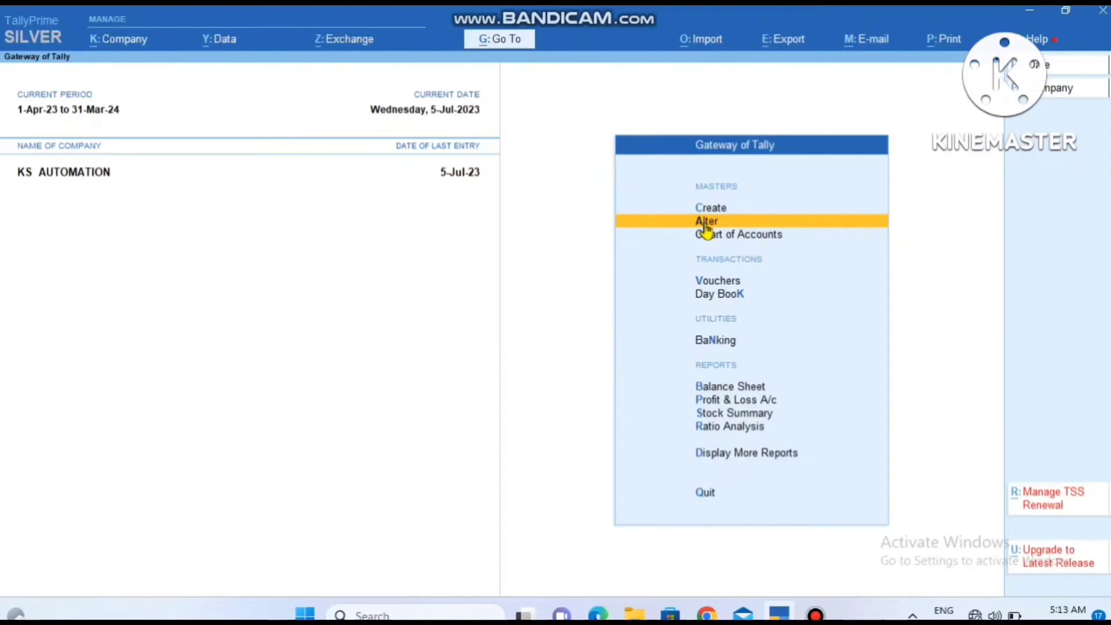
Open a new Sales voucher and begin its voucher number with 23/.
key(Down)
key(Down)
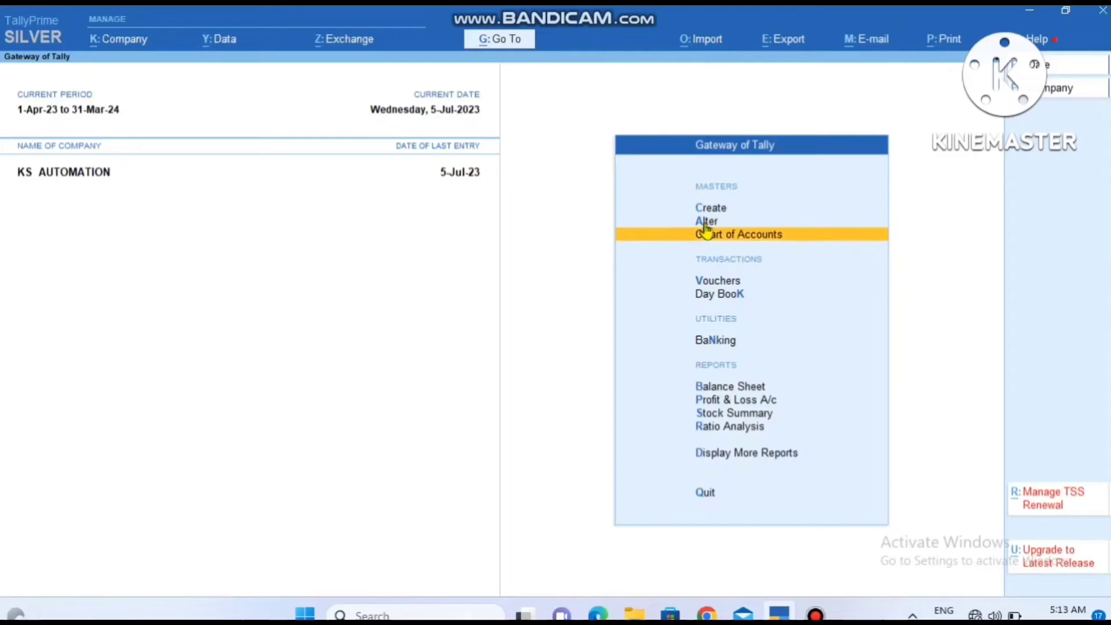
key(Return)
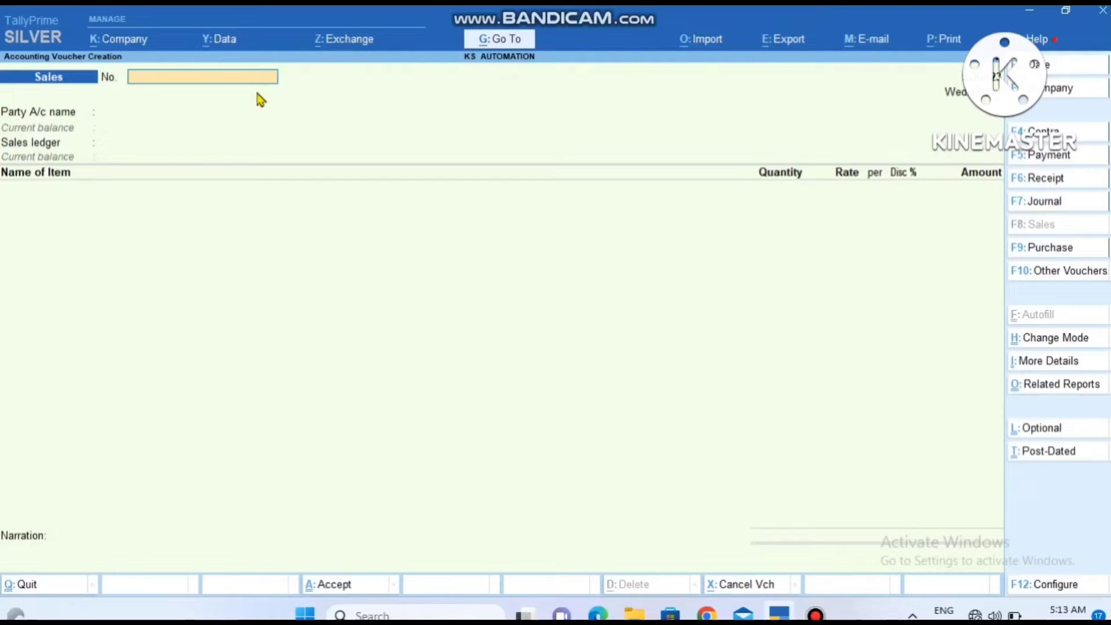
text(22)
key(BackSpace)
text(3/)
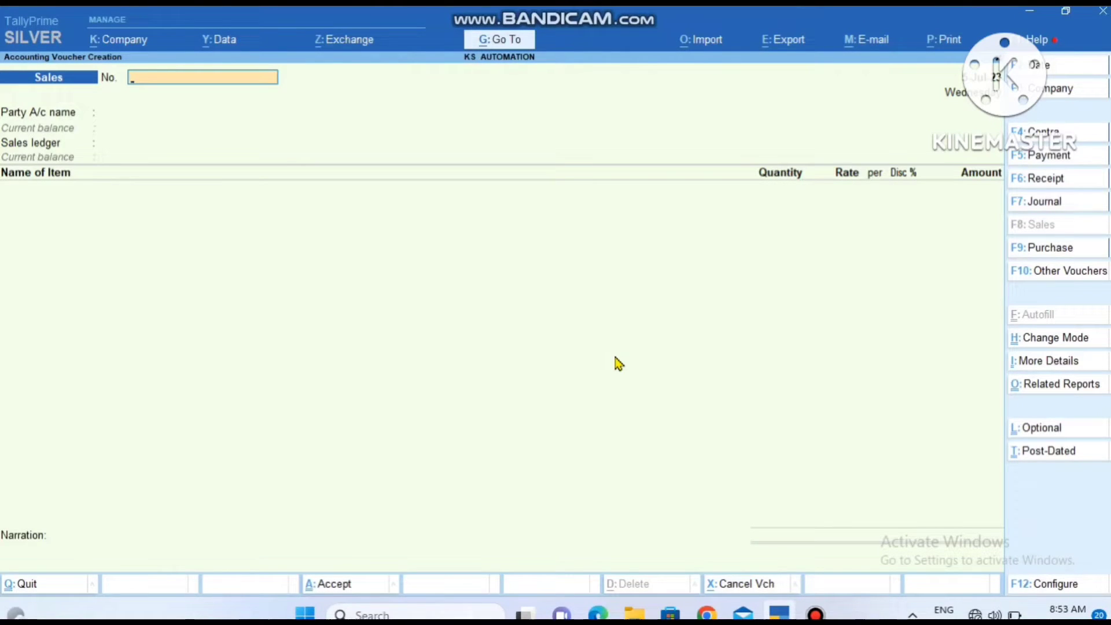
Set the Sales voucher date to 6-Jul-23 and return to the voucher number field.
key(F2)
key(Return)
key(Return)
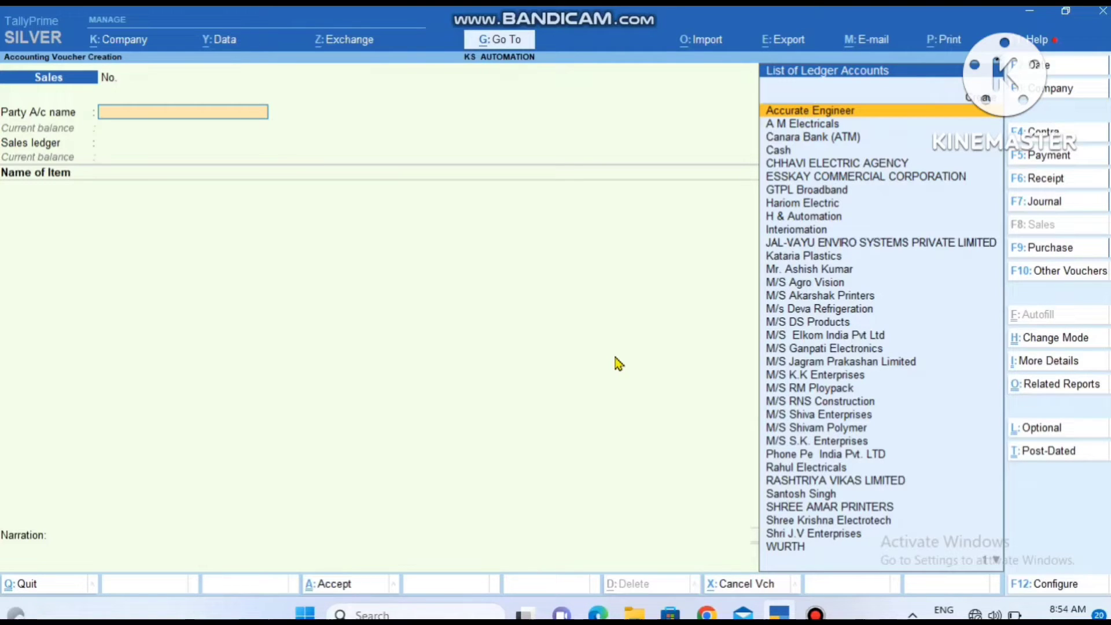
key(BackSpace)
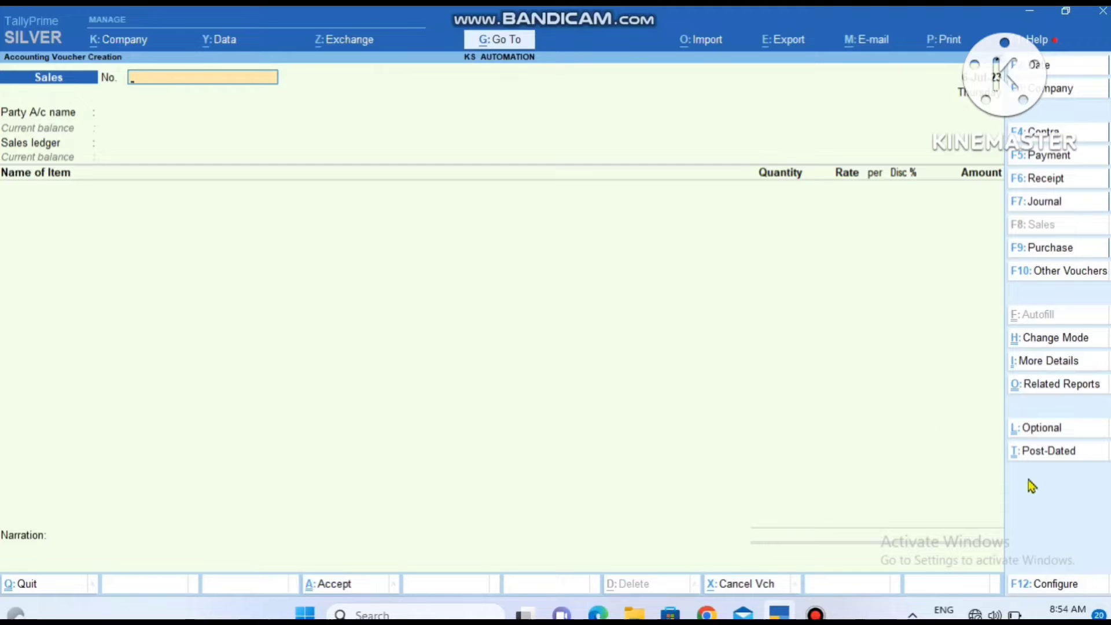
Set Provide Reference No. and Date to Yes in the Sales voucher configuration.
click(1025, 585)
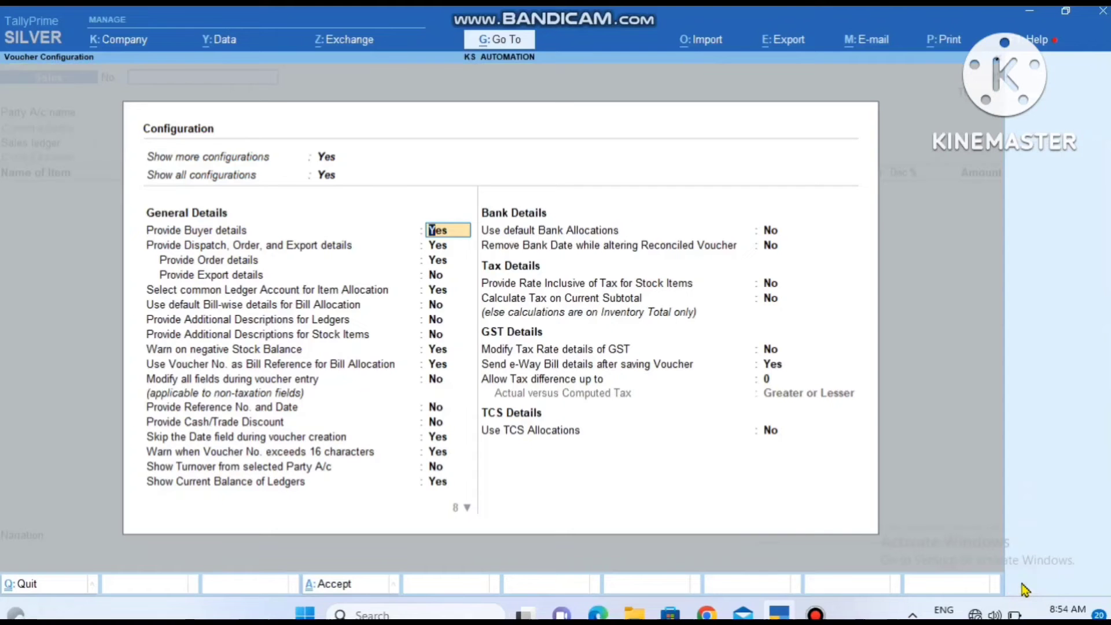
key(Down)
key(Down)
key(Down)
key(Down)
key(Down)
key(Down)
key(Down)
key(Down)
key(Down)
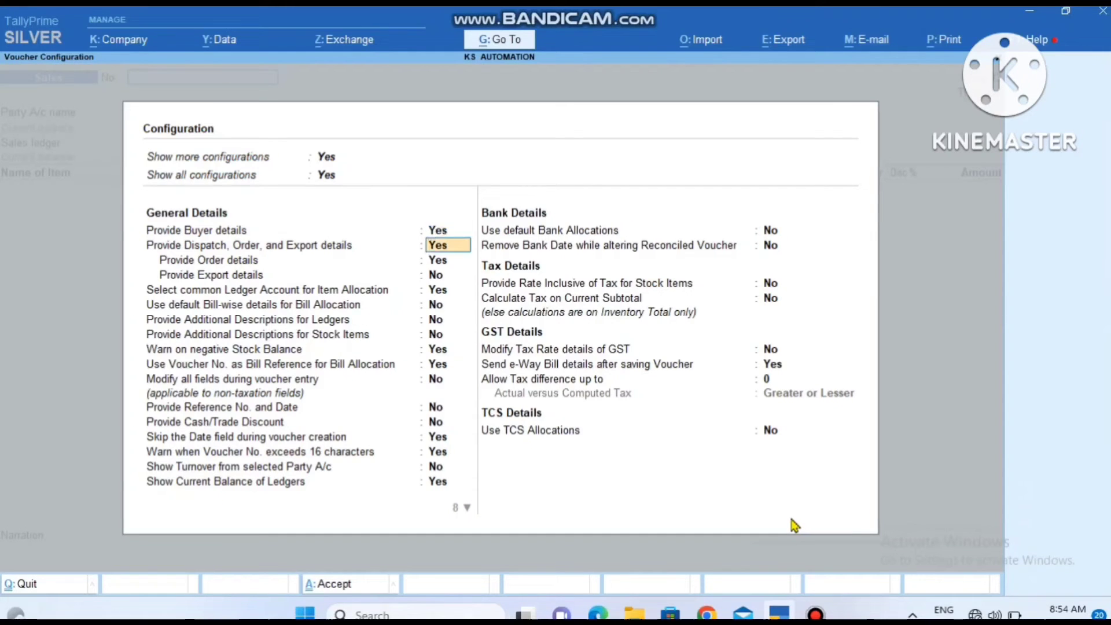
key(Down)
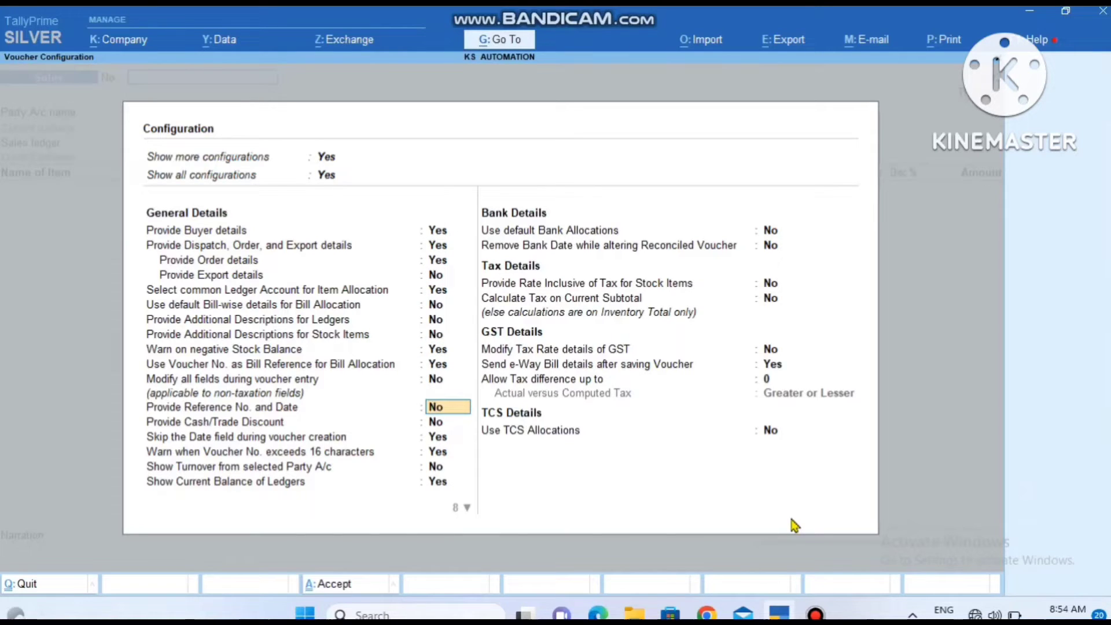
text(y)
key(Return)
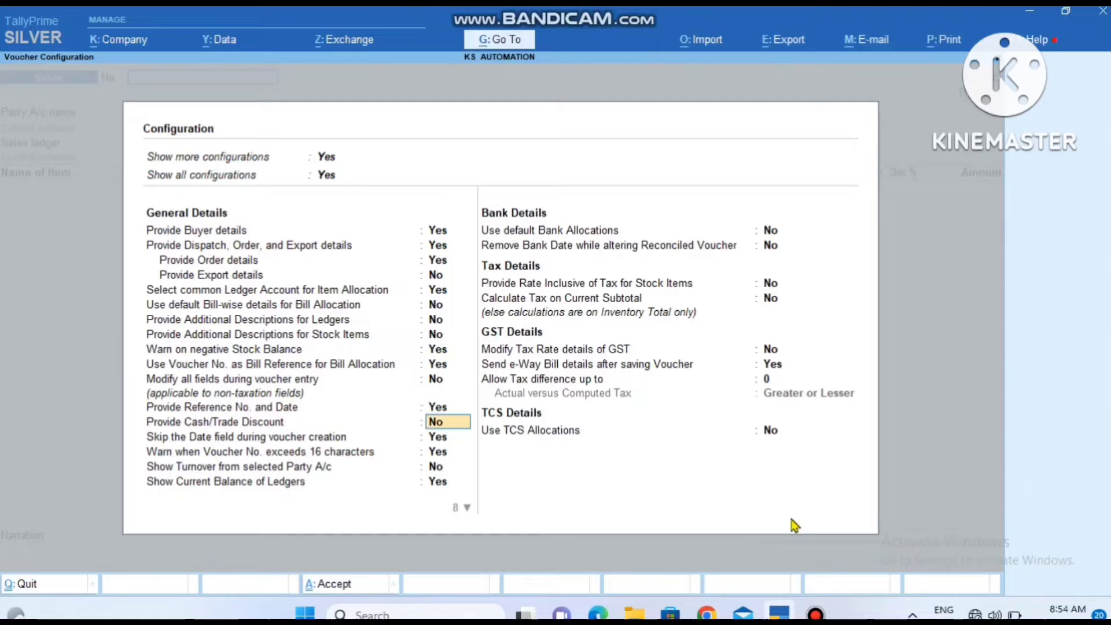
Accept the remaining voucher configuration options through the Exporter's Details and save the configuration.
key(Return)
key(Return)
key(Return)
key(Return)
key(Return)
key(Return)
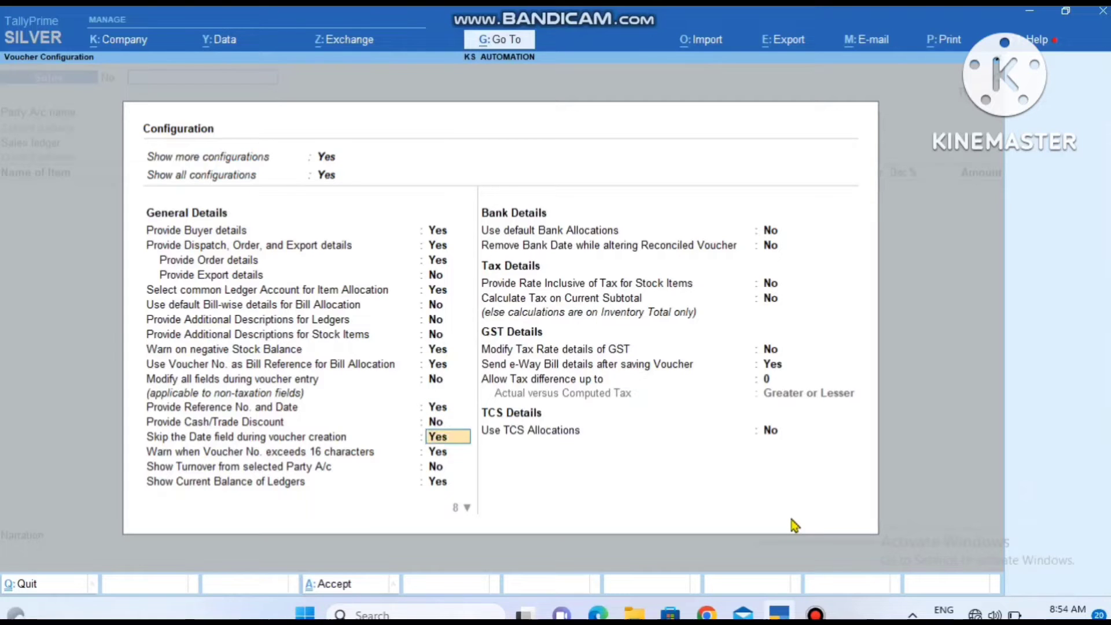
key(Return)
key(Return)
key(Return)
key(Return)
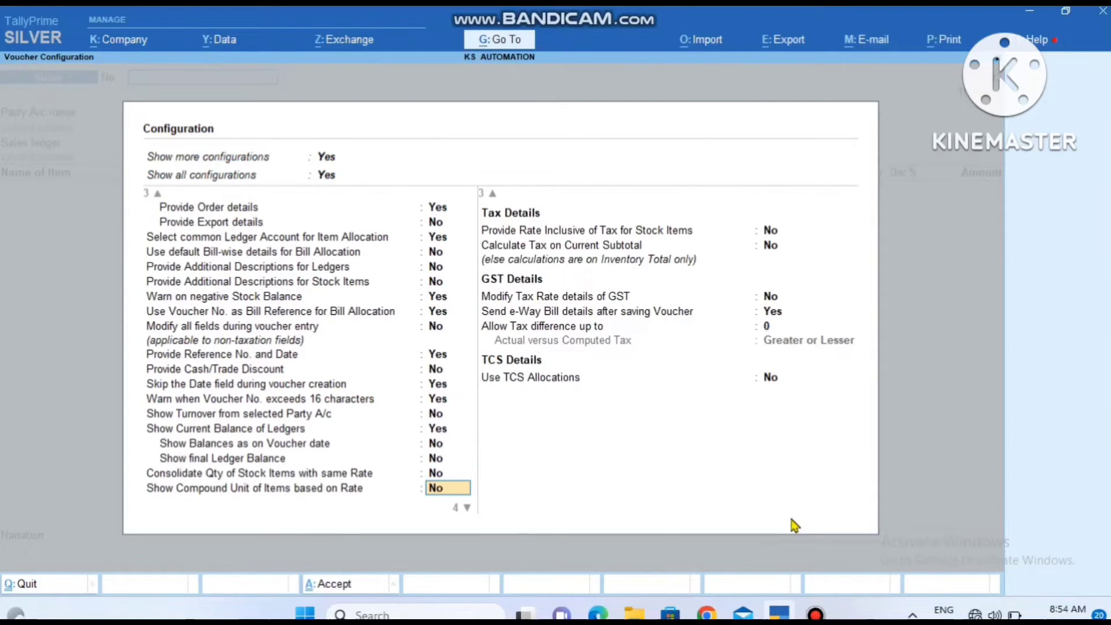
key(Up)
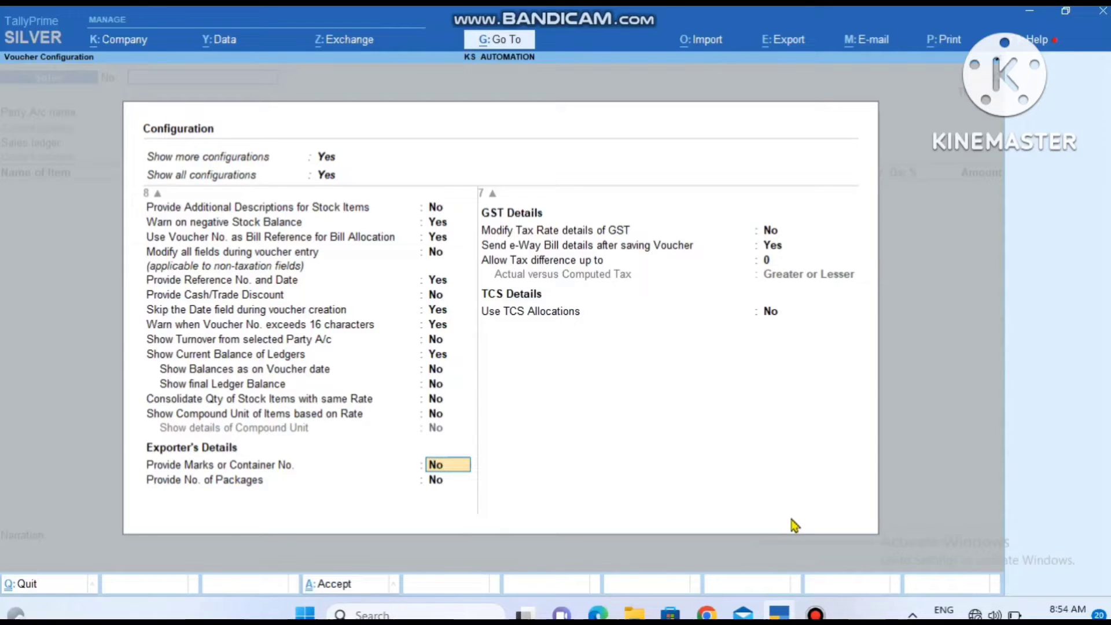
key(ctrl+a)
Leave the voucher number and reference details blank, select M/S Shiva Enterprises as the party account, and mark the voucher as post-dated.
key(Return)
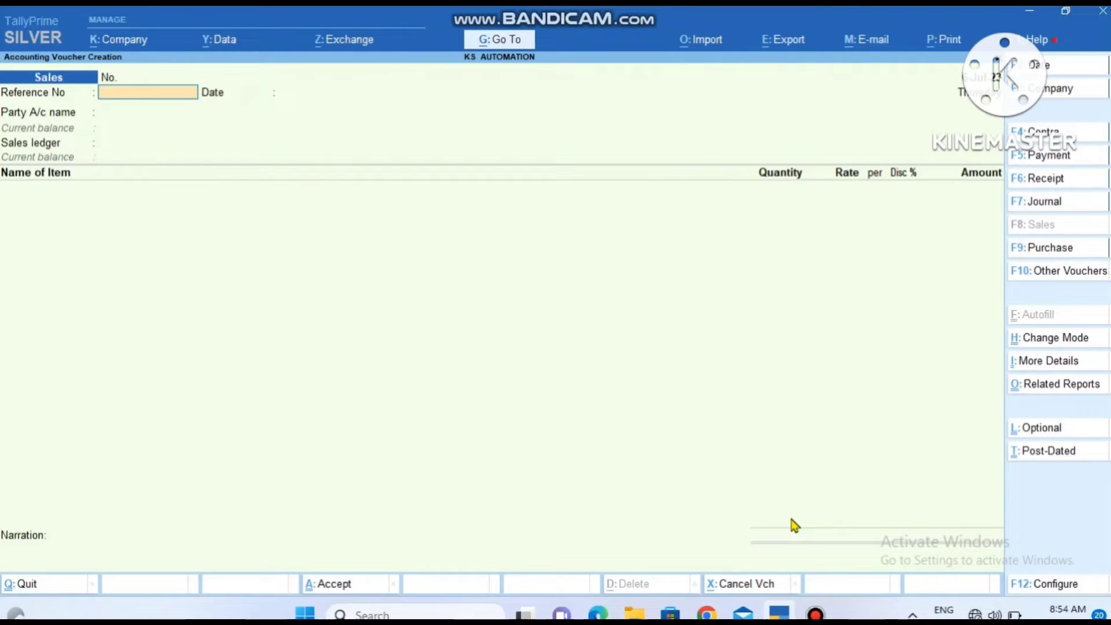
key(Return)
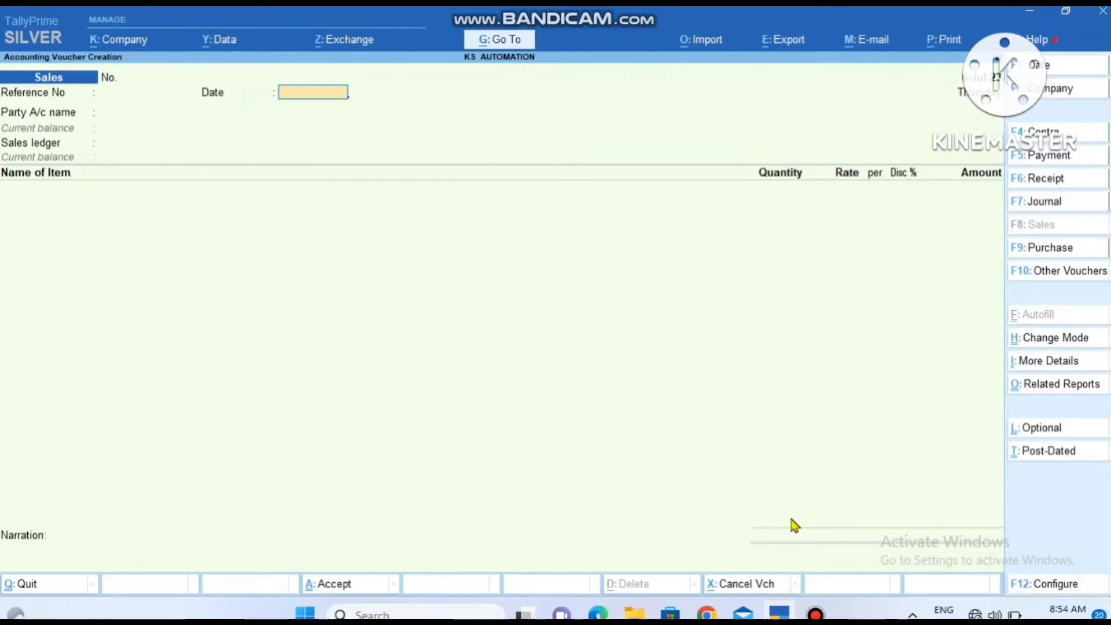
key(Return)
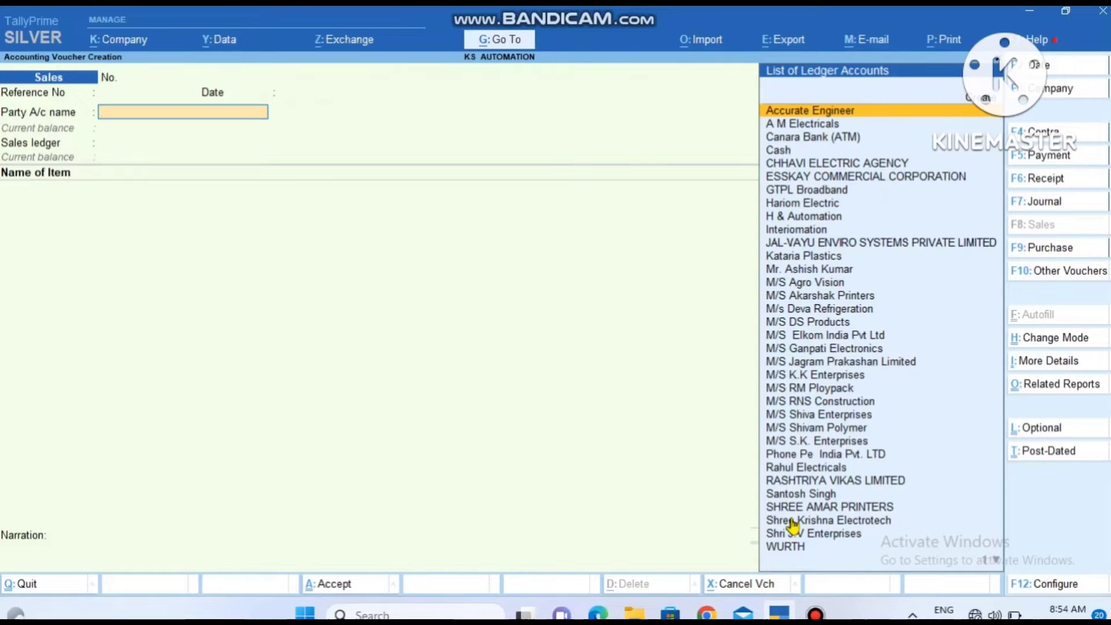
key(Down)
key(Down)
key(Down)
key(Down)
key(Down)
key(Down)
key(Down)
key(Down)
key(Down)
key(Down)
key(Down)
key(Down)
key(Down)
key(Down)
key(Down)
key(Down)
key(Down)
key(Down)
key(Down)
key(Down)
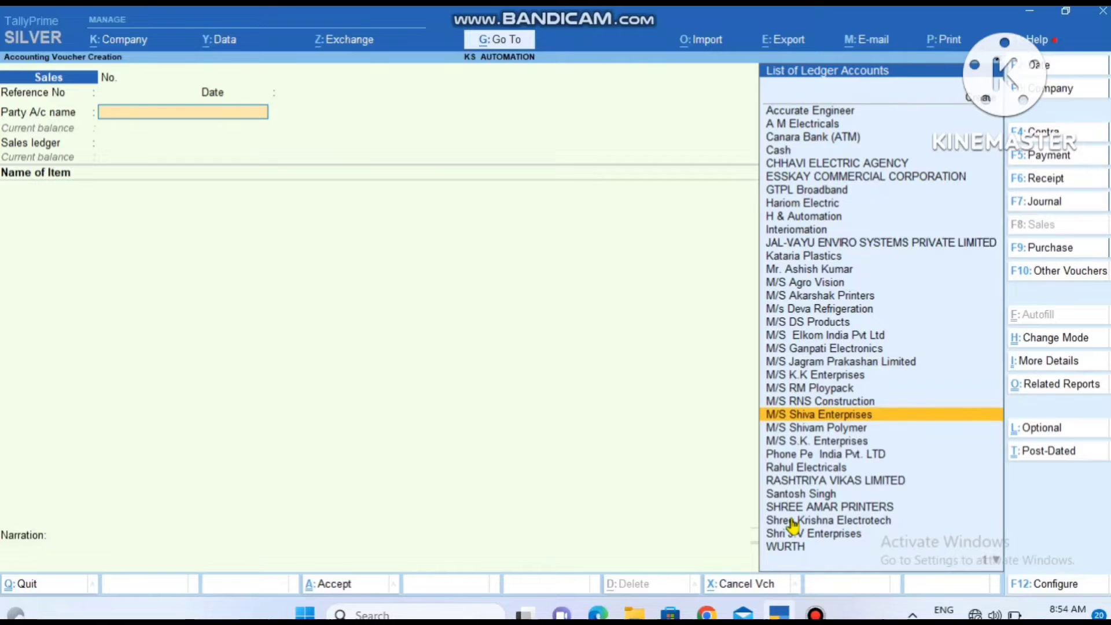
key(Return)
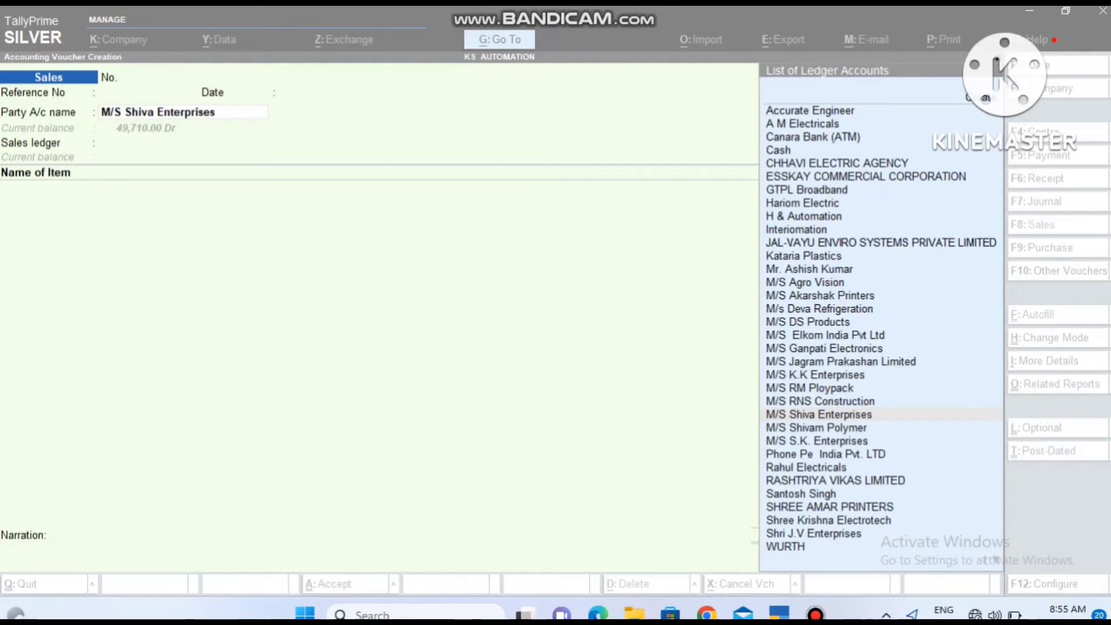
click(1084, 463)
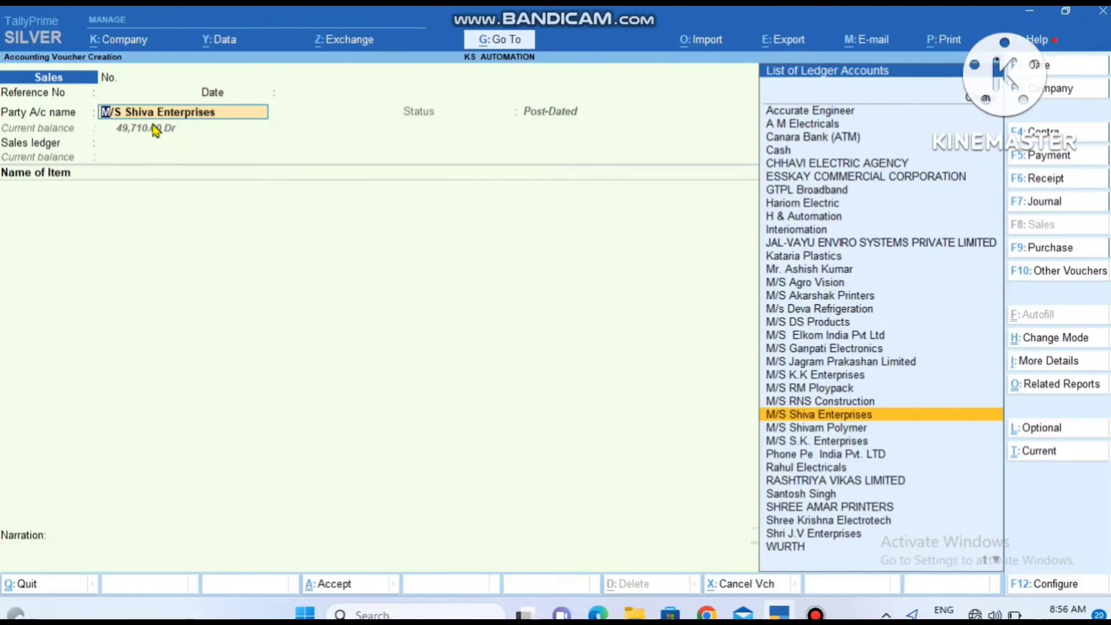
Open the M/S Shiva Enterprises ledger for alteration and accept group Sundry Debtors with bill-by-bill balances, TDS and TCS set to No.
key(ctrl+Return)
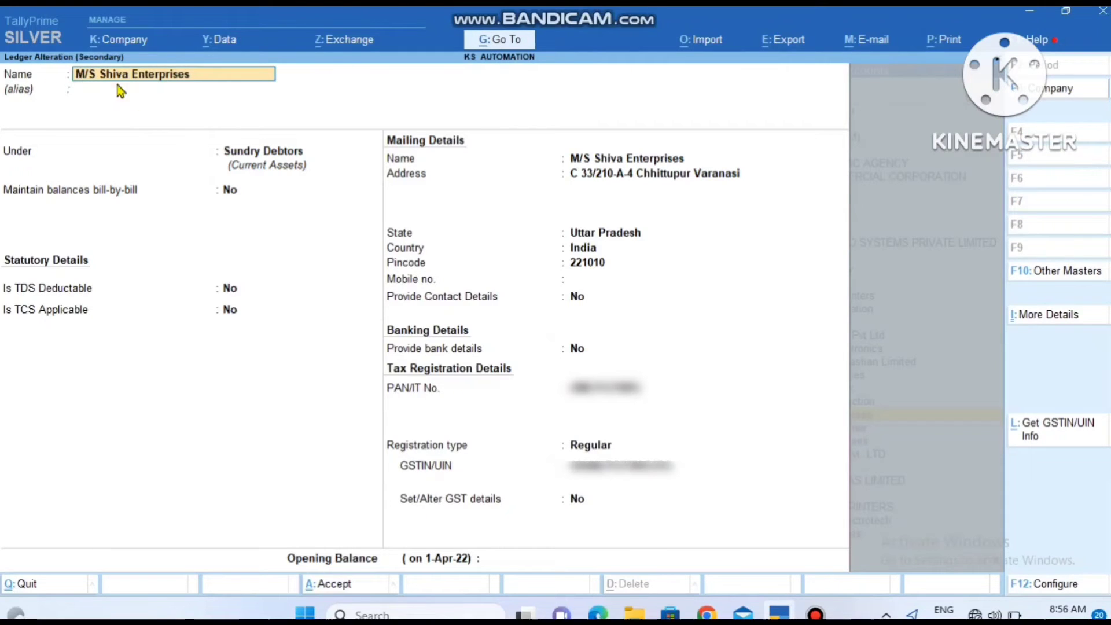
key(Return)
key(Return)
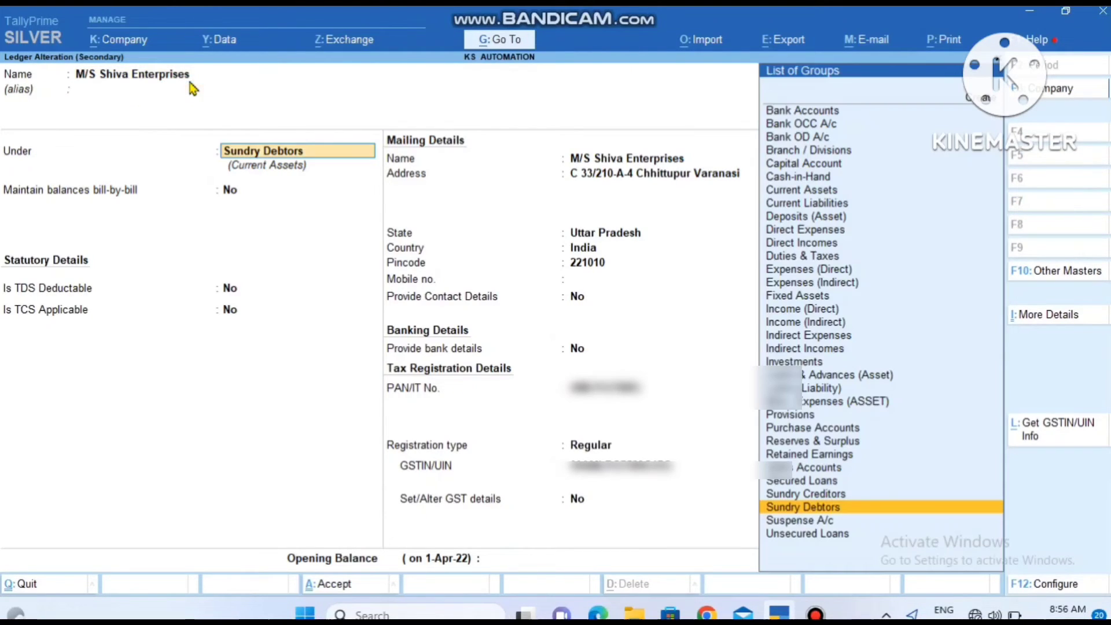
key(Return)
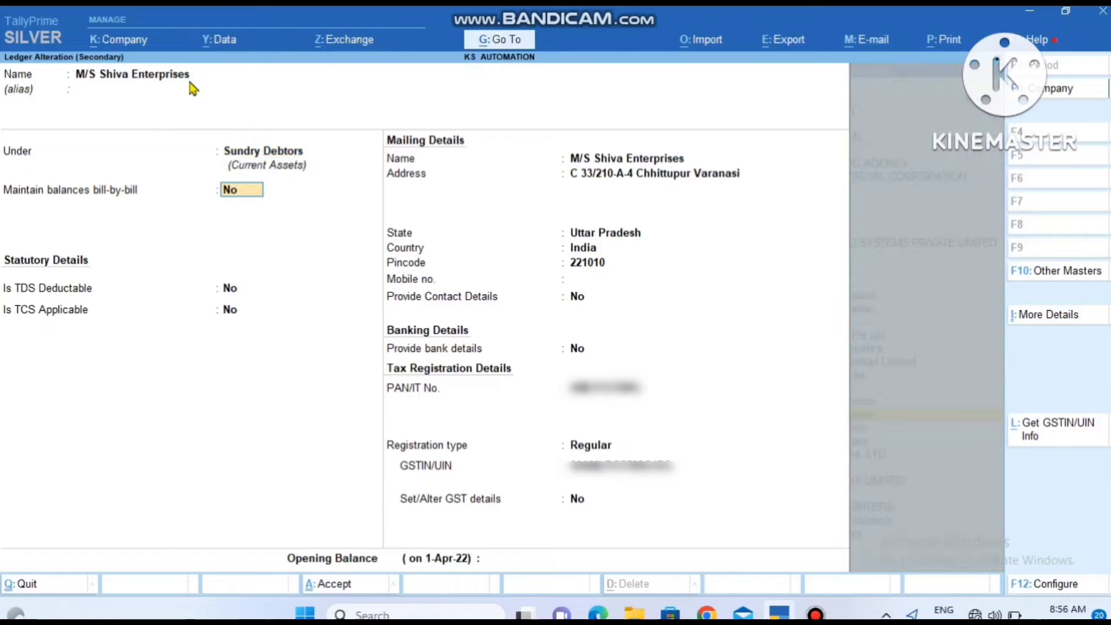
key(Return)
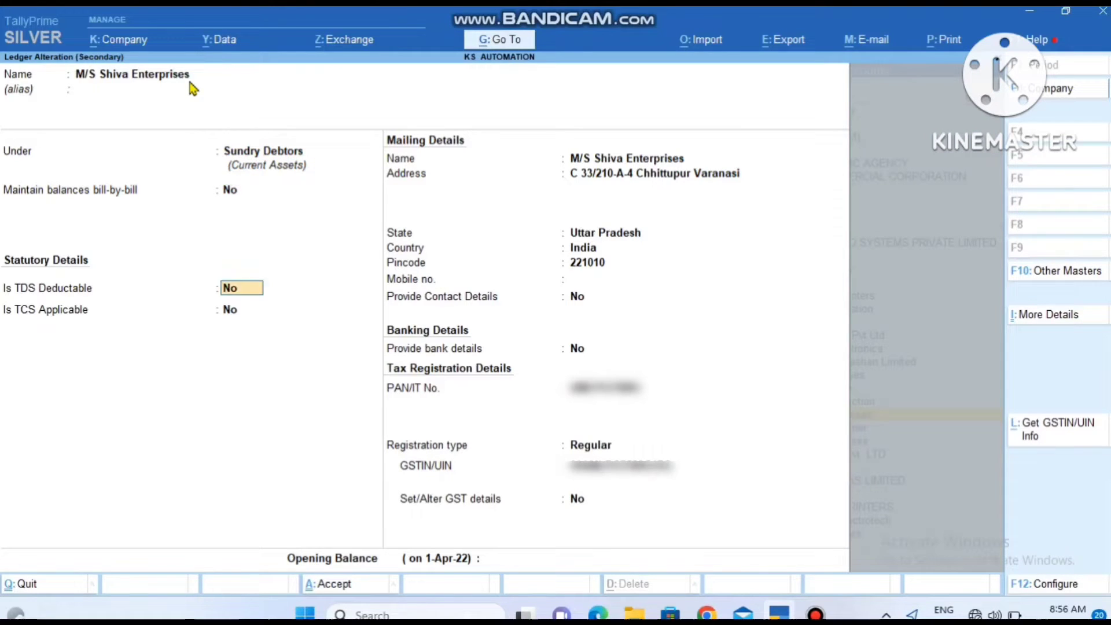
key(Return)
key(Return)
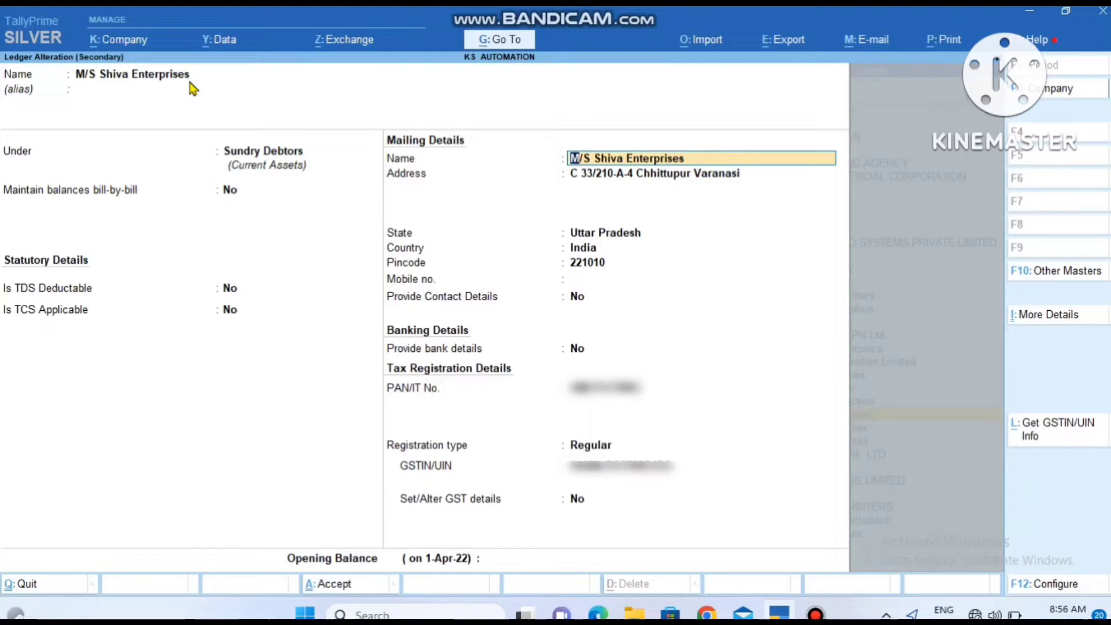
Accept the party ledger's existing mailing name and address, state Uttar Pradesh, country India and pincode, leaving the mobile number blank.
key(Return)
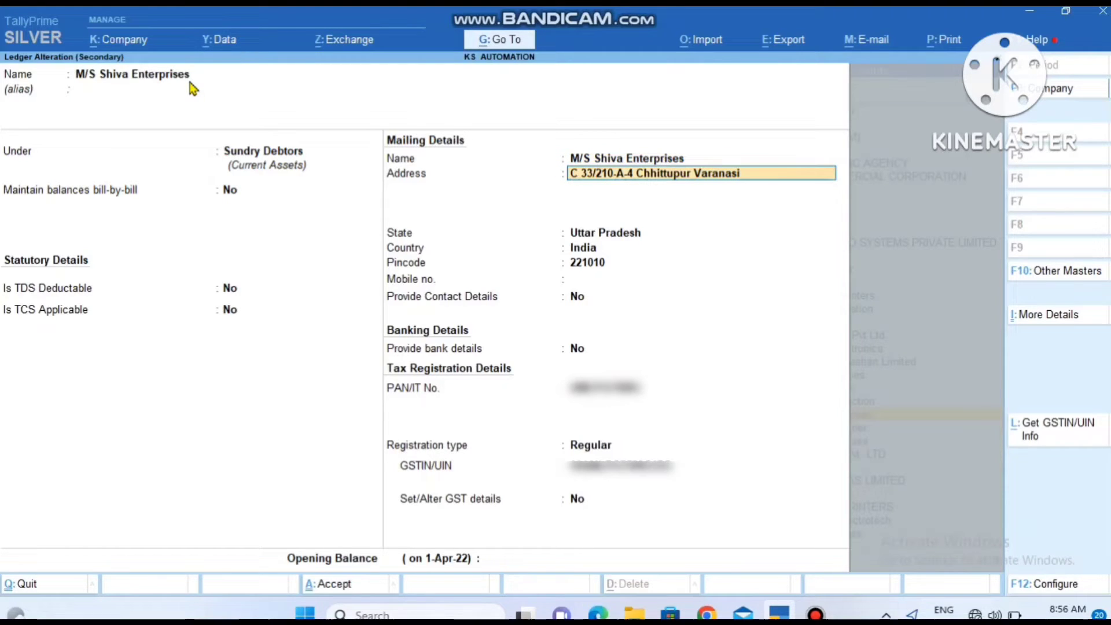
key(Return)
key(Return)
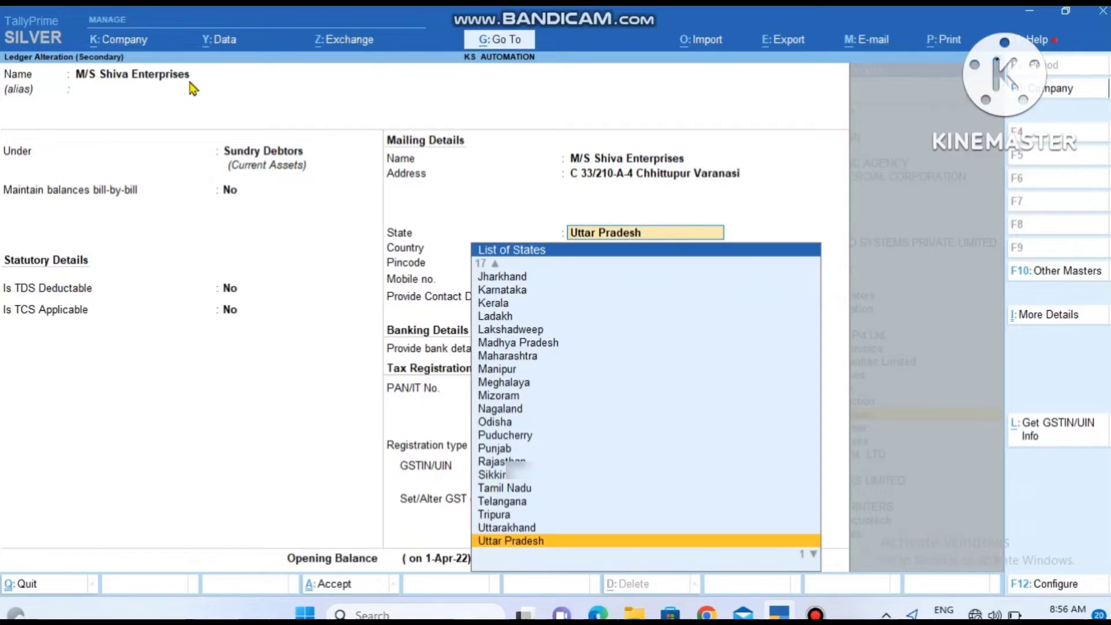
key(Return)
key(Return)
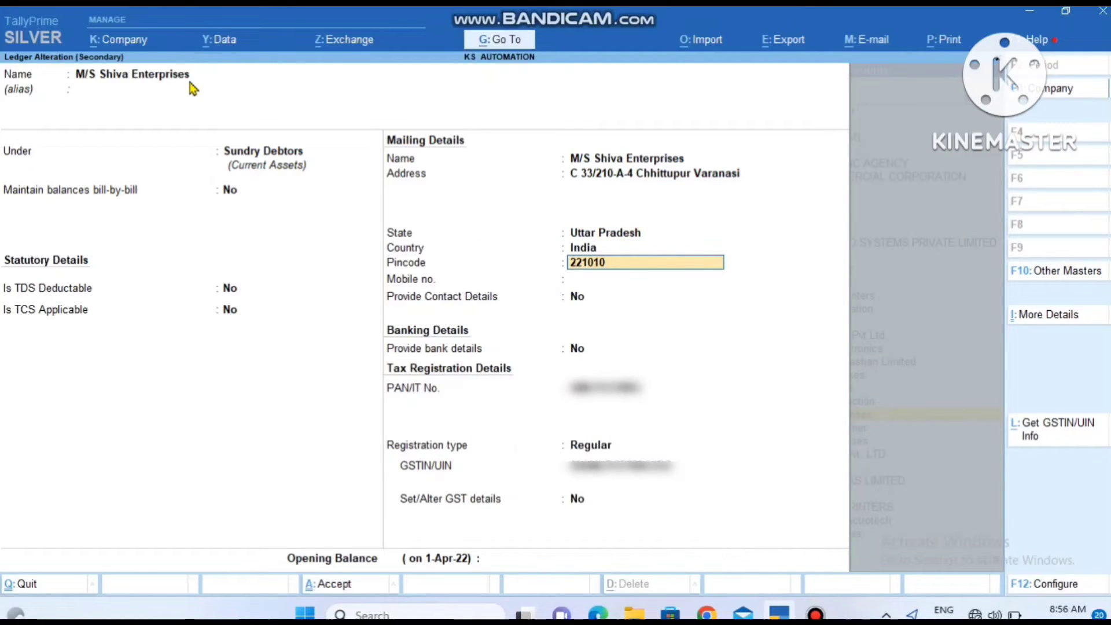
key(Return)
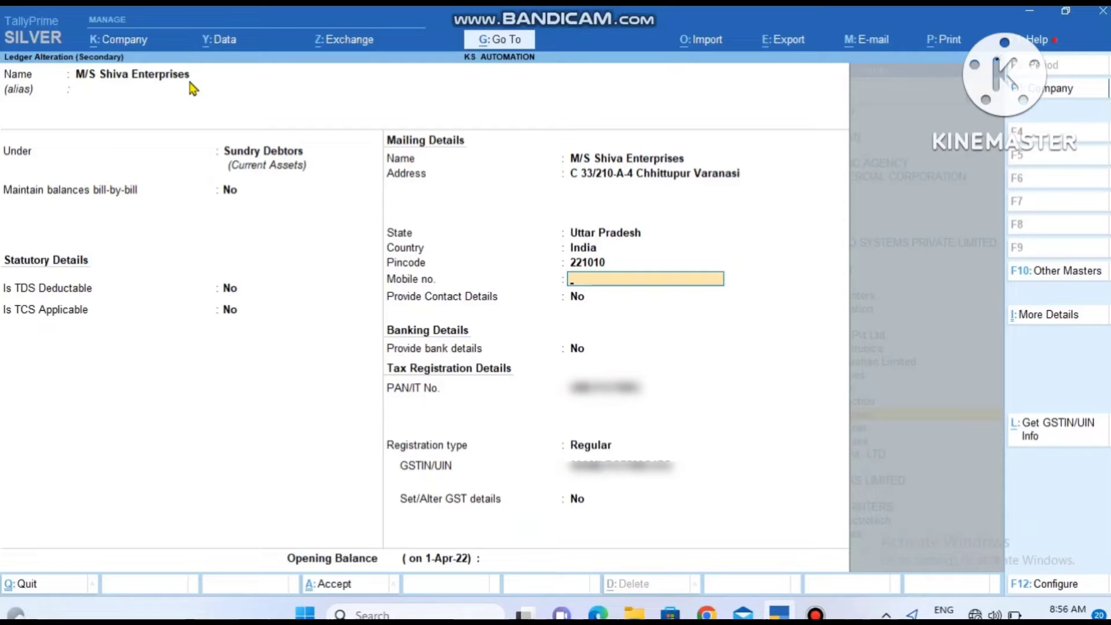
key(Return)
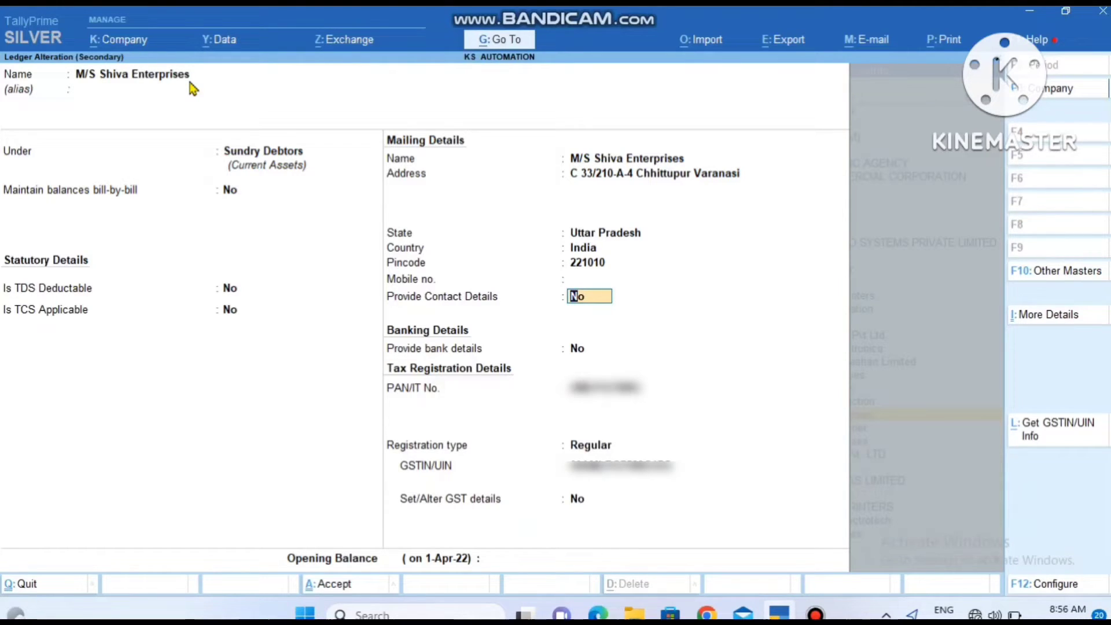
Keep Provide Contact Details and Provide bank details set to No and accept the party's existing PAN/IT number.
text(yn)
key(Return)
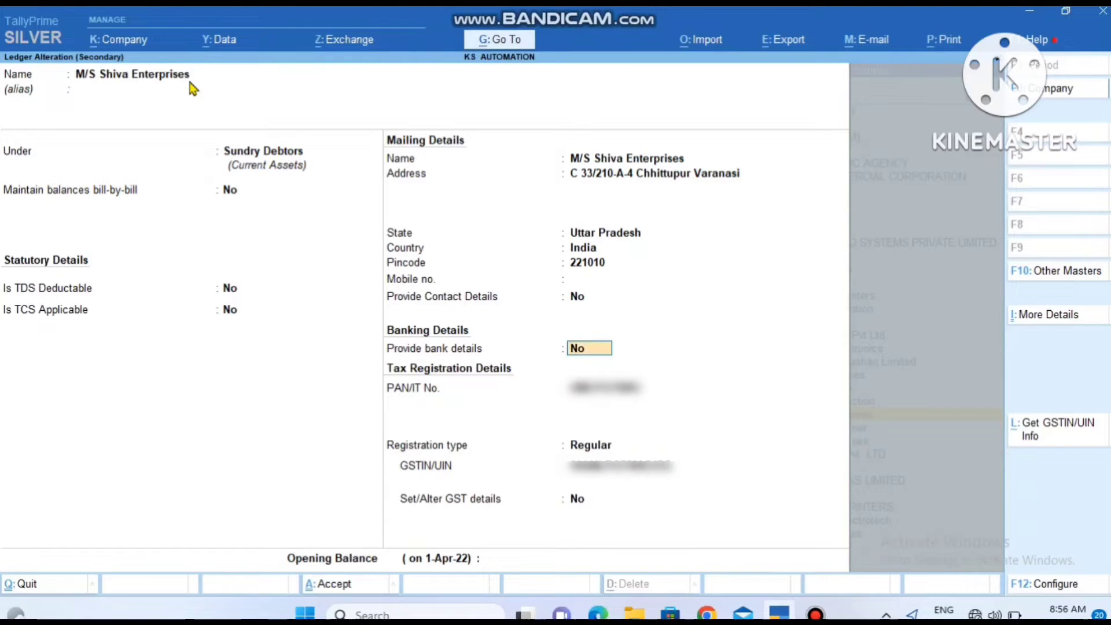
key(Return)
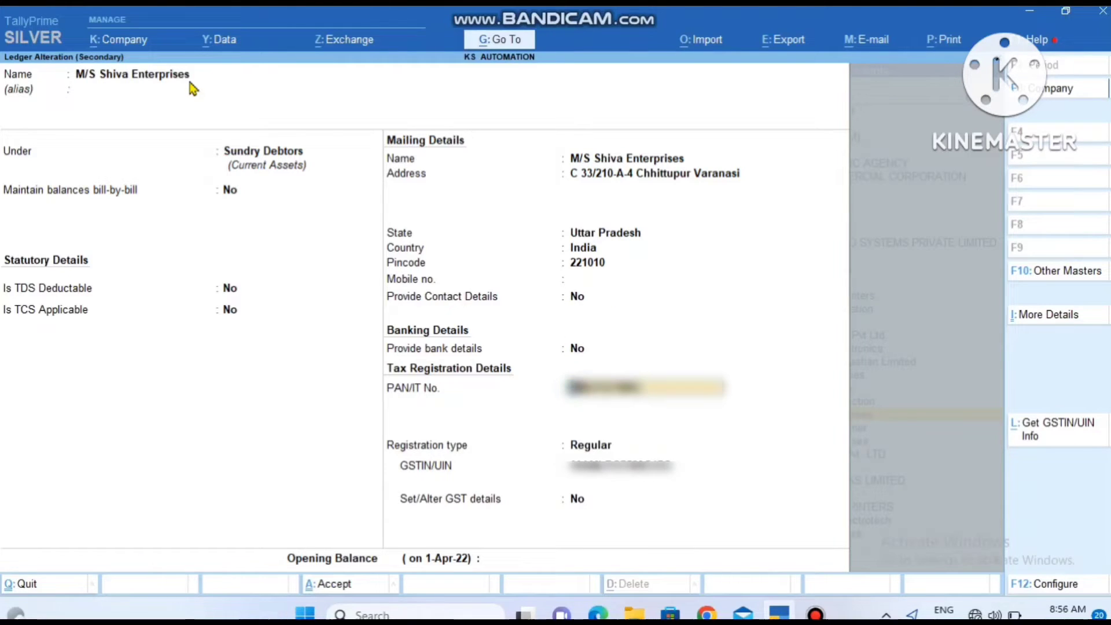
key(Return)
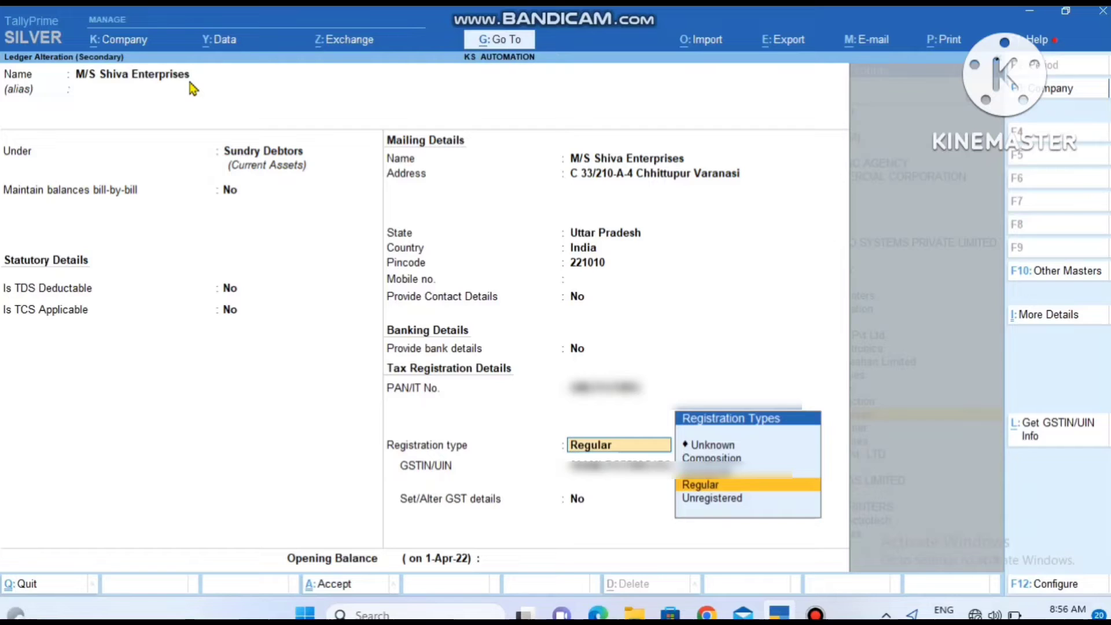
Review the GST registration types, keep Regular for the party, and accept its existing GSTIN/UIN.
key(Up)
key(Up)
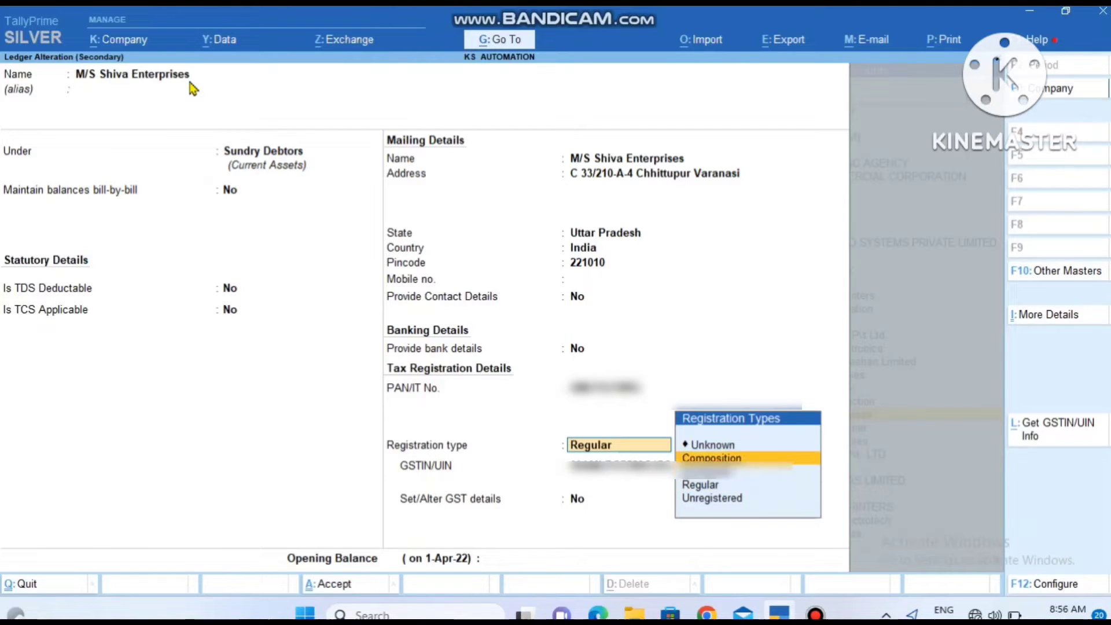
key(Down)
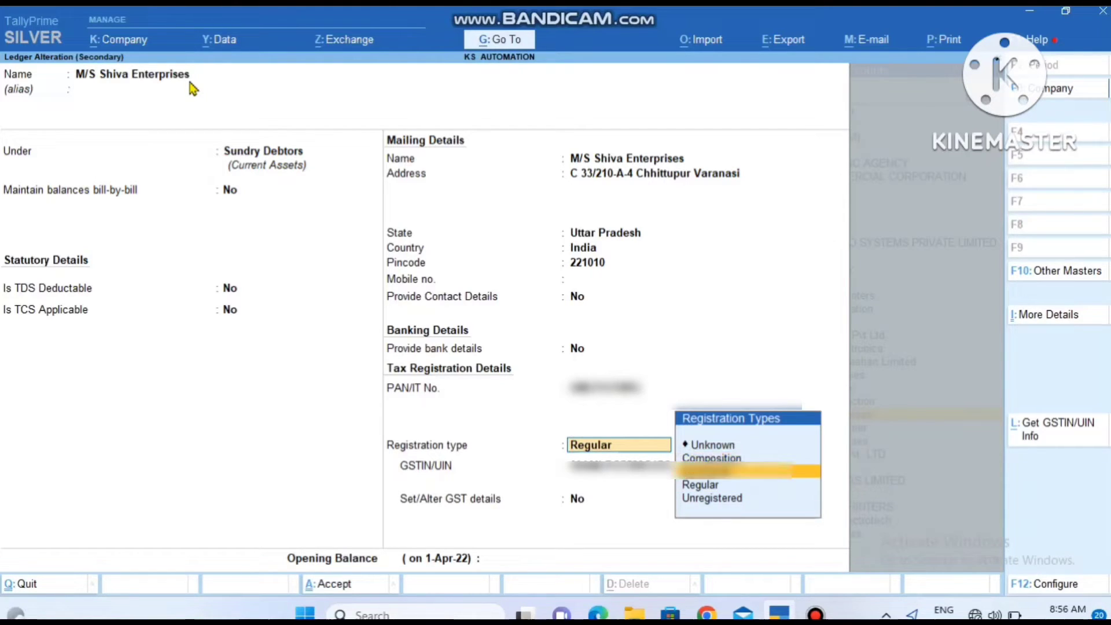
key(Down)
key(Down)
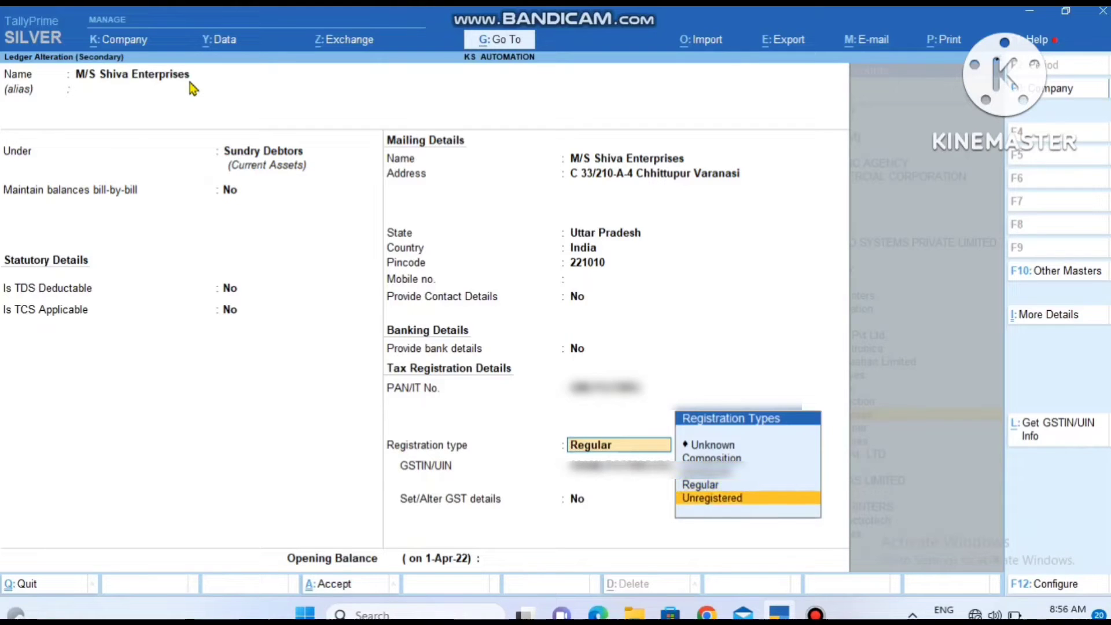
key(Up)
key(Return)
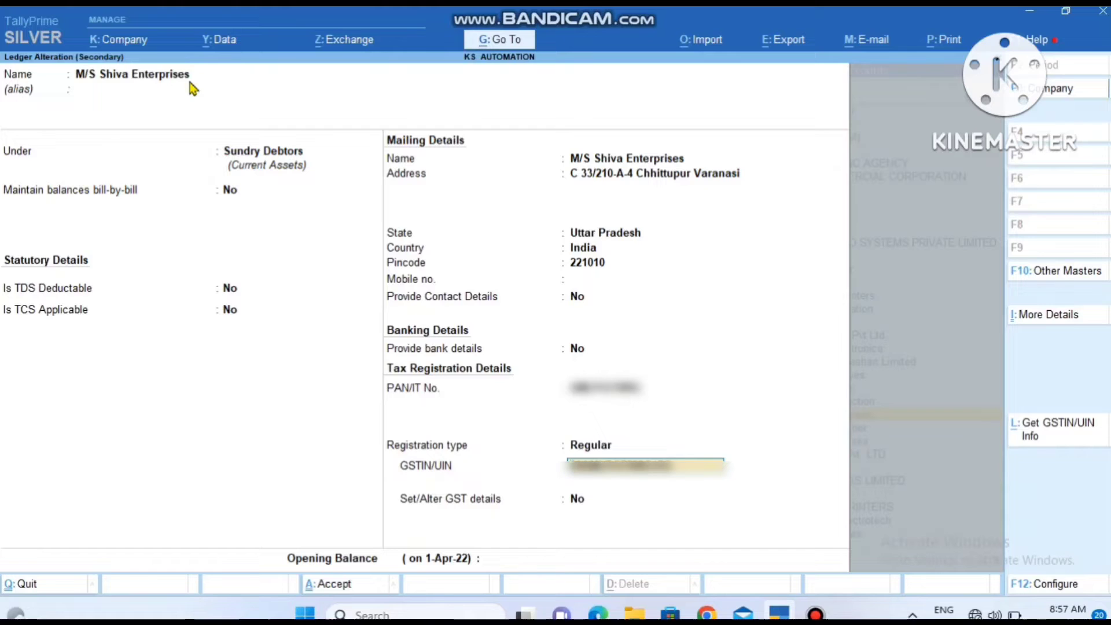
key(Return)
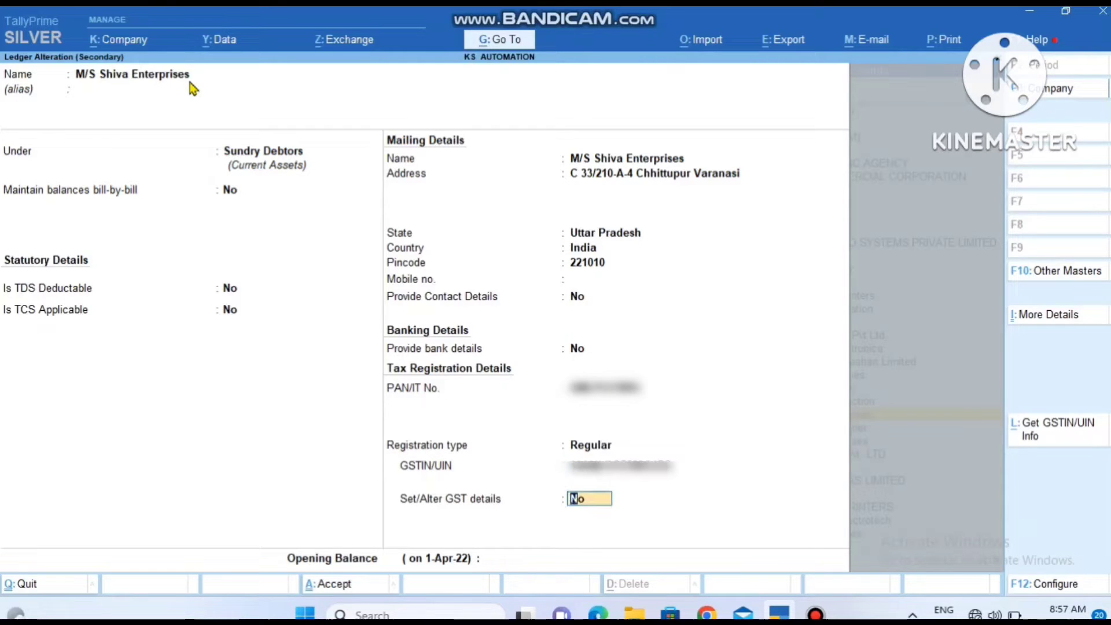
Set Set/Alter GST details to Yes, accept Regular registration with Party Type Not Applicable and other options No, and save the party ledger without an opening balance.
text(y)
key(Return)
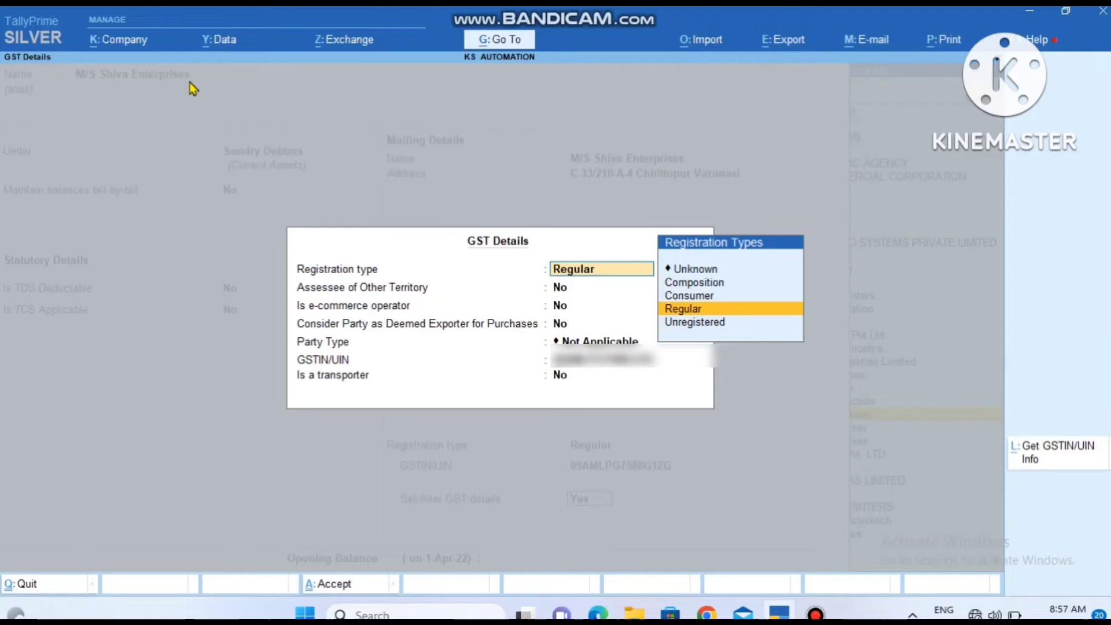
key(Return)
key(Return)
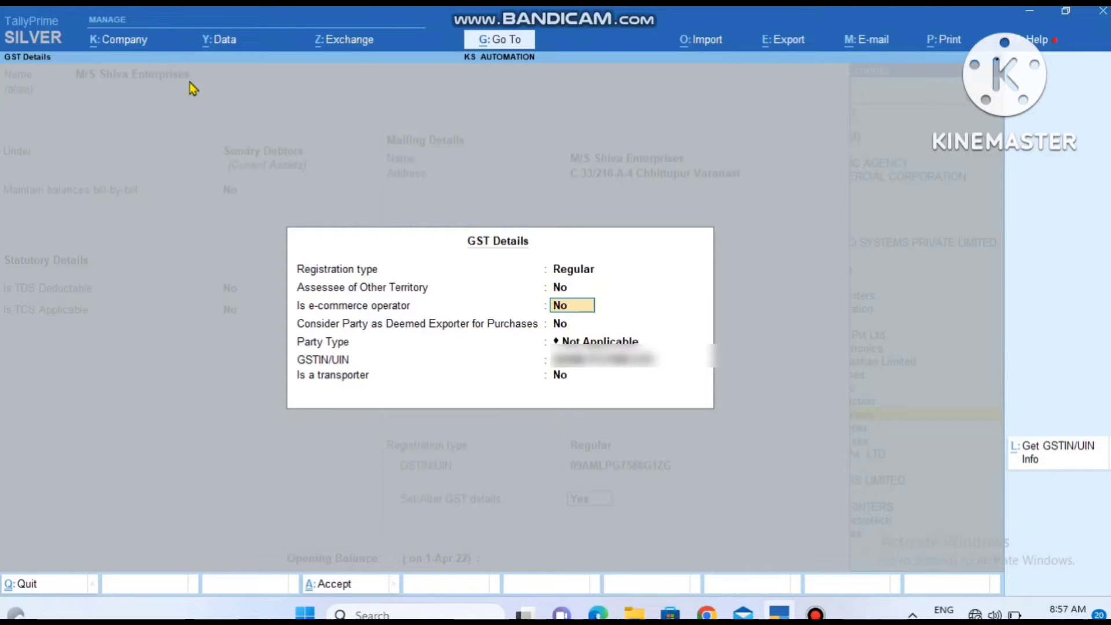
key(Return)
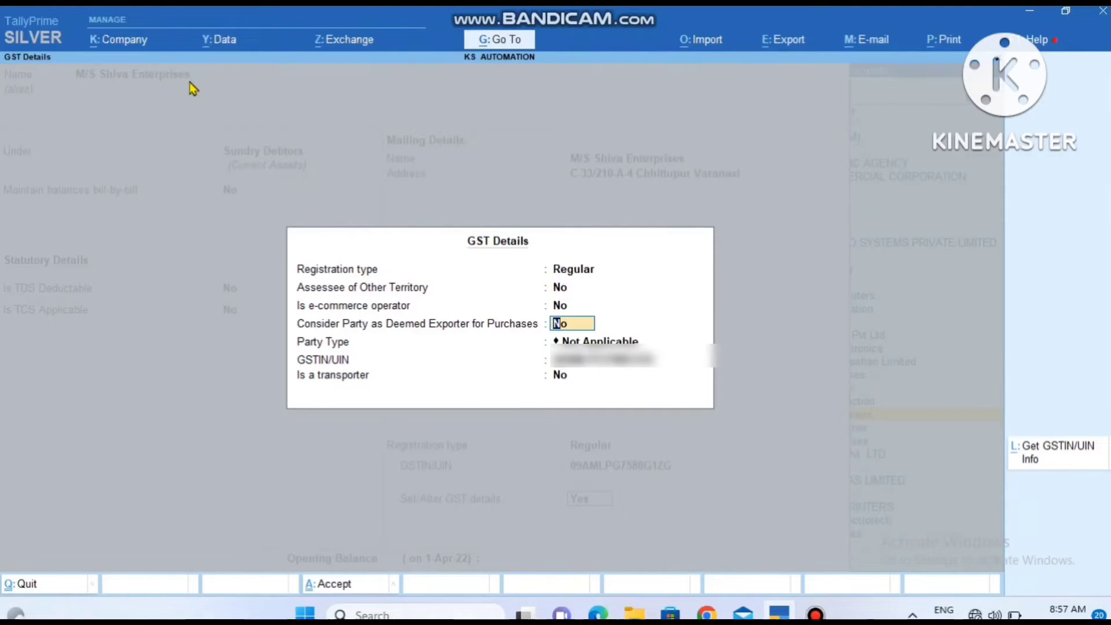
key(Return)
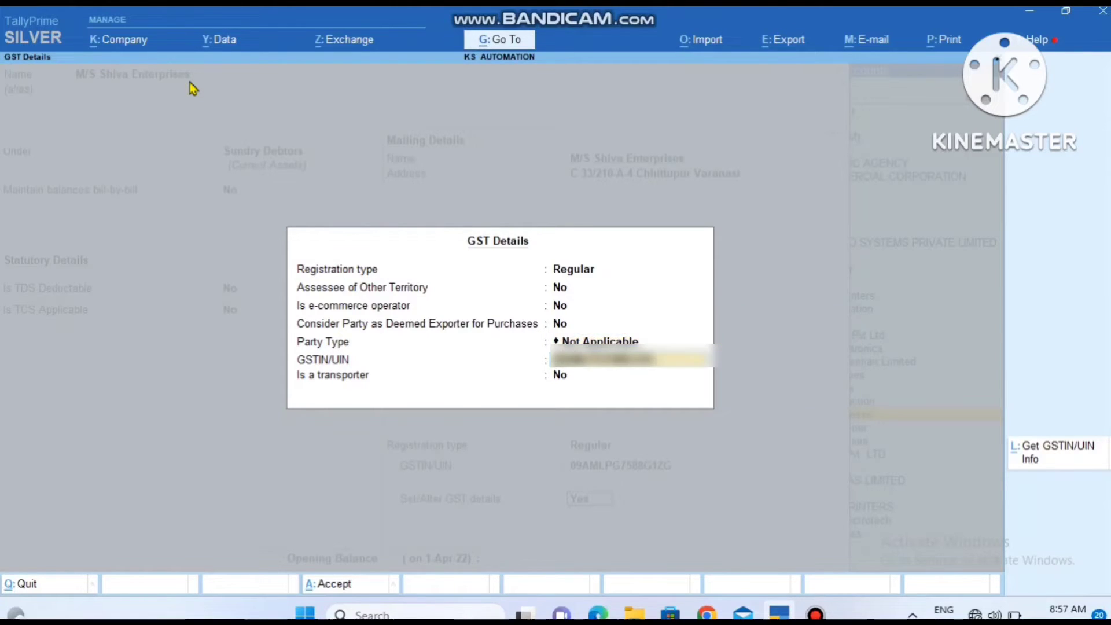
key(Return)
key(Return)
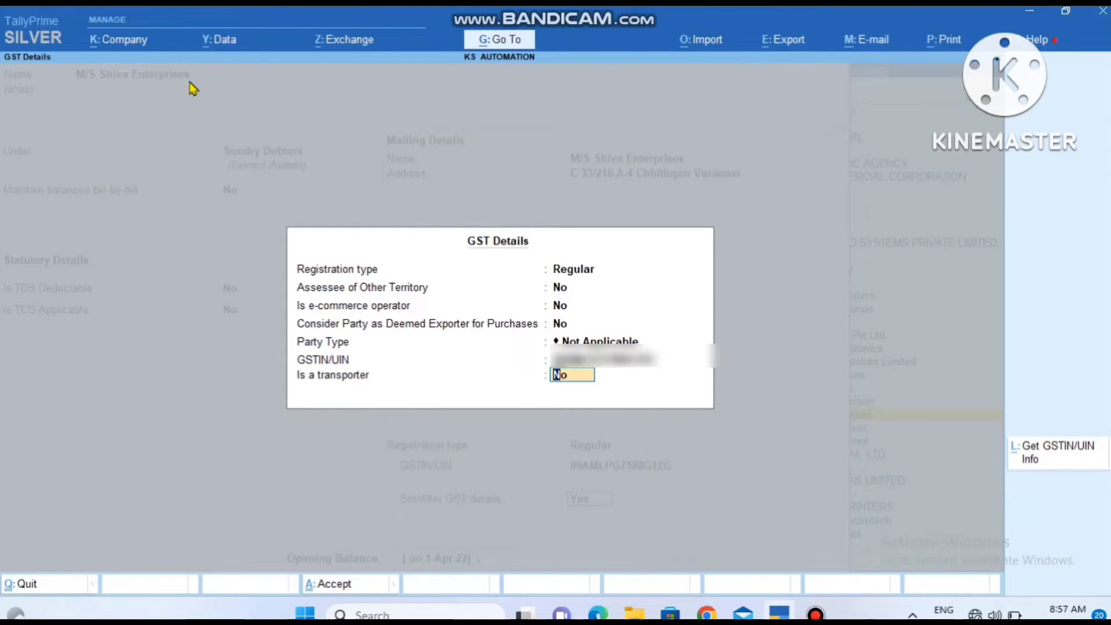
key(Return)
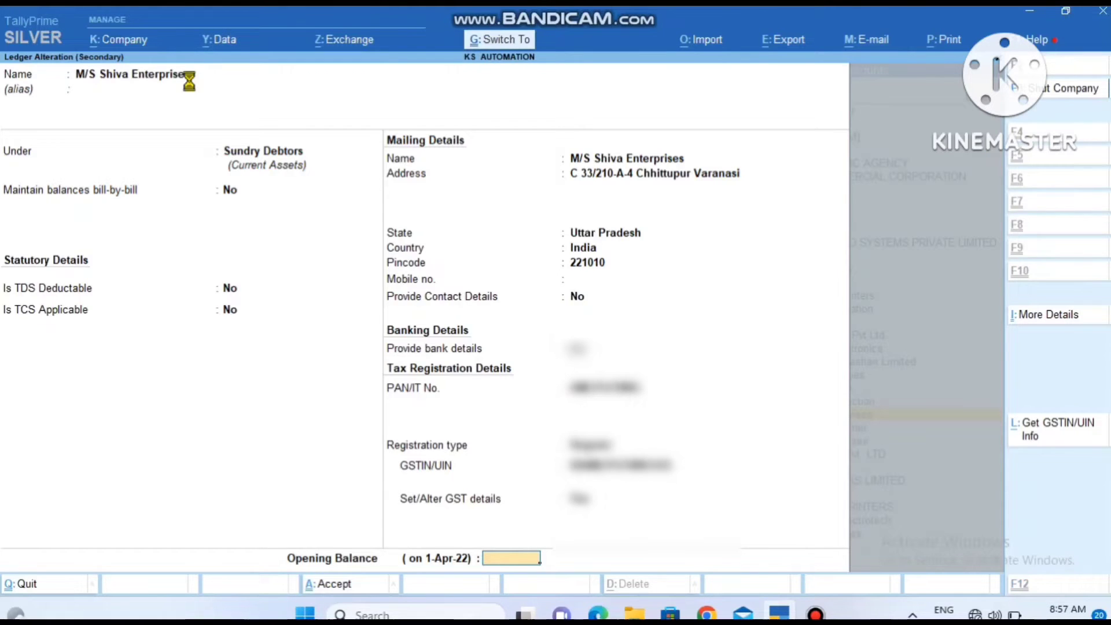
key(Return)
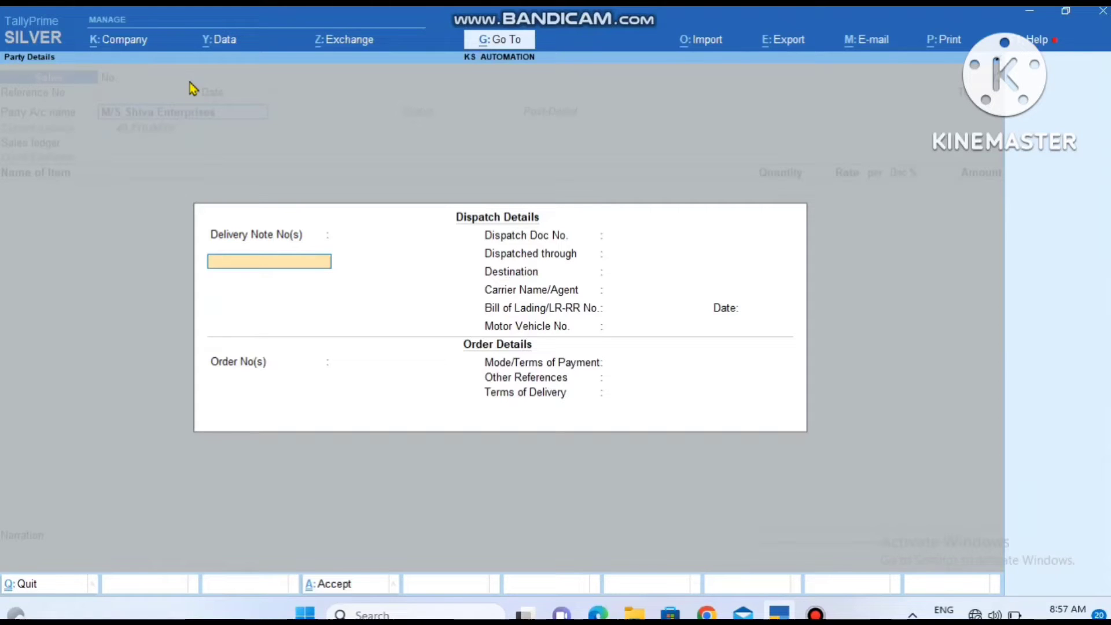
Leave the invoice's dispatch details and order details blank, including delivery note, carrier, motor vehicle number and terms of payment.
key(Return)
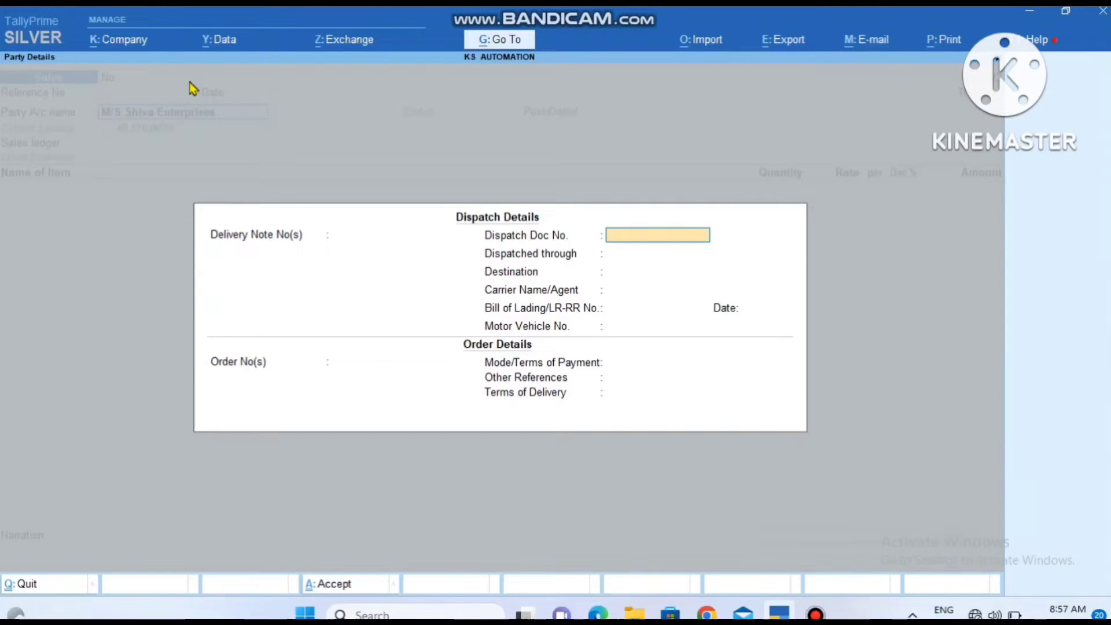
key(Return)
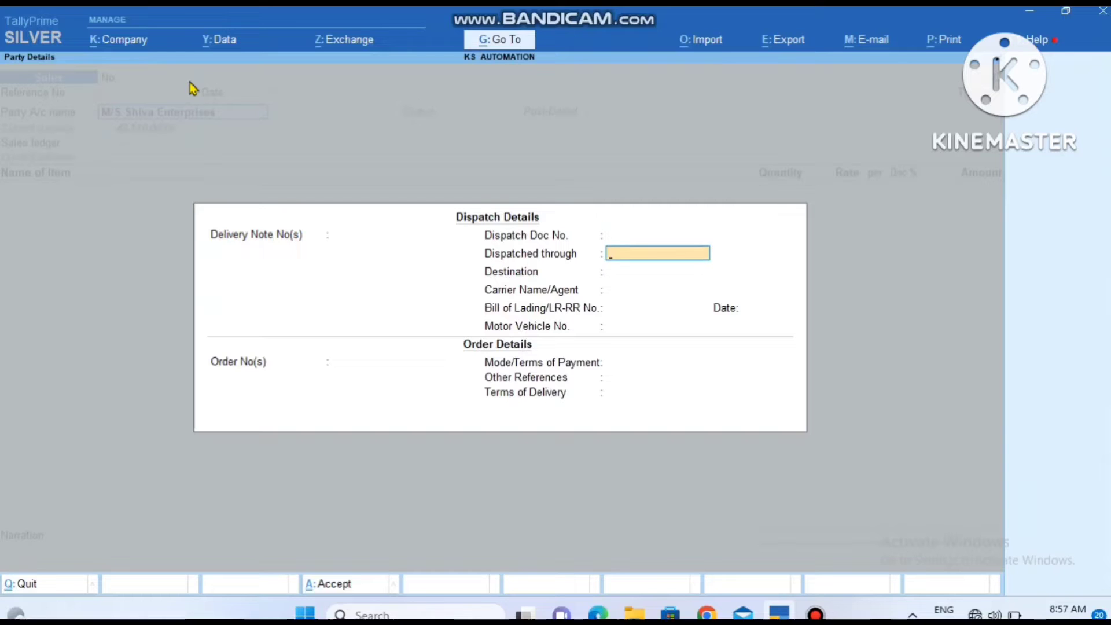
key(Return)
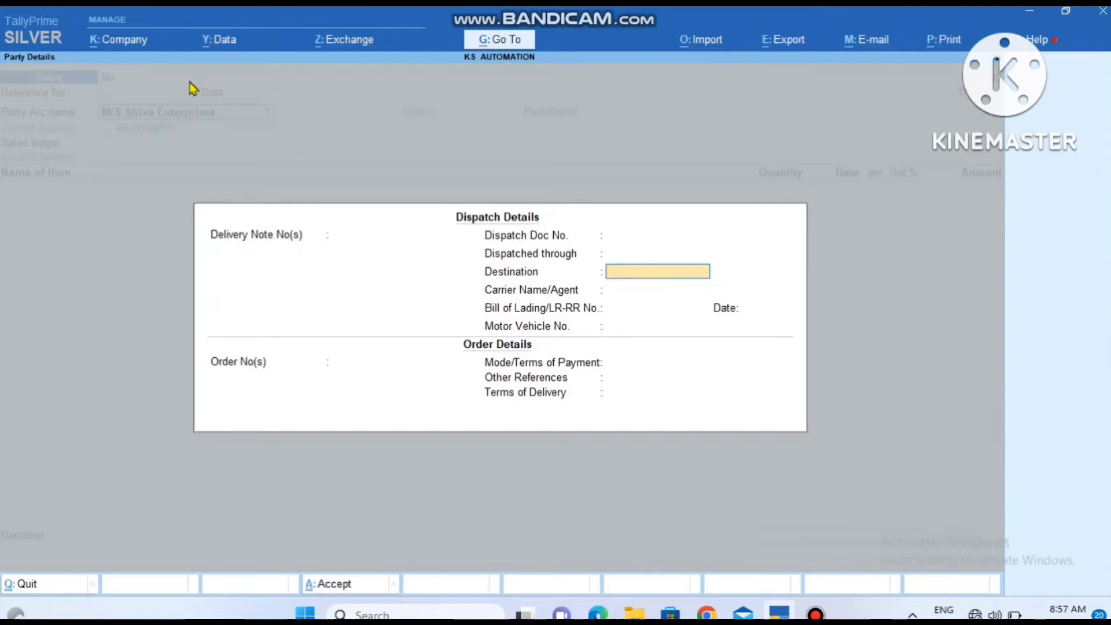
key(Return)
key(Return)
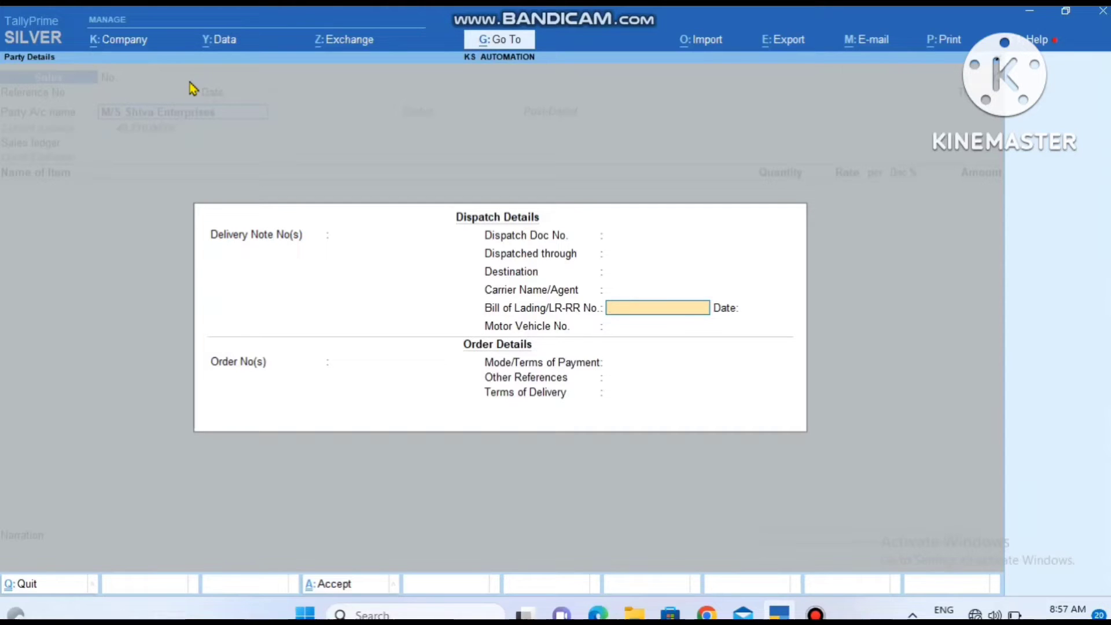
key(Return)
key(Return)
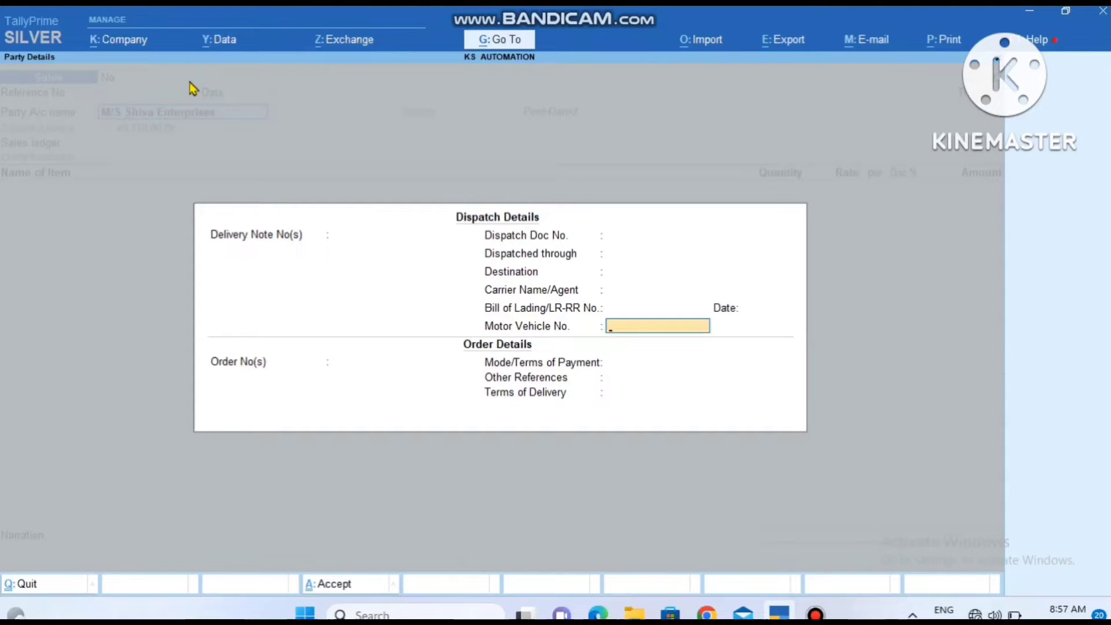
key(Return)
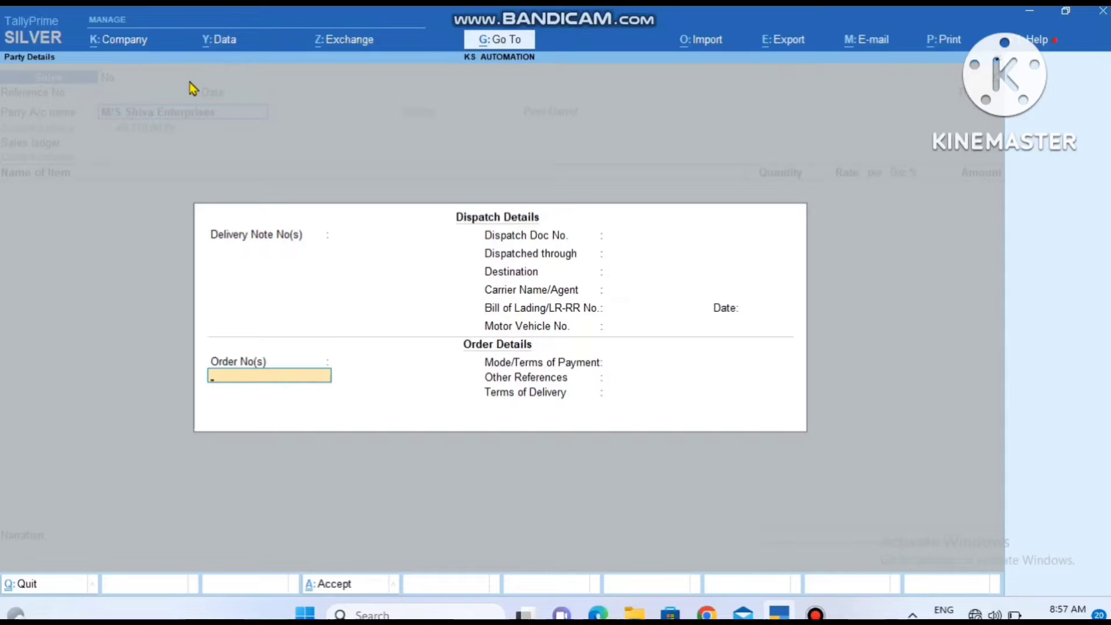
key(Return)
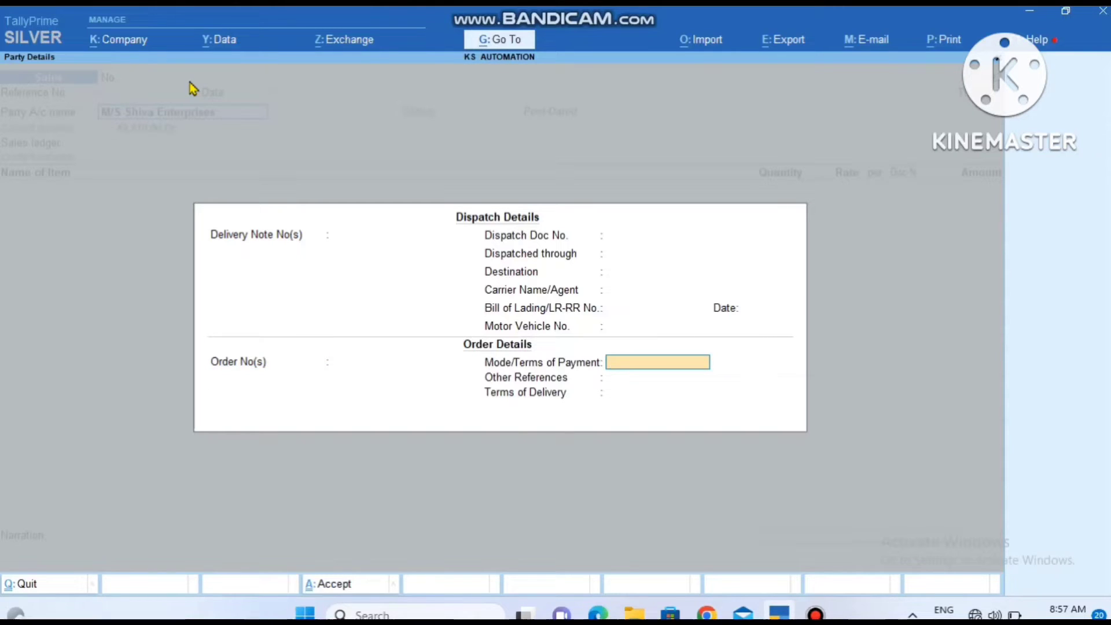
key(Return)
key(Return)
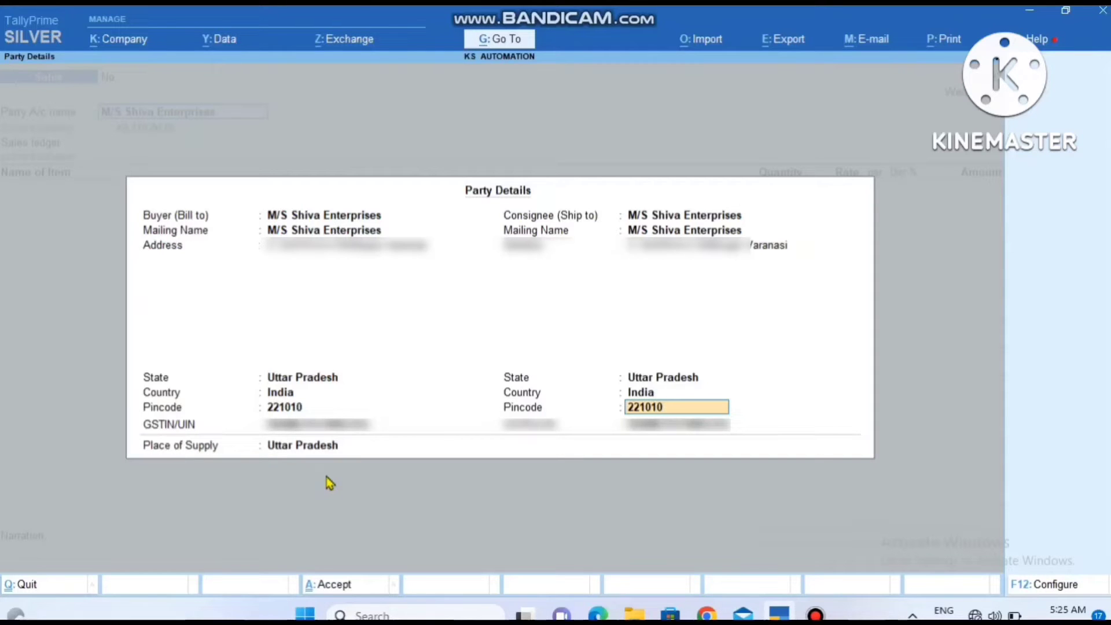
Accept the buyer and consignee party details and select Sales A/C as the sales ledger.
key(ctrl+a)
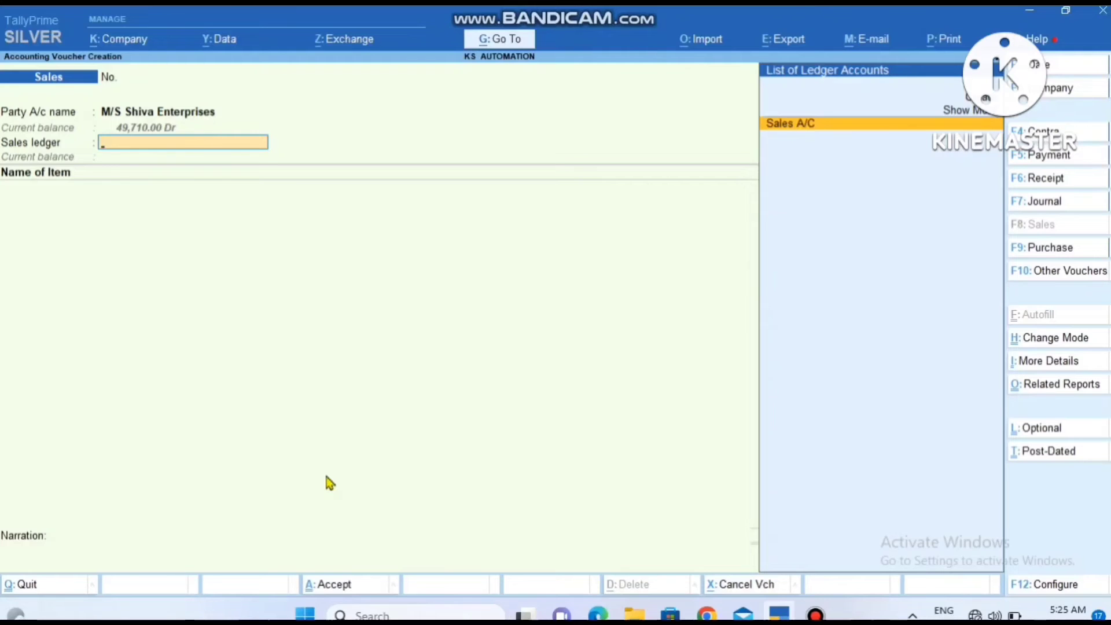
key(Return)
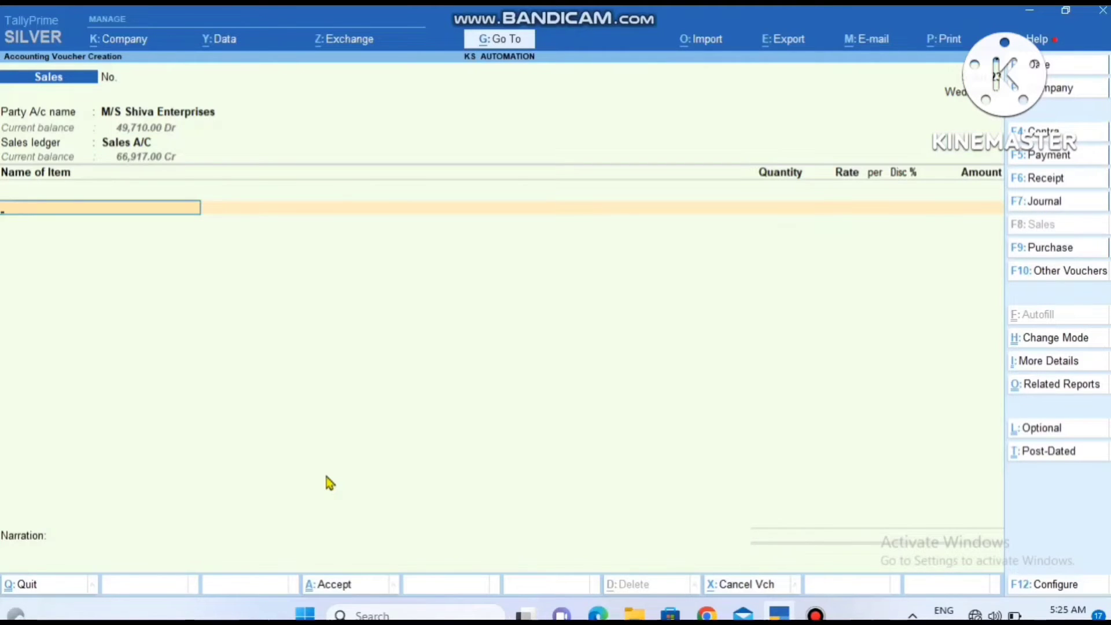
Open the Sales A/C ledger for alteration, set its ledger type to Not Applicable, and keep it under Sales Accounts with GST Applicable.
key(BackSpace)
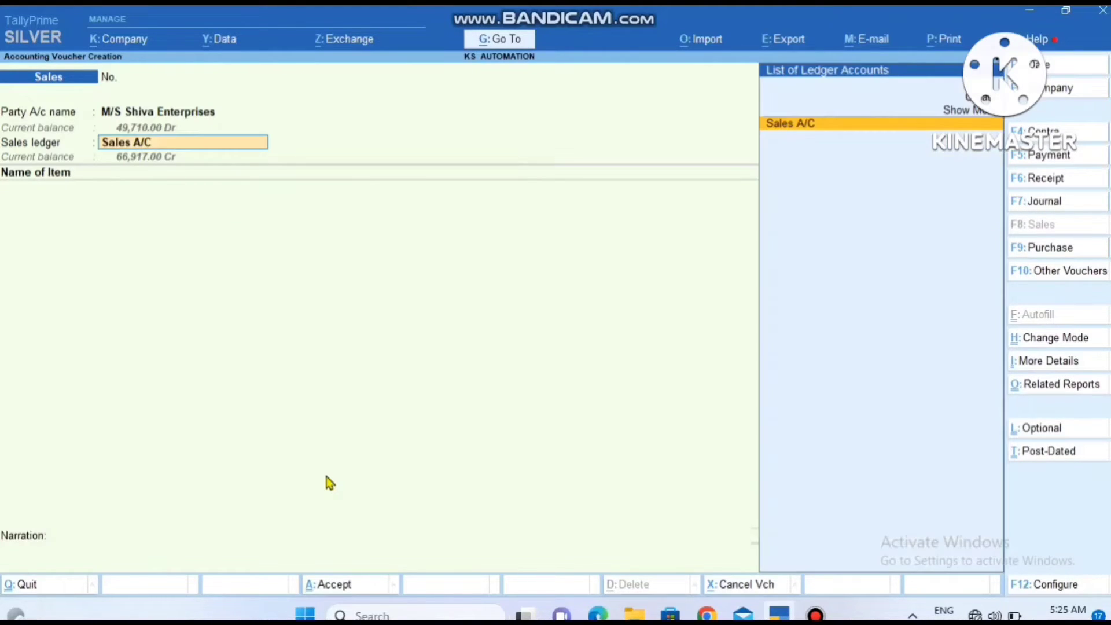
key(ctrl+Return)
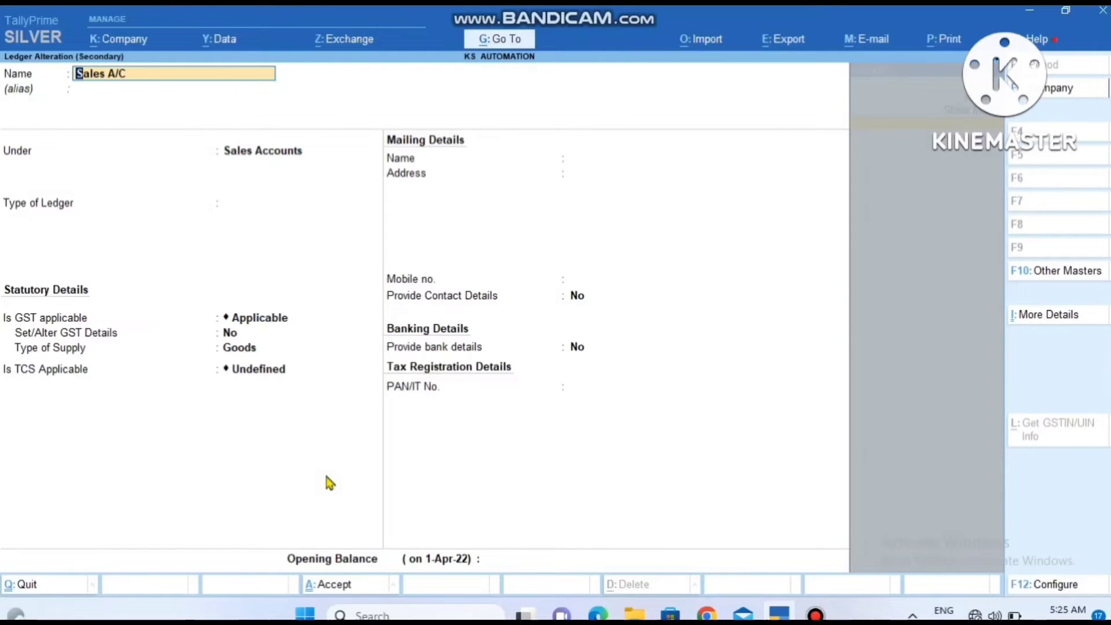
key(Return)
key(Return)
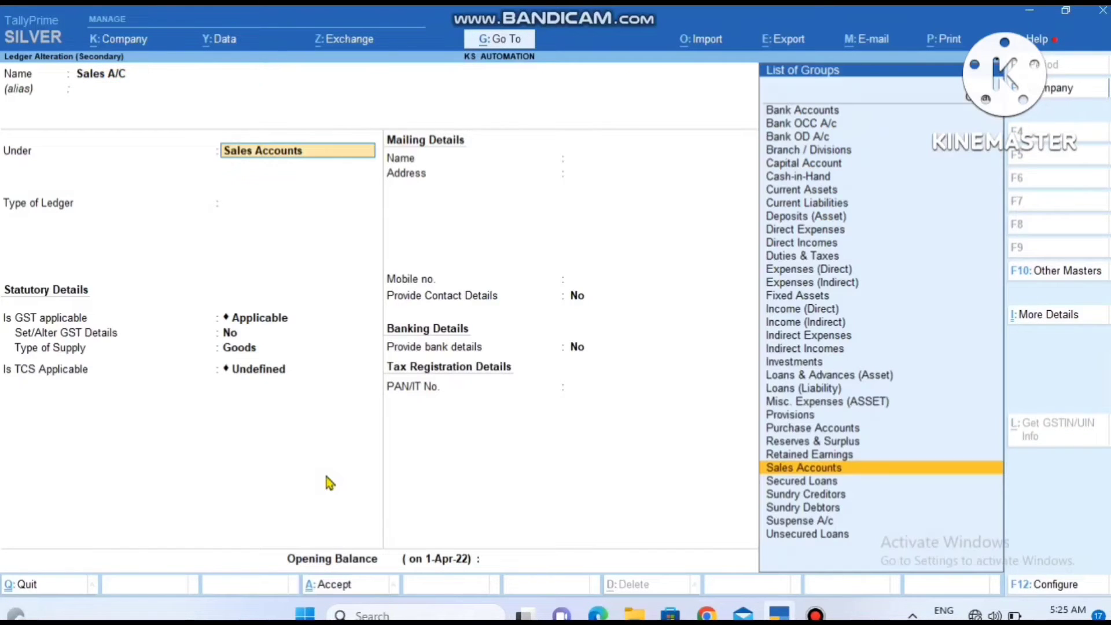
key(Return)
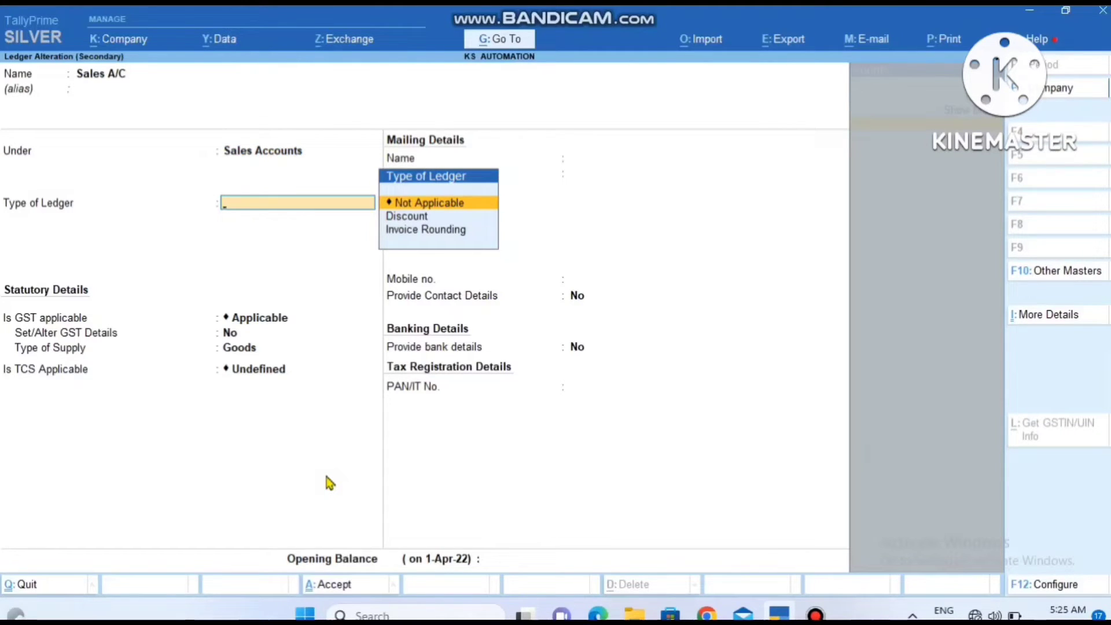
key(Return)
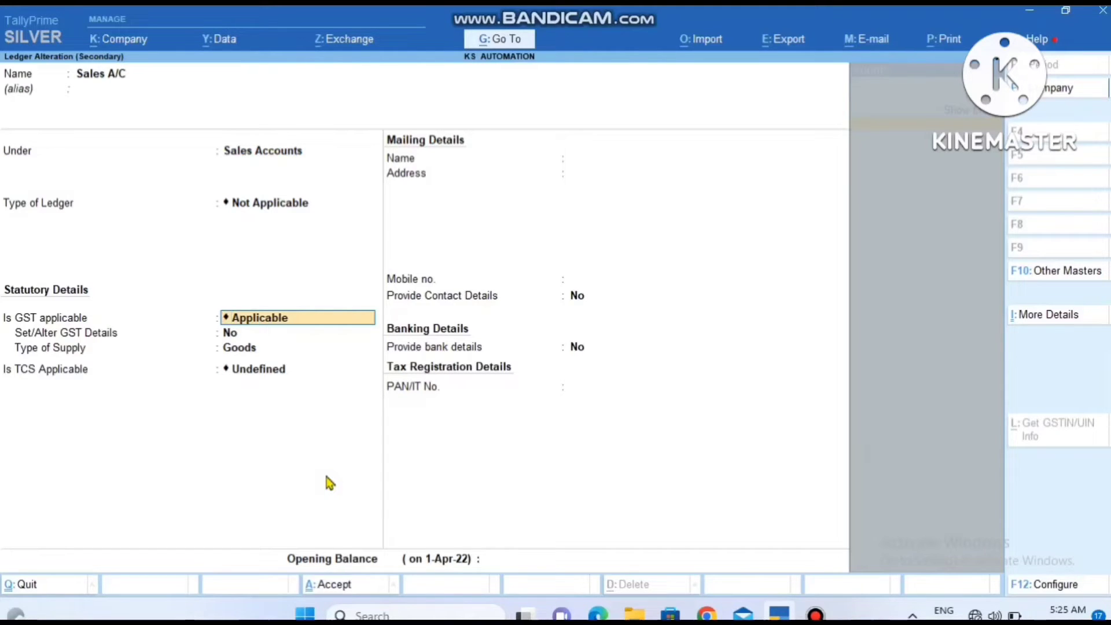
key(Return)
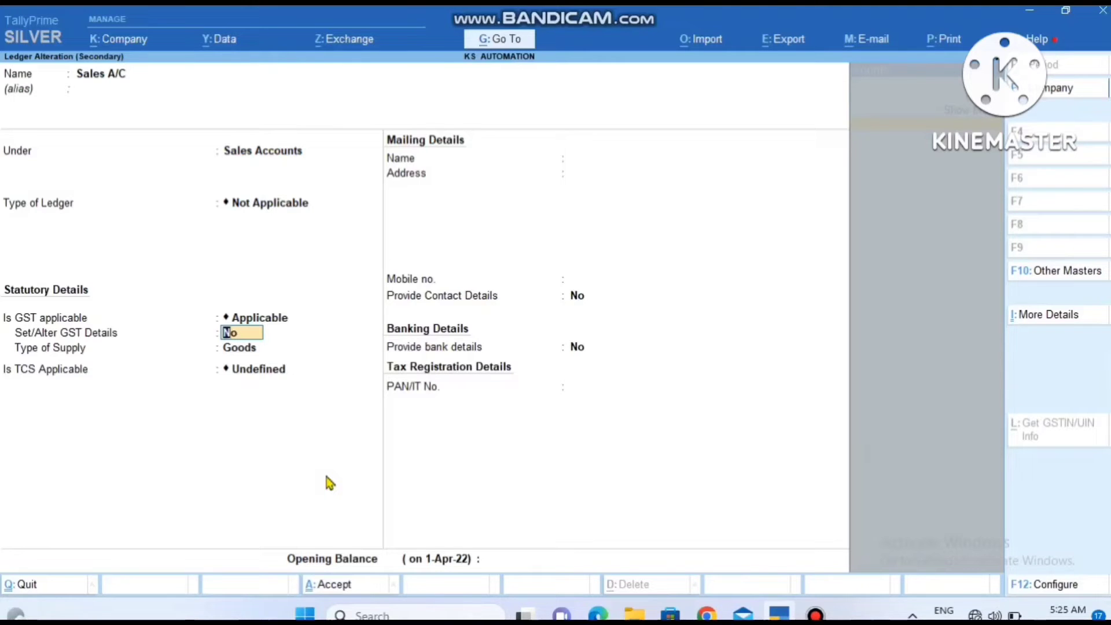
key(Return)
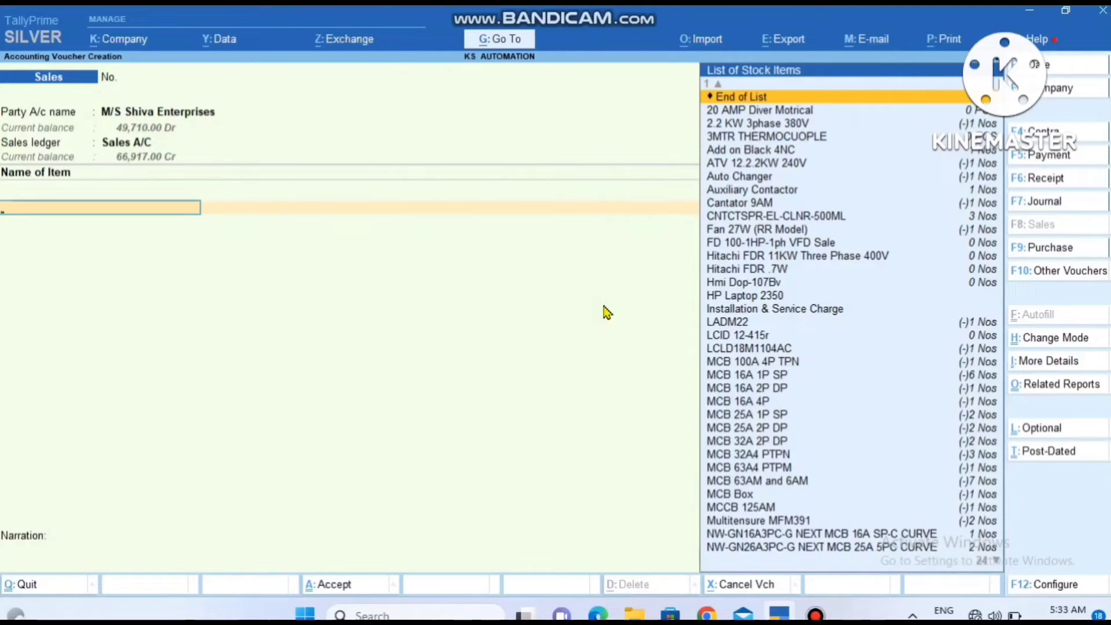
Select HP Laptop 2350 as the invoice item and open its stock item master for alteration.
text(Hp)
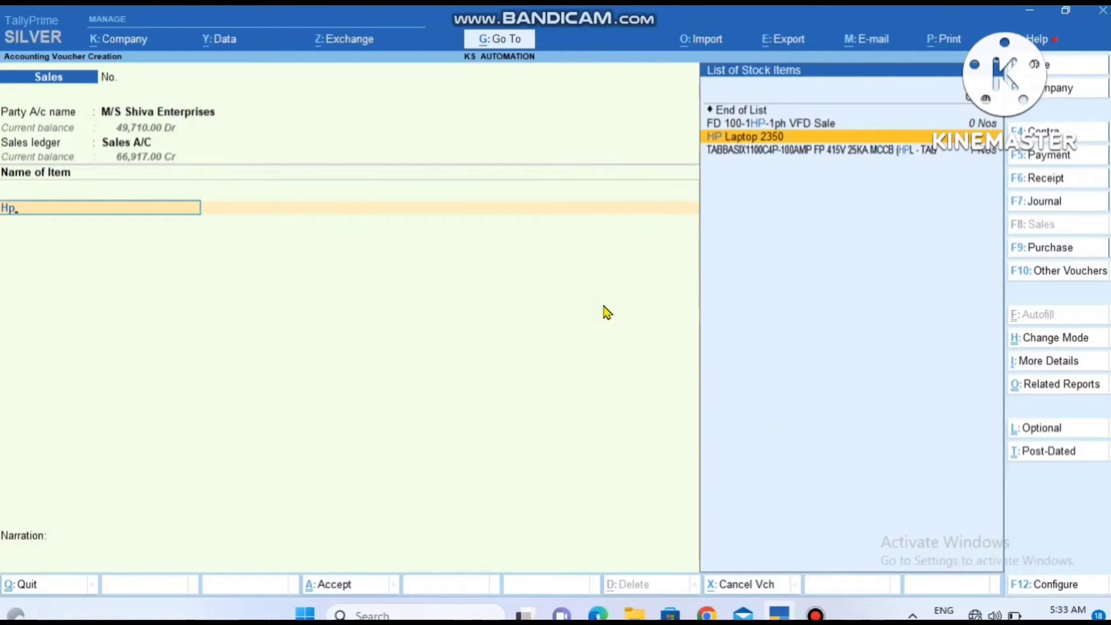
key(Return)
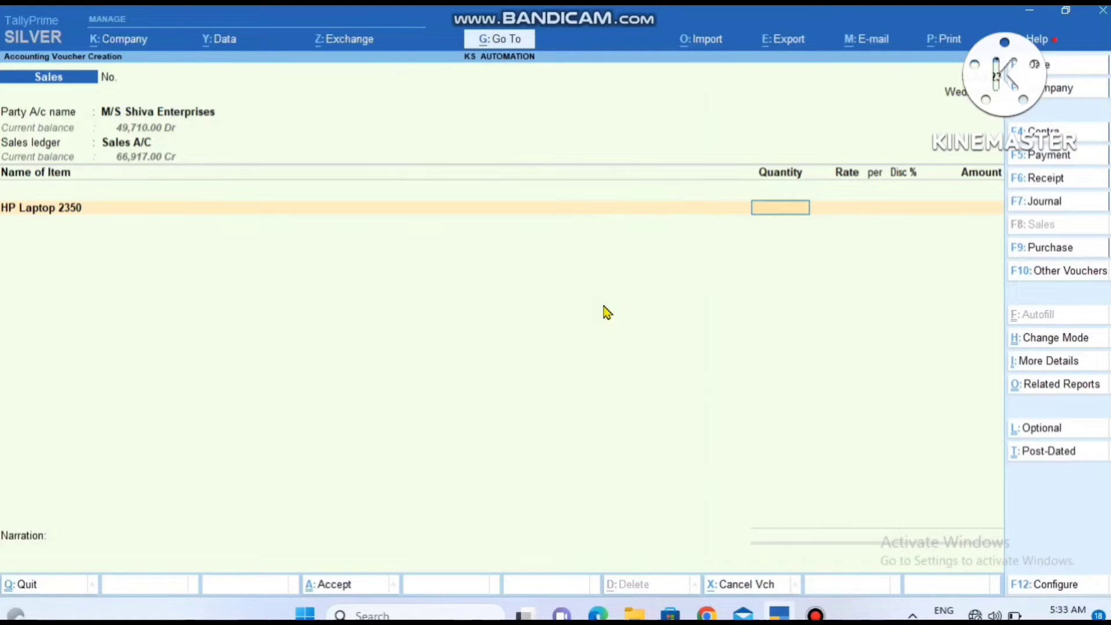
key(BackSpace)
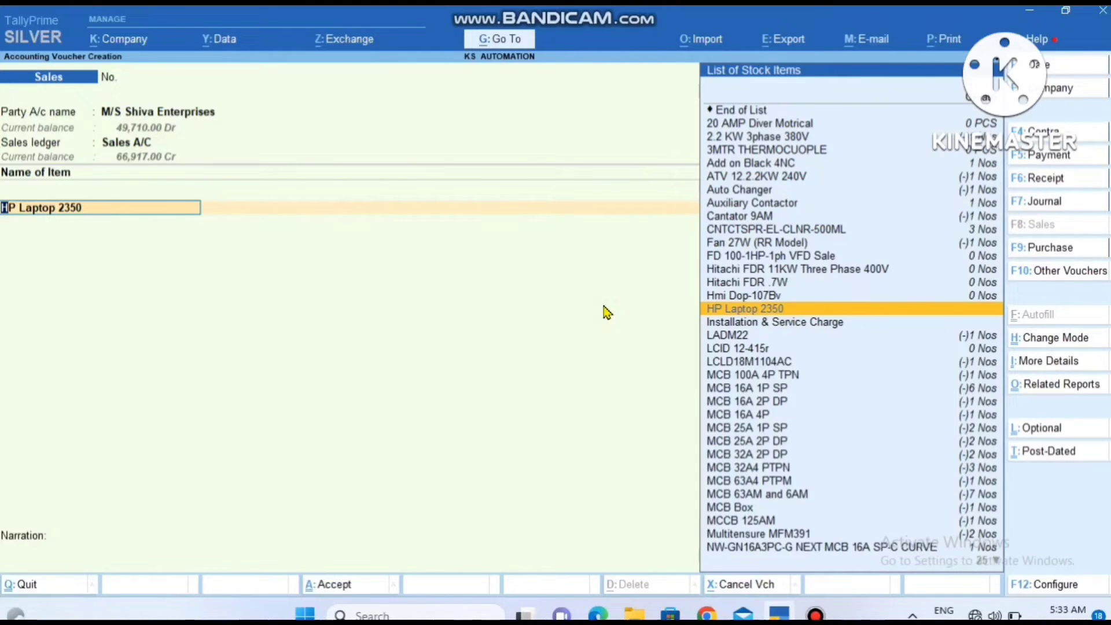
key(ctrl+Return)
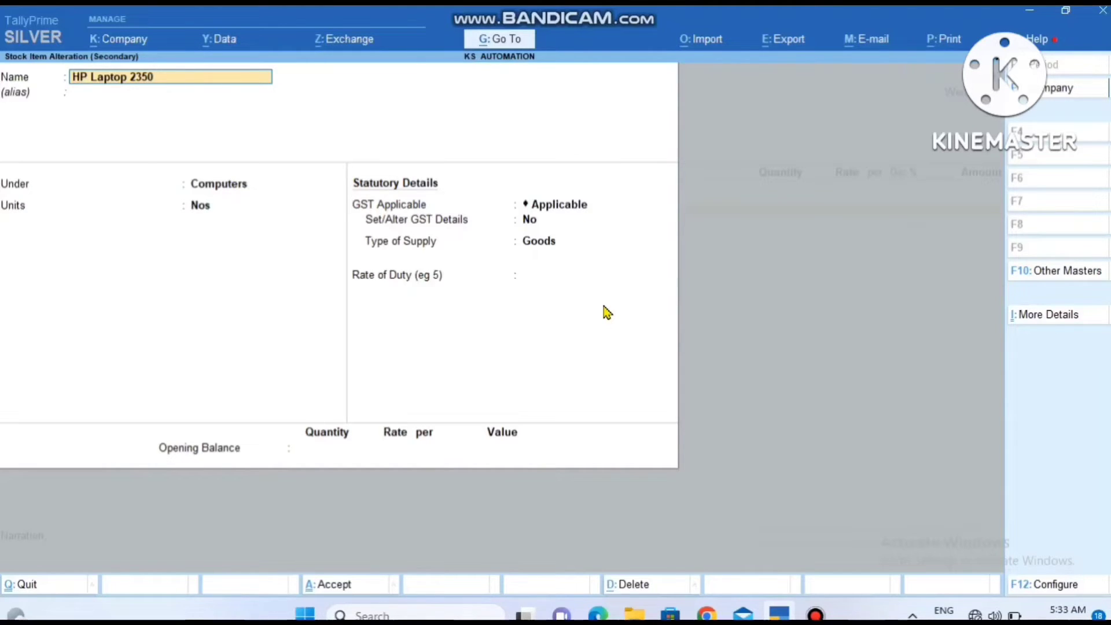
Open the item's Computers stock group for alteration, keep it under Primary with Set/Alter GST Details at No, and save it.
key(Return)
key(Return)
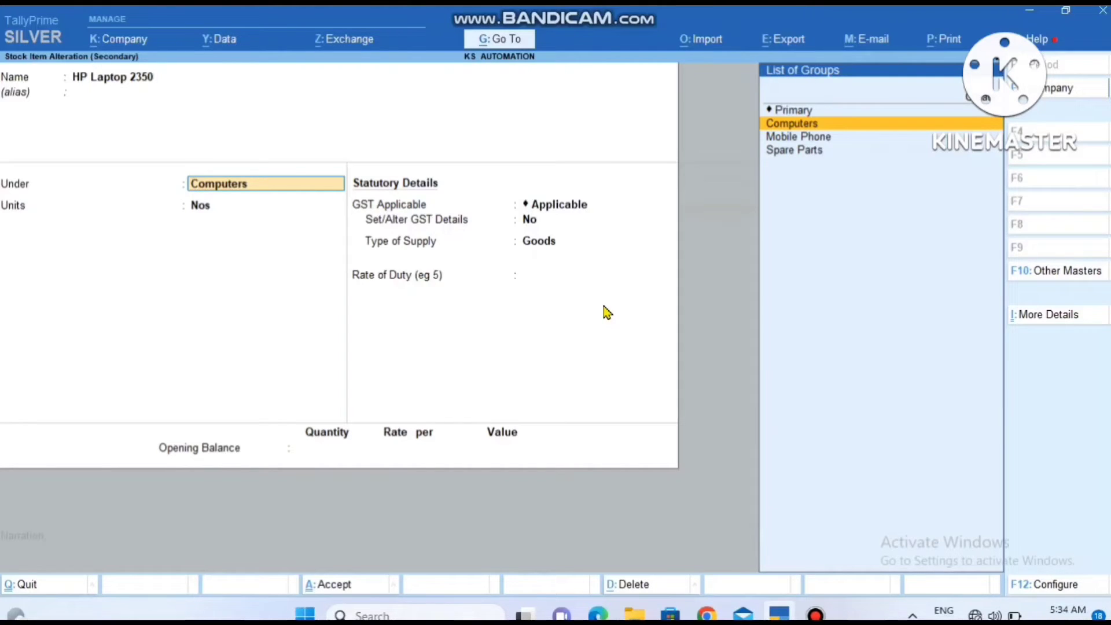
key(ctrl+Return)
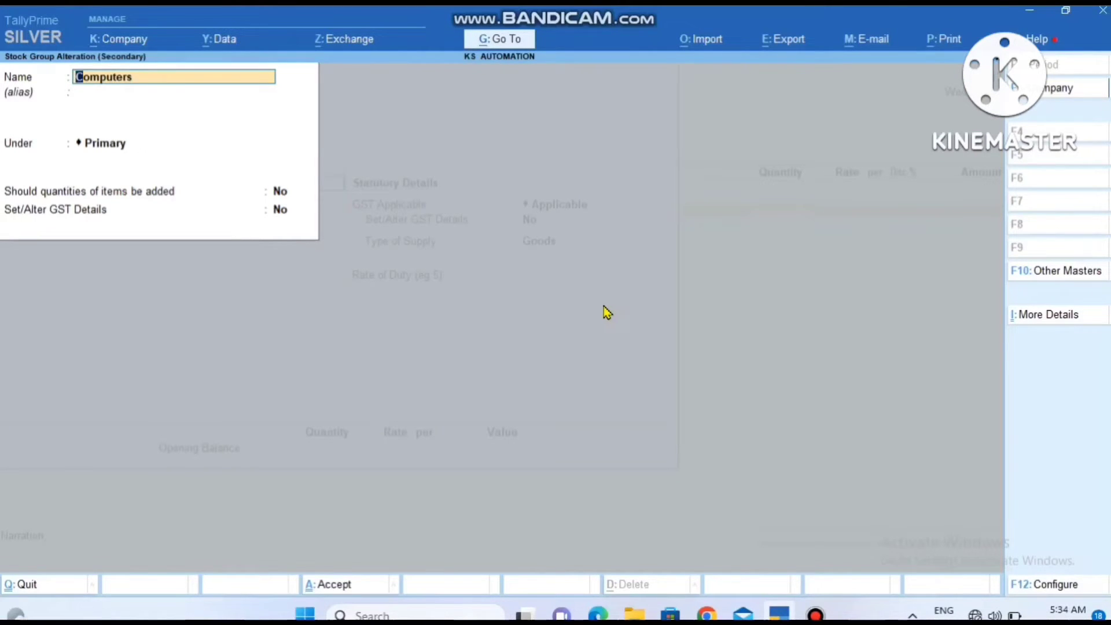
key(Return)
key(Return)
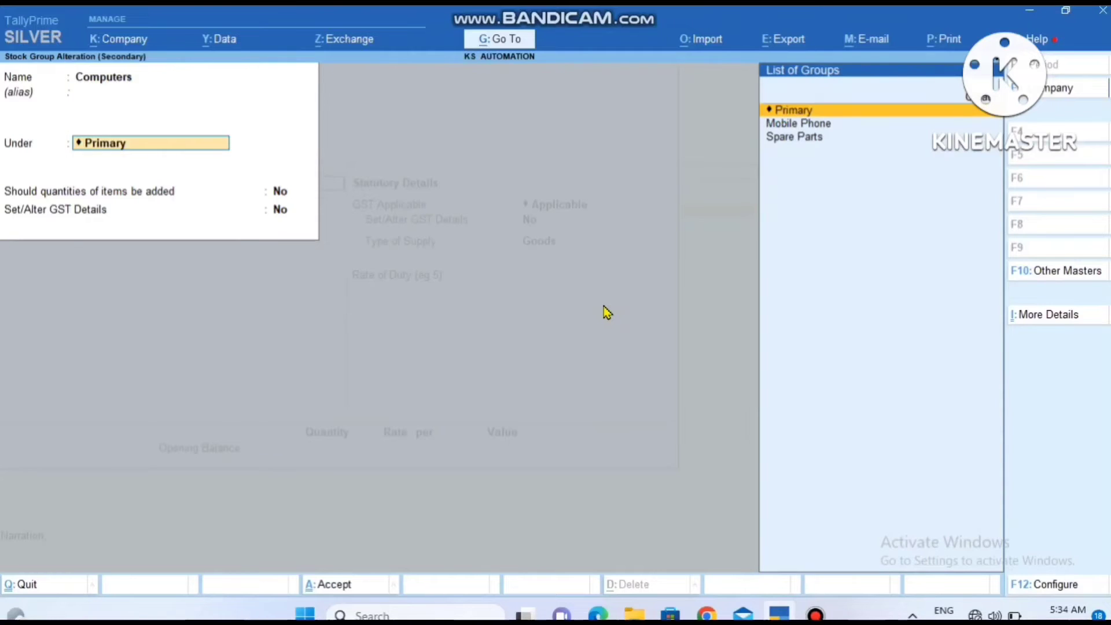
key(Return)
key(Return)
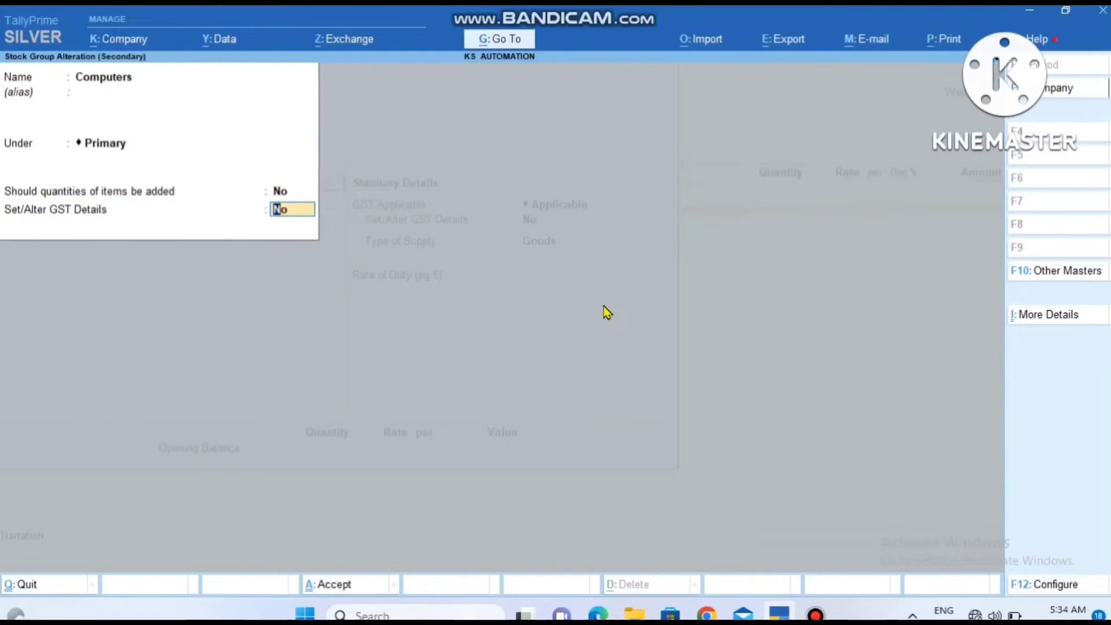
key(ctrl+a)
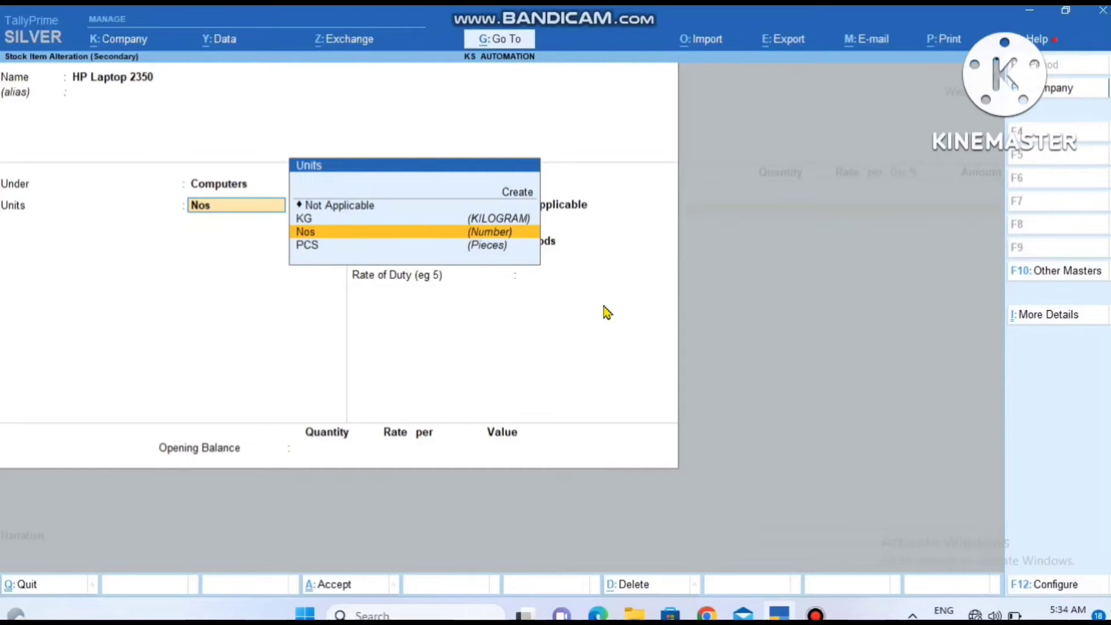
Keep Nos as the item's unit and GST as Applicable, and set Set/Alter GST Details to Yes.
key(Return)
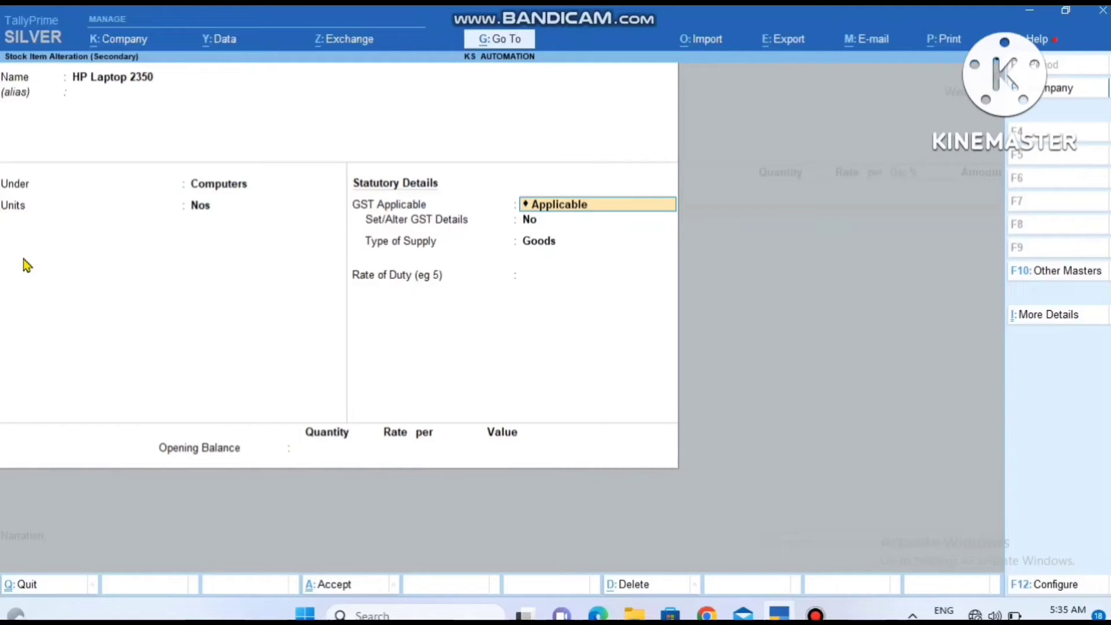
key(Return)
text(y)
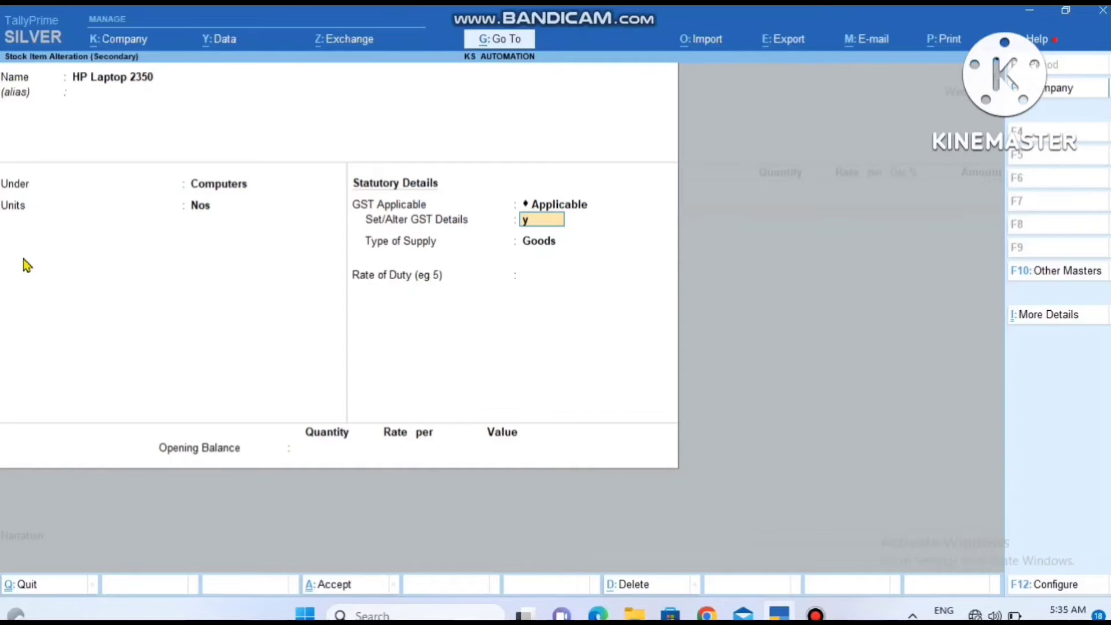
key(Return)
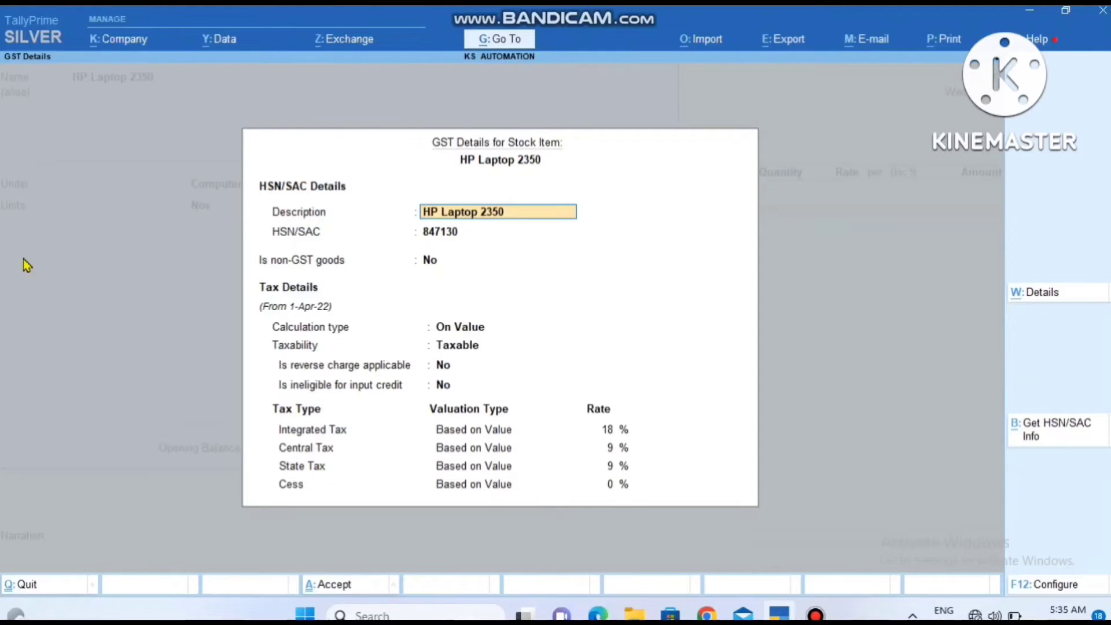
Accept the item's GST description HP Laptop 2350, HSN/SAC 847130, non-GST goods No, and calculation type On Value.
key(Return)
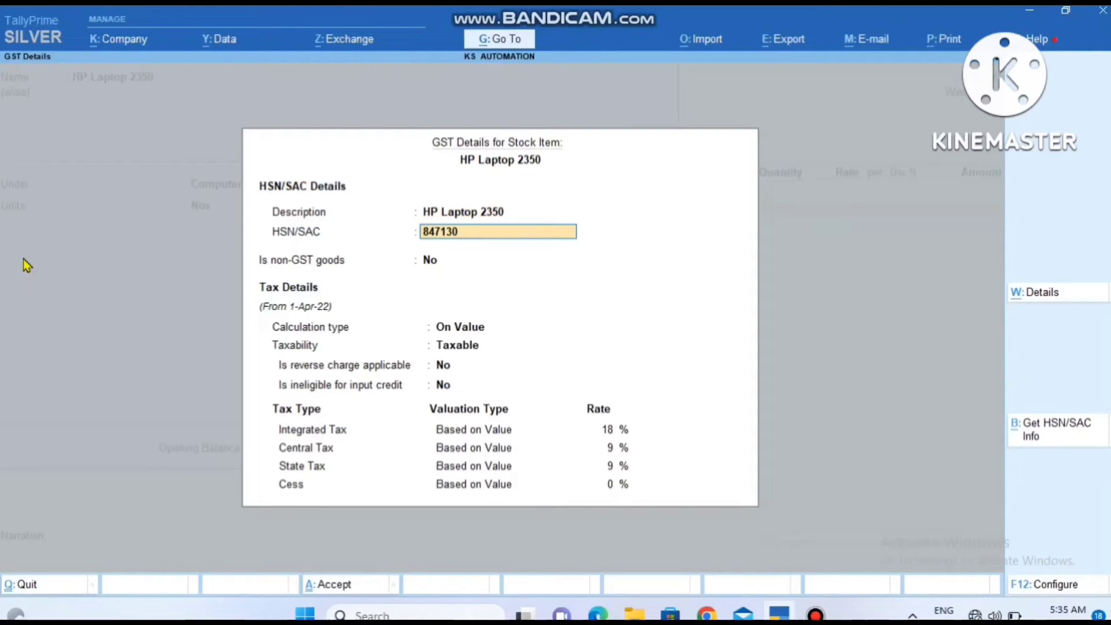
key(Return)
key(Return)
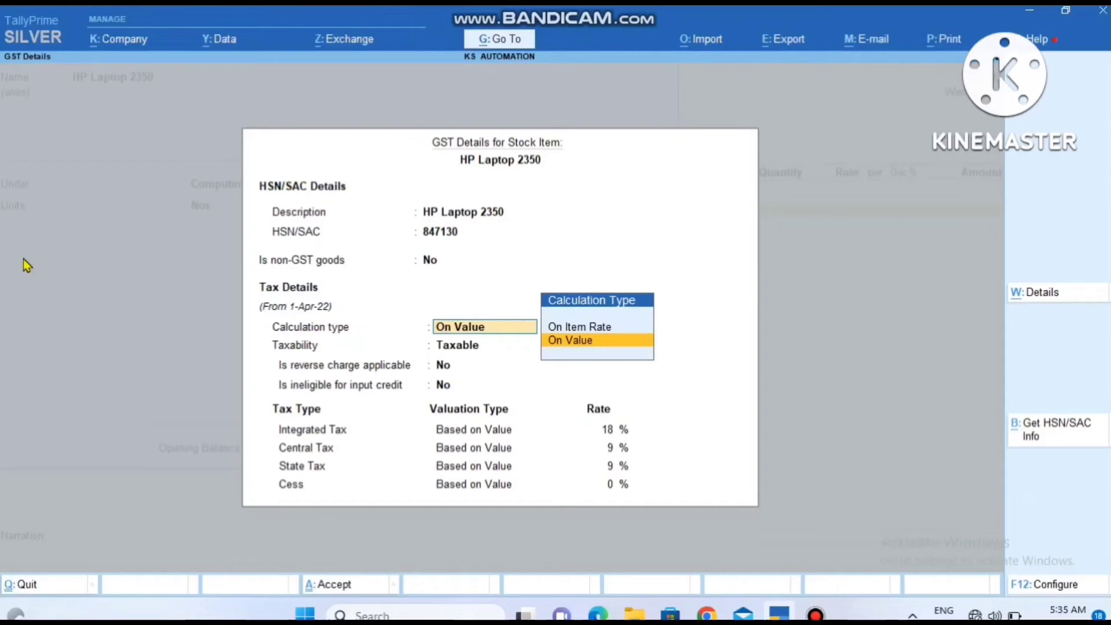
key(Return)
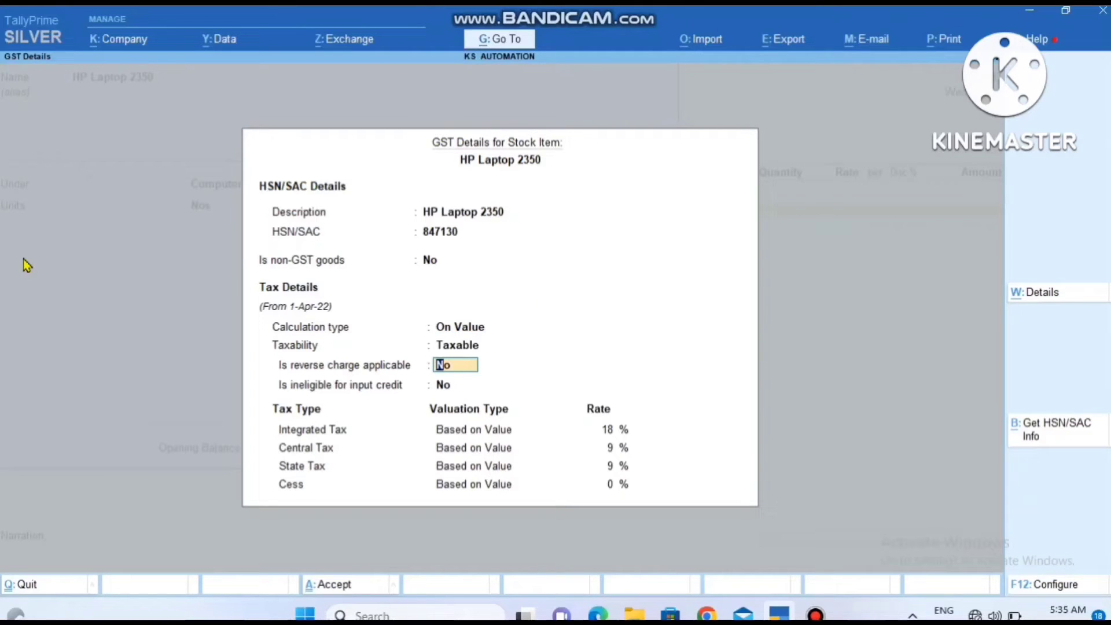
Try Exempt as the taxability of HP Laptop 2350.
key(BackSpace)
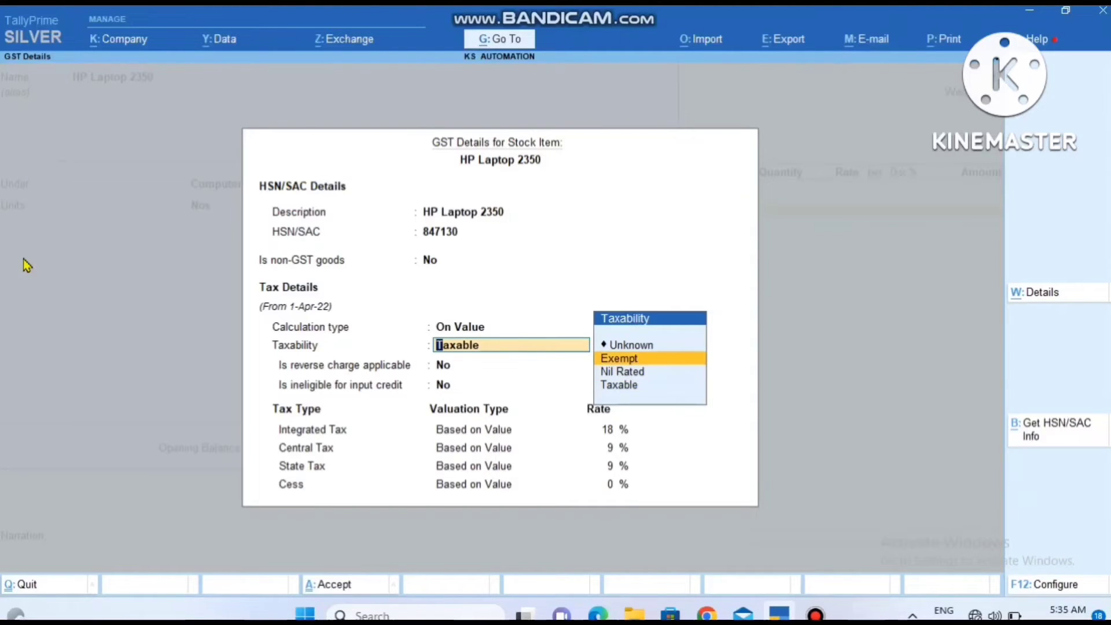
key(Return)
key(BackSpace)
key(BackSpace)
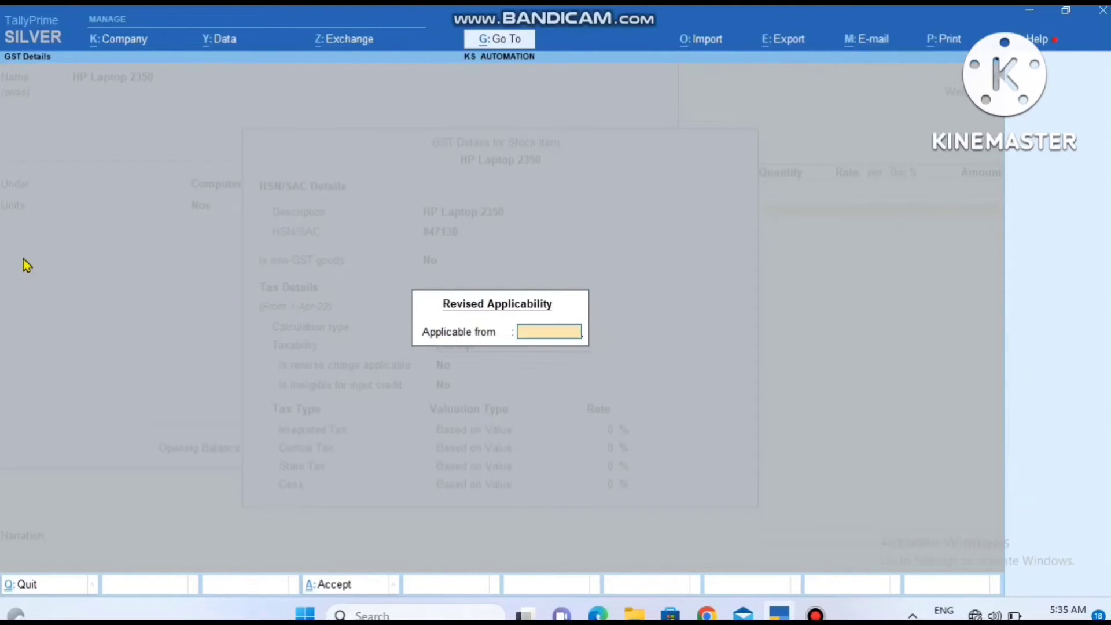
Set the taxability to Taxable with 18% integrated tax, keep reverse charge and input credit ineligibility at No, and save the Goods stock item.
key(Down)
key(Down)
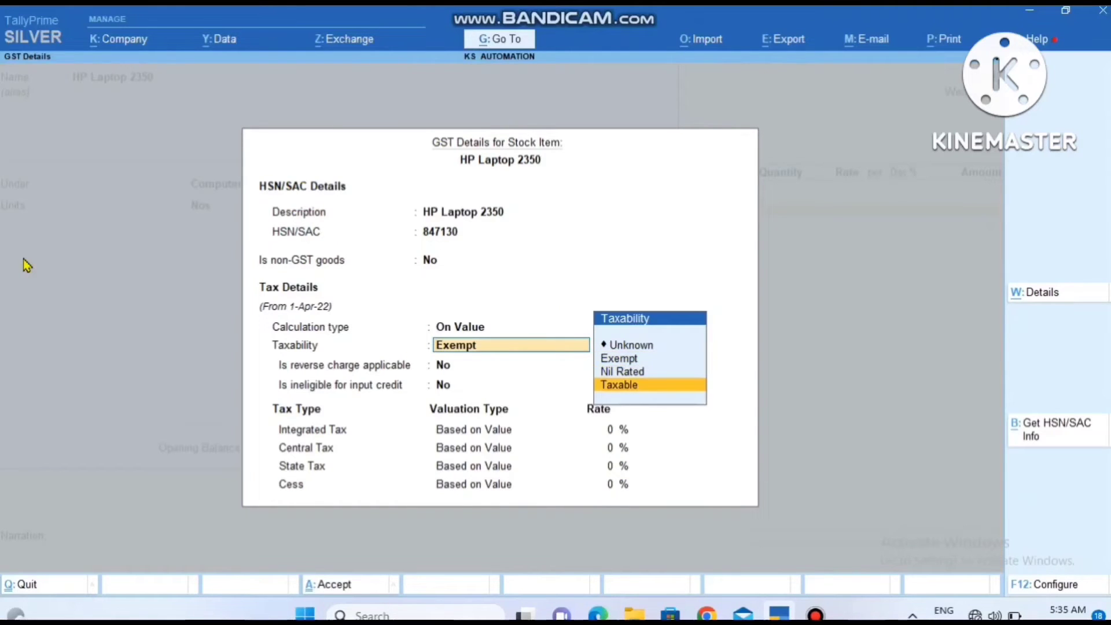
key(Return)
key(Return)
key(Return)
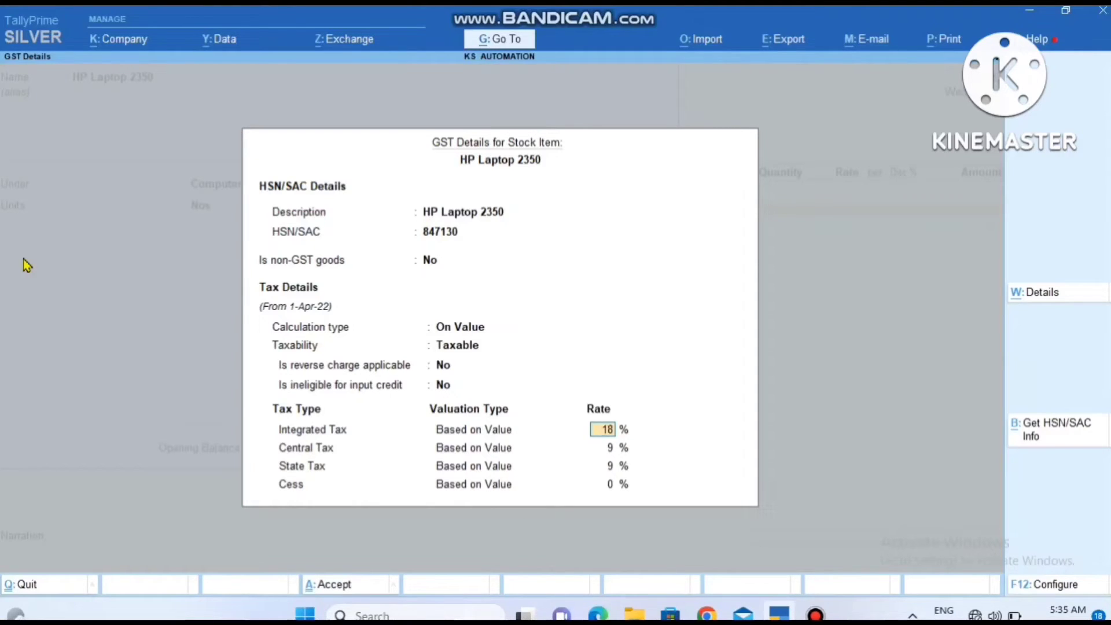
key(ctrl)
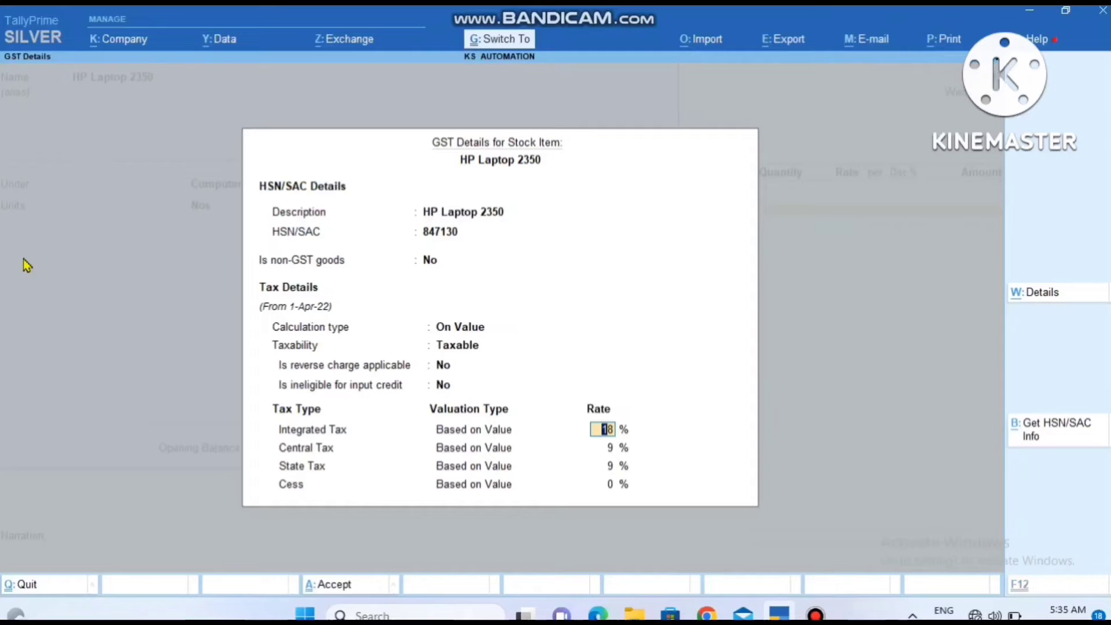
key(ctrl+a)
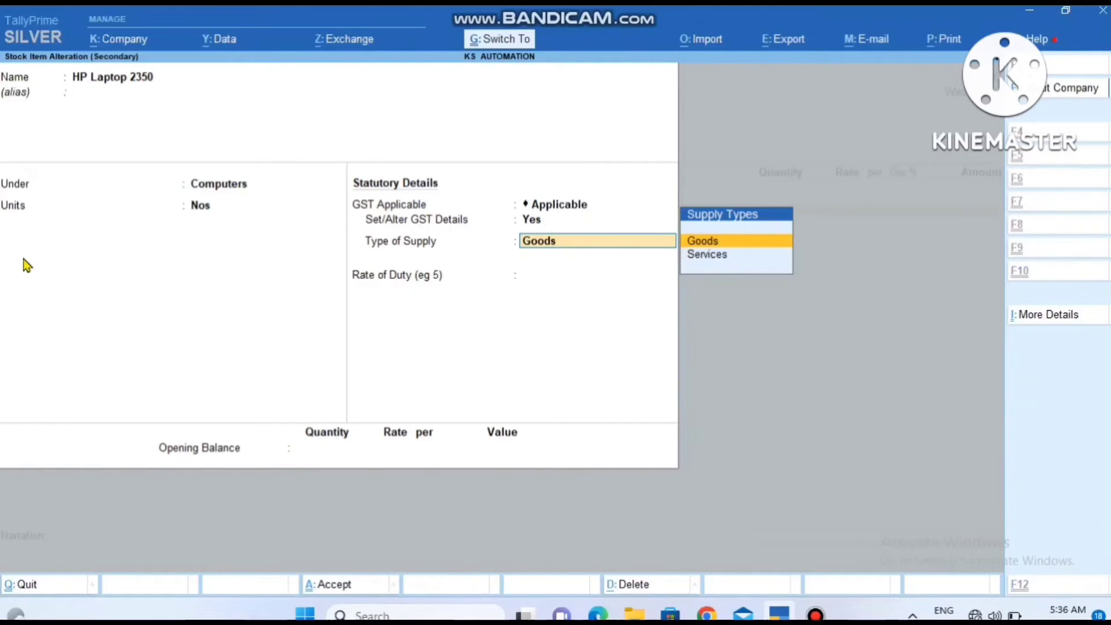
key(ctrl+a)
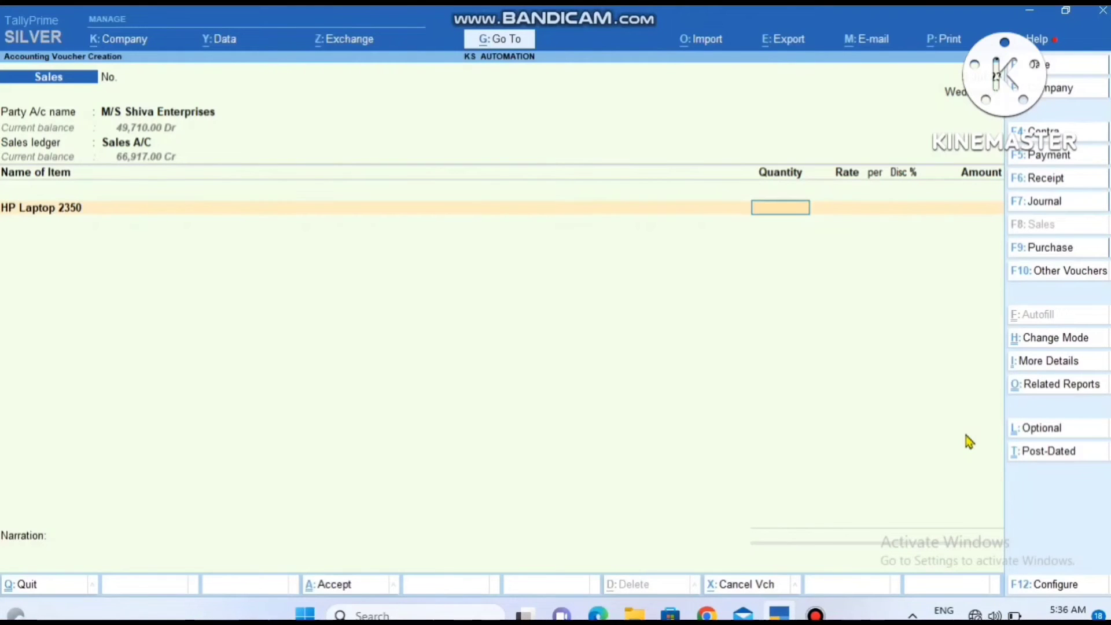
Enter 2 Nos of HP Laptop 2350 at a rate of 55,000 with no discount, and end the item list.
text(2)
key(Return)
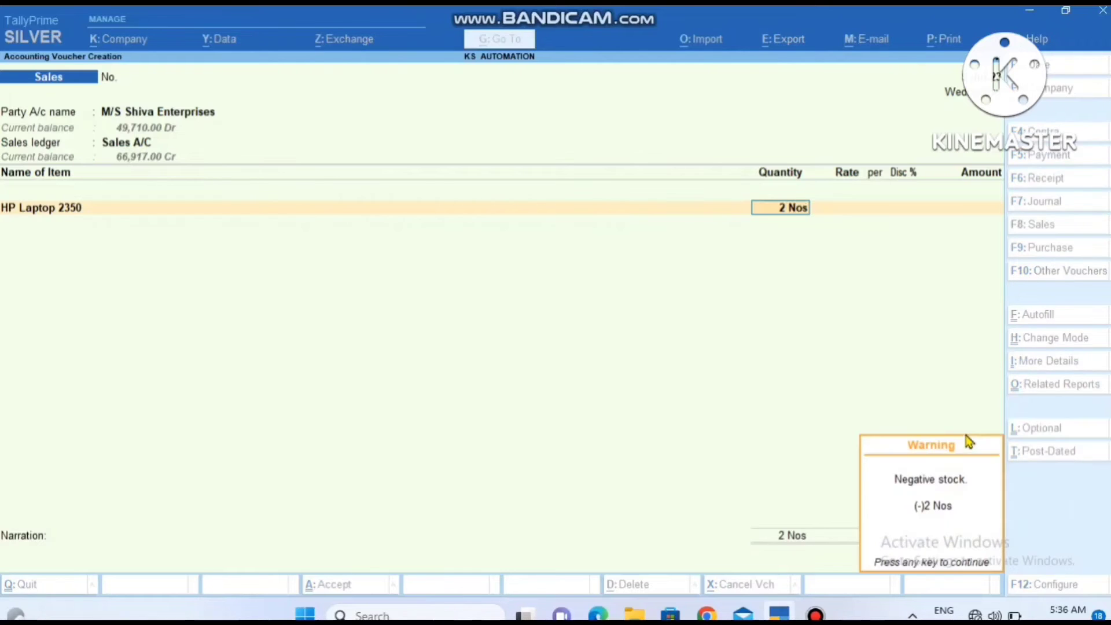
key(Return)
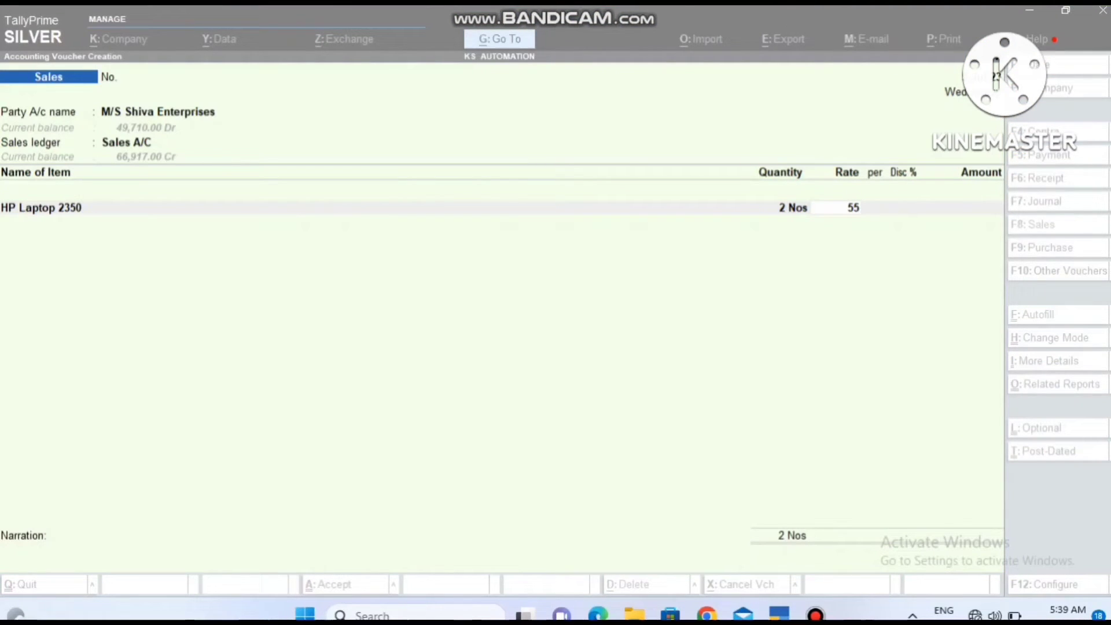
click(1074, 511)
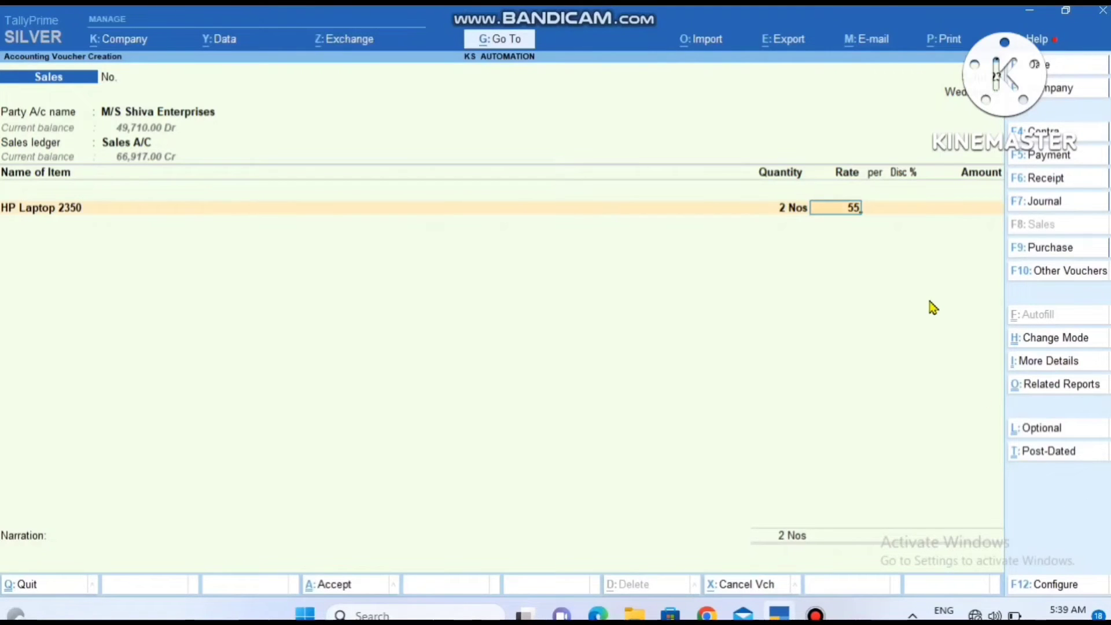
text(55000)
key(Return)
key(Return)
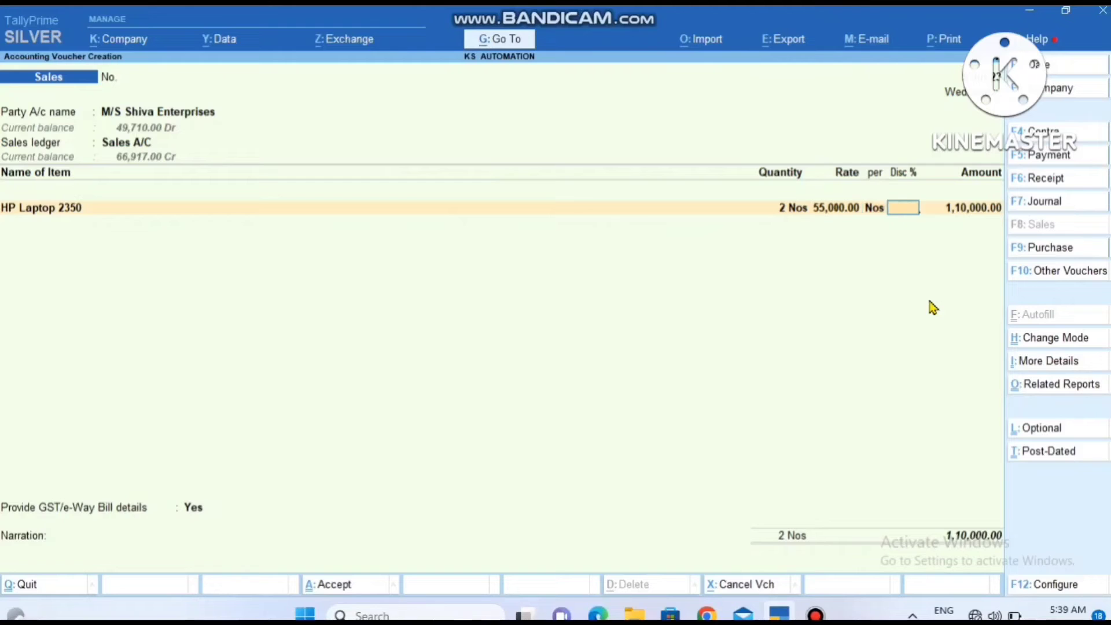
key(Return)
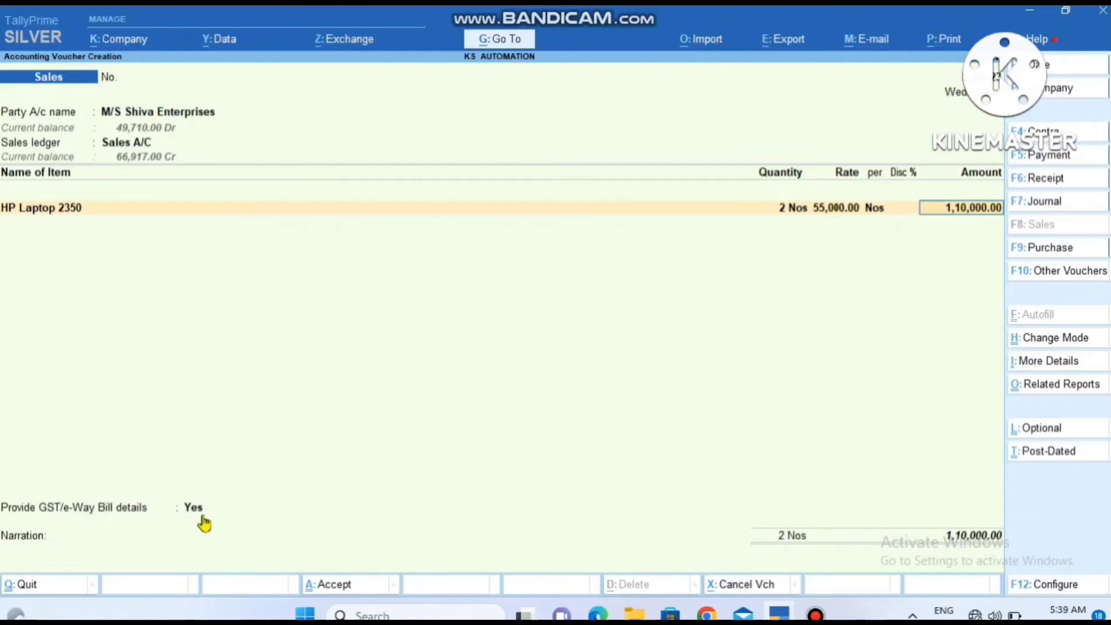
key(Return)
key(Return)
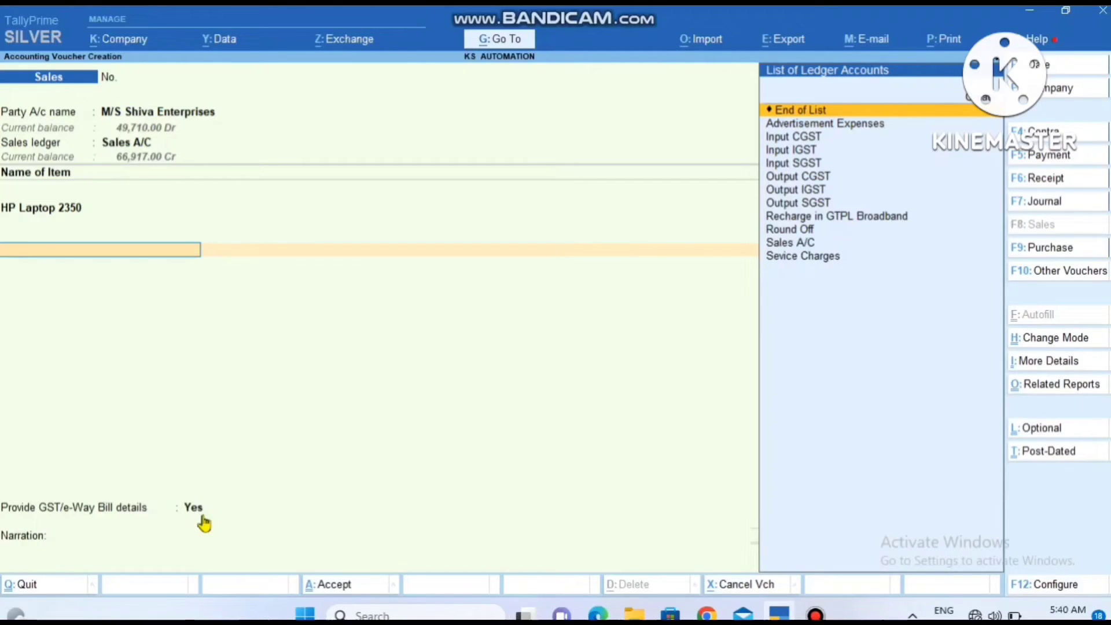
Add the Output CGST ledger beneath the HP Laptop 2350 item in the sales invoice.
key(Down)
key(Down)
key(Down)
key(Down)
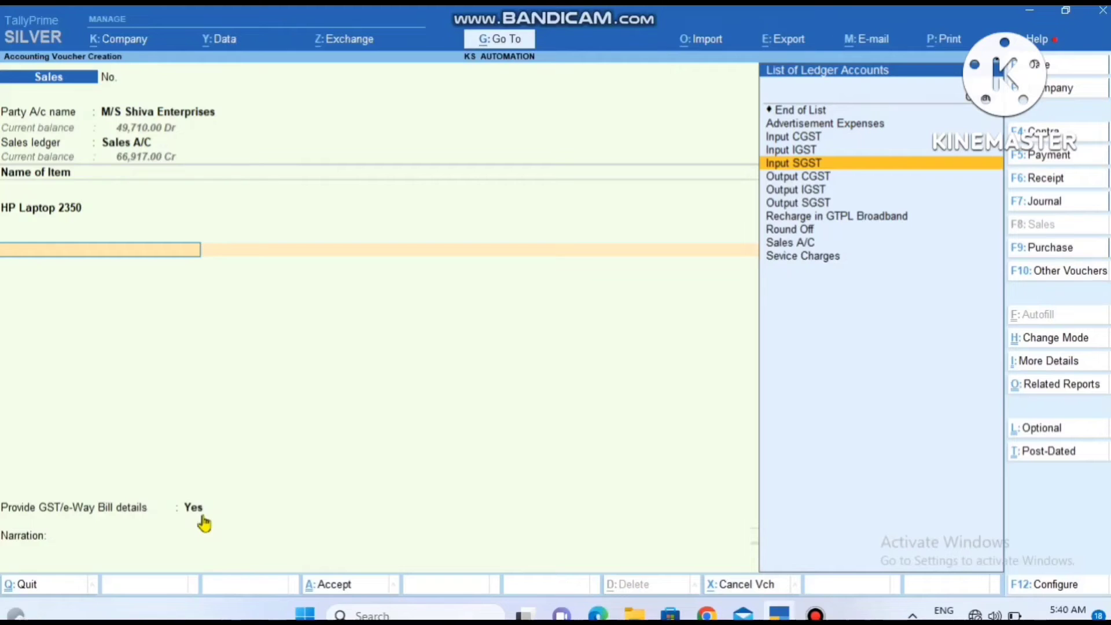
key(Up)
key(Up)
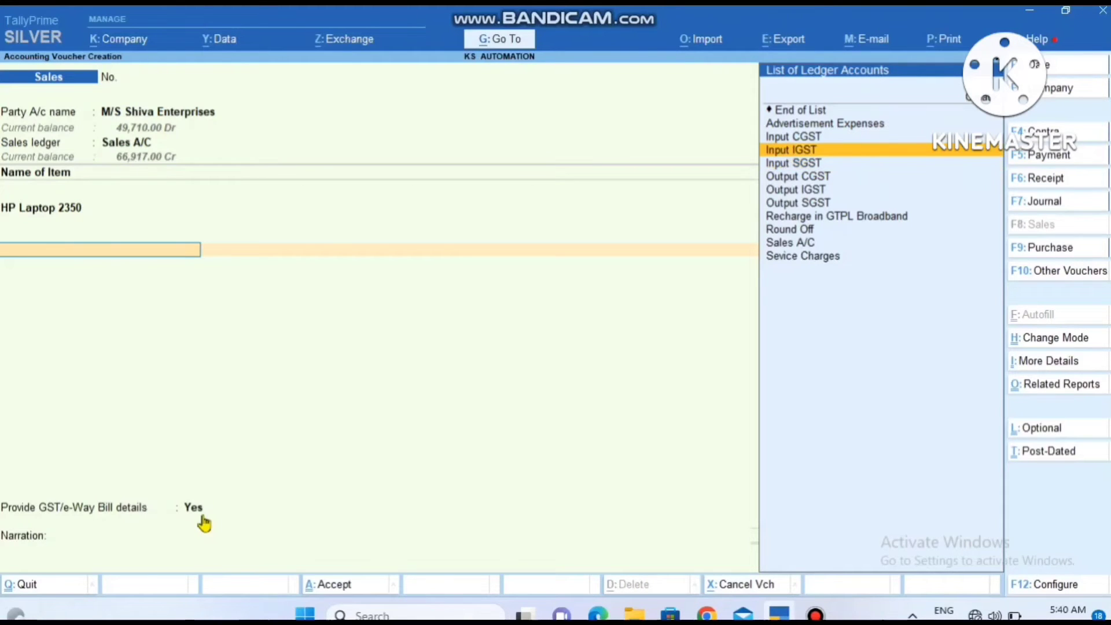
key(Down)
key(Down)
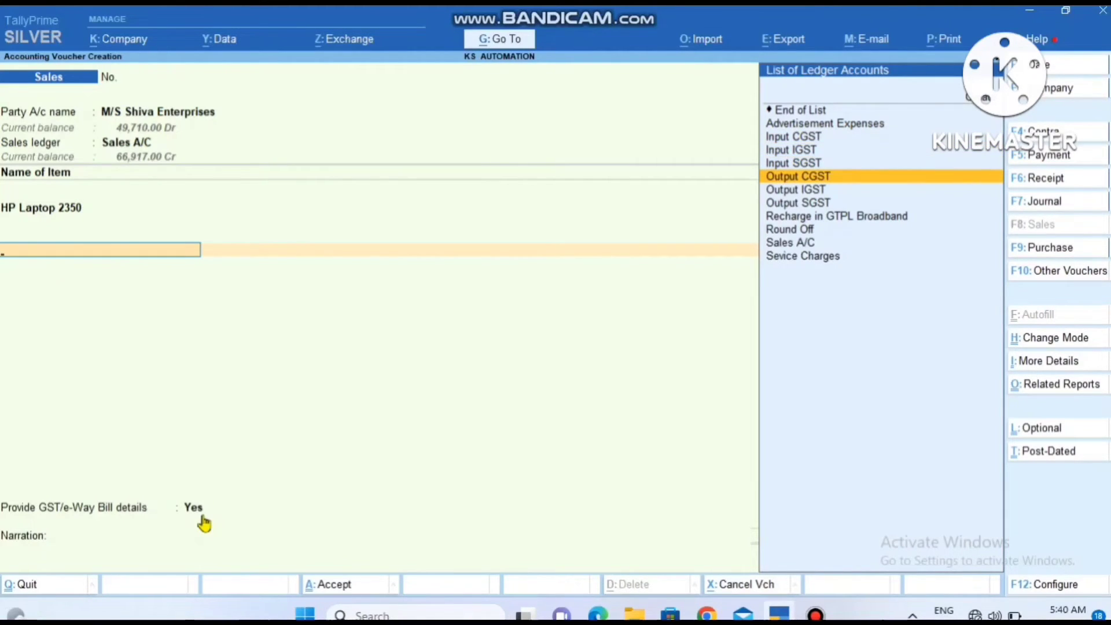
key(Return)
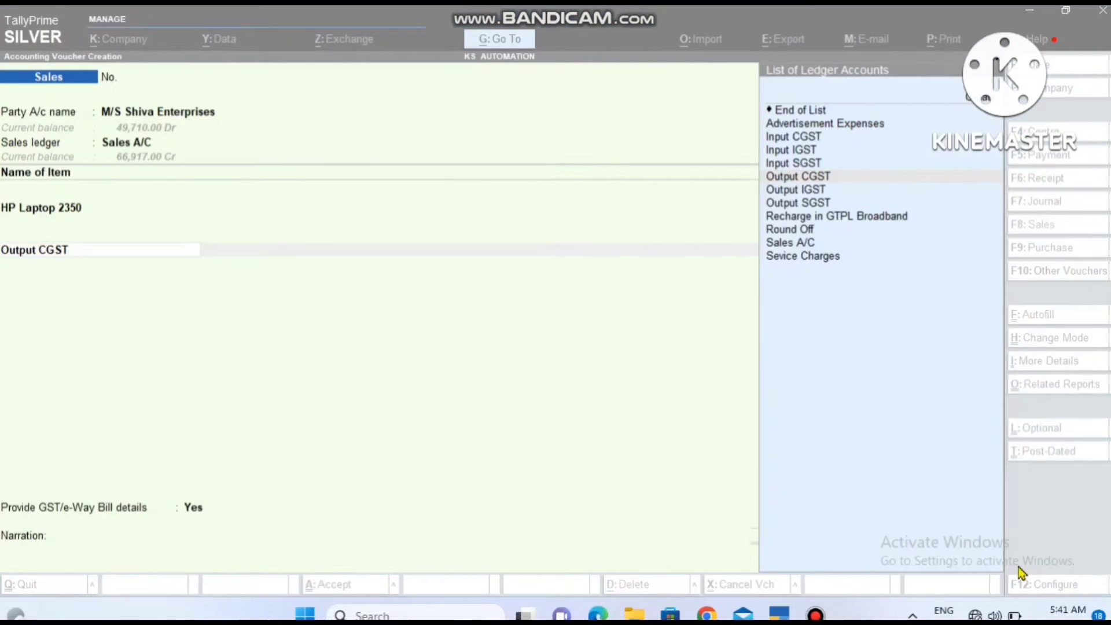
click(1018, 566)
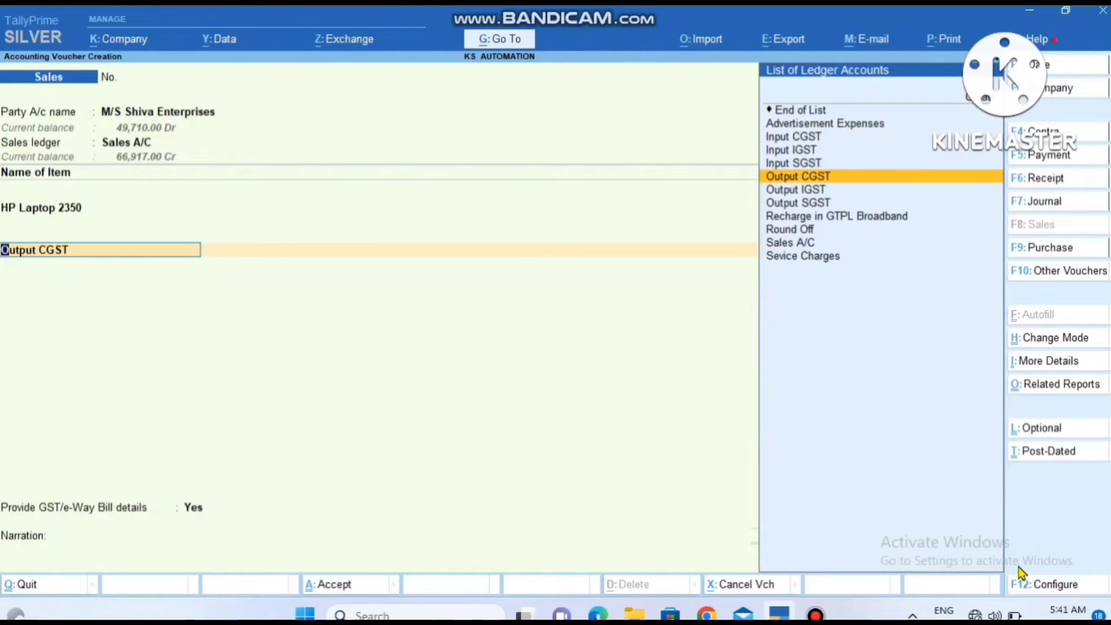
Open the Output CGST ledger for alteration and keep Duties & Taxes, GST, Central Tax and 0% calculation.
key(ctrl)
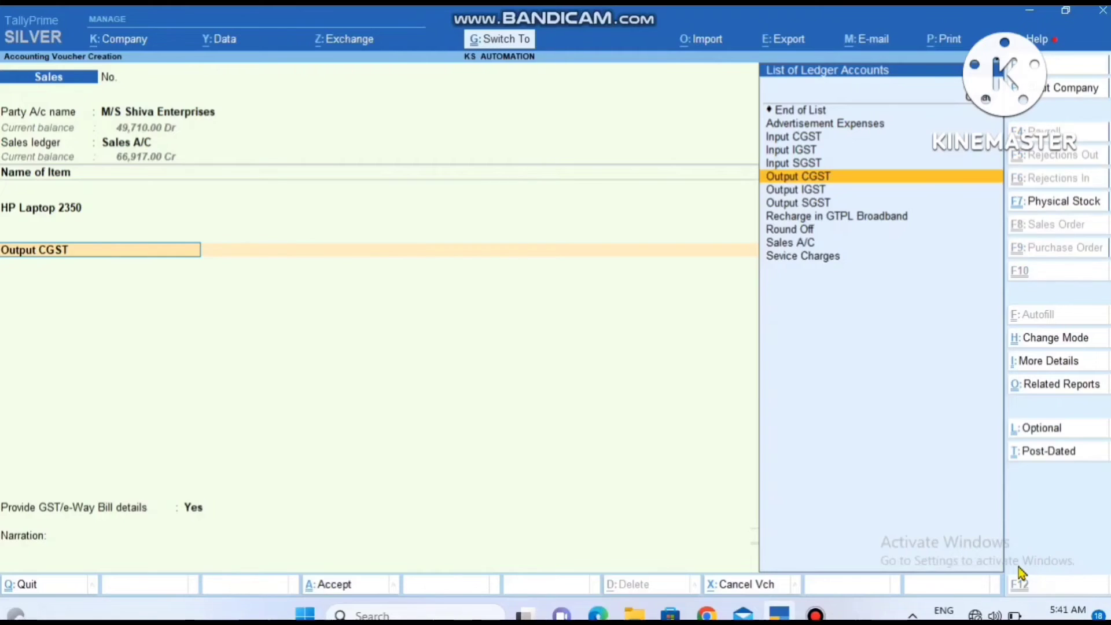
key(ctrl+Return)
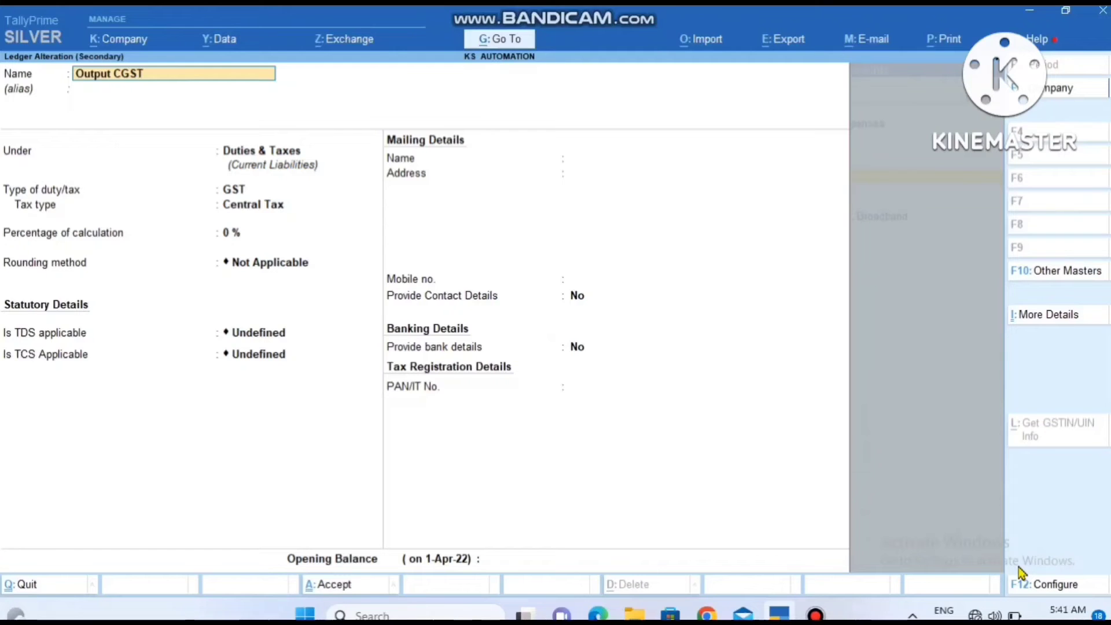
key(Return)
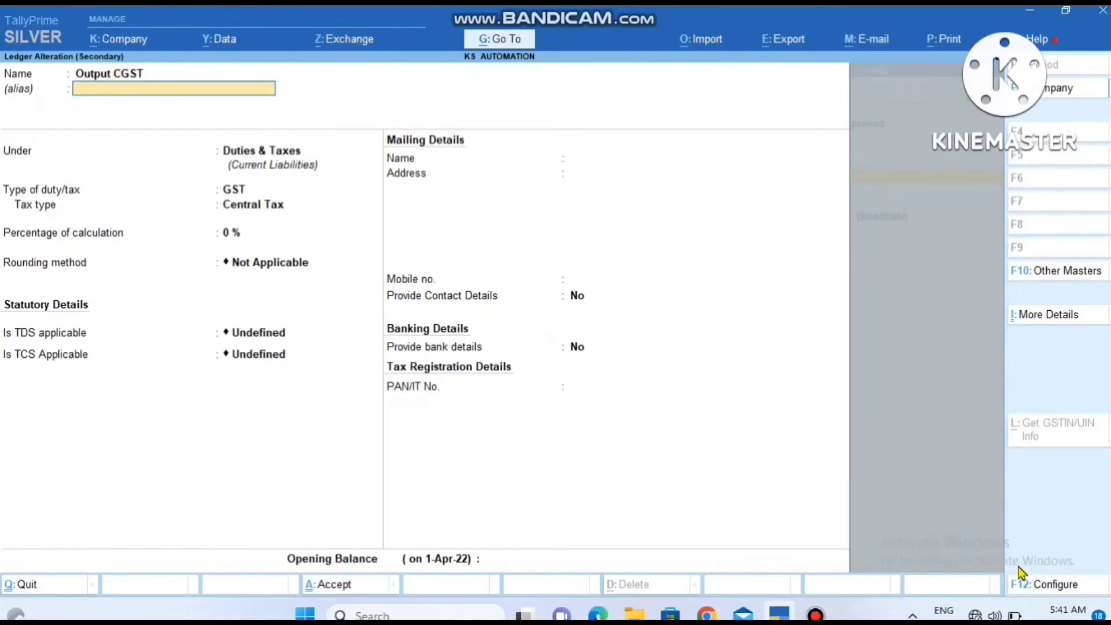
key(Return)
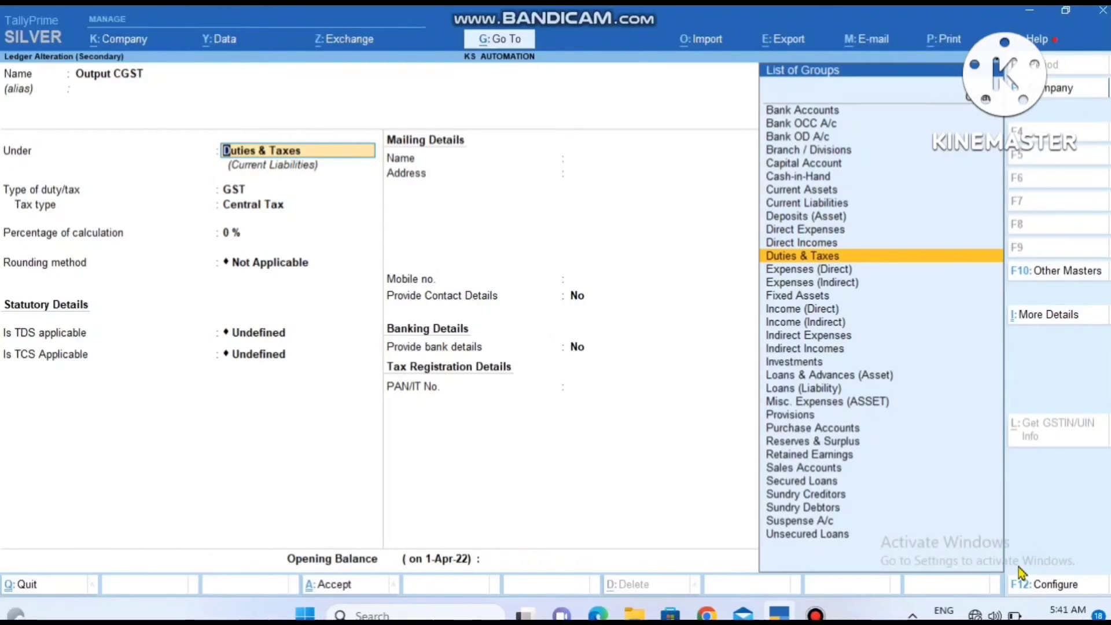
key(Return)
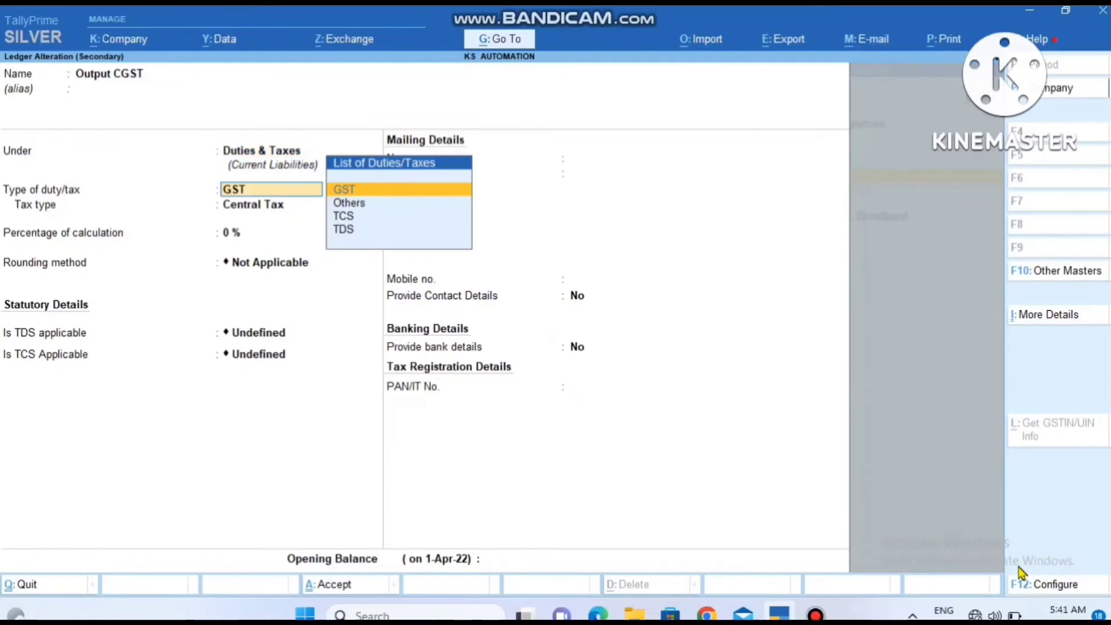
key(Return)
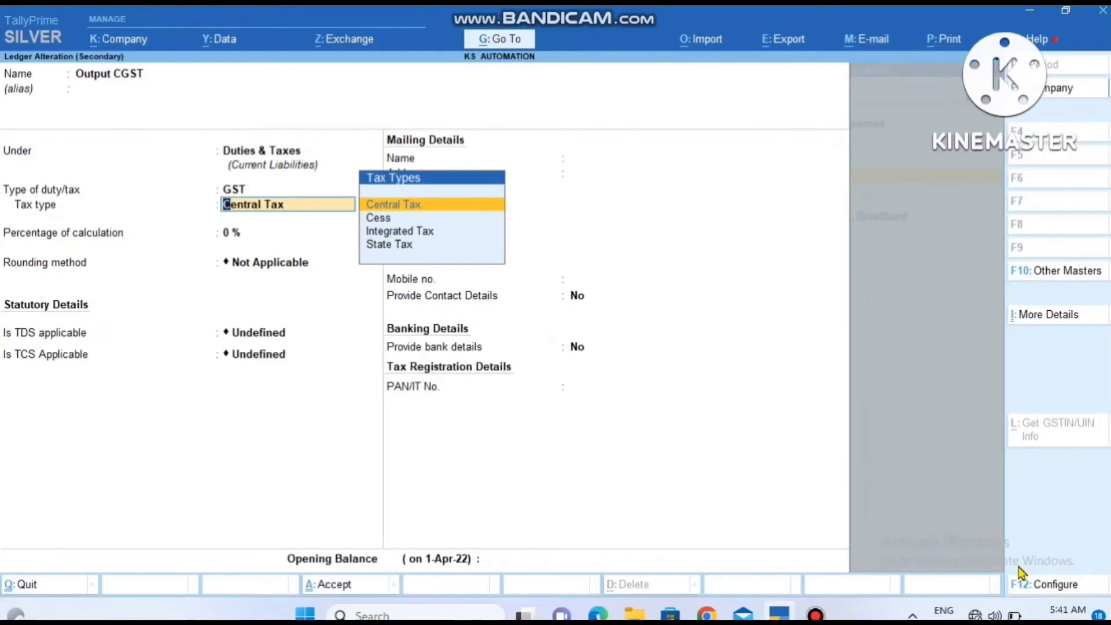
key(Return)
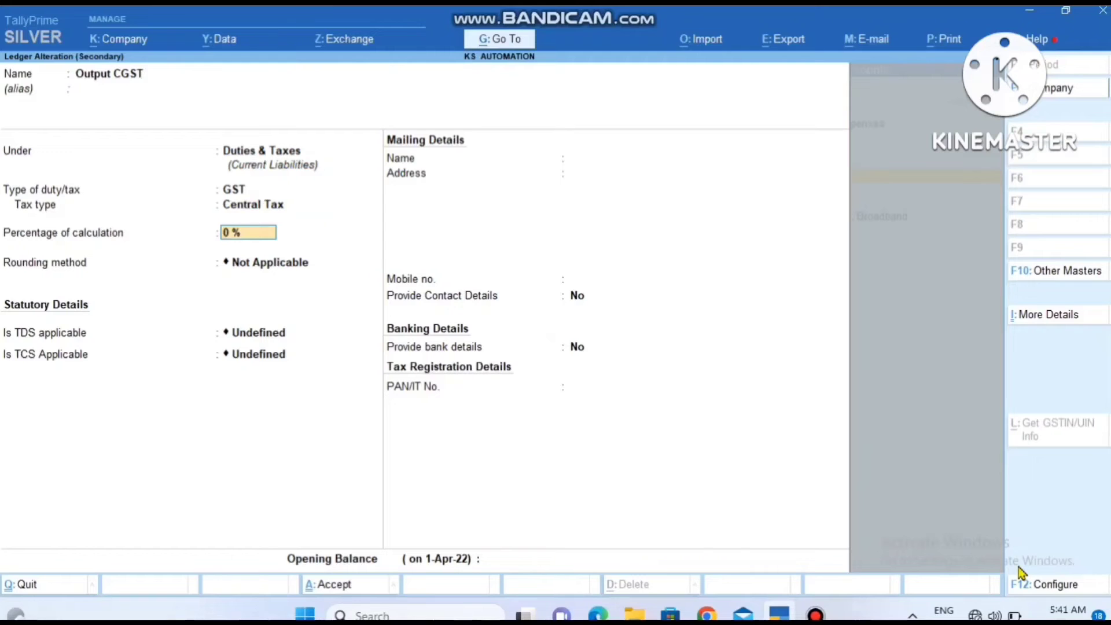
key(Return)
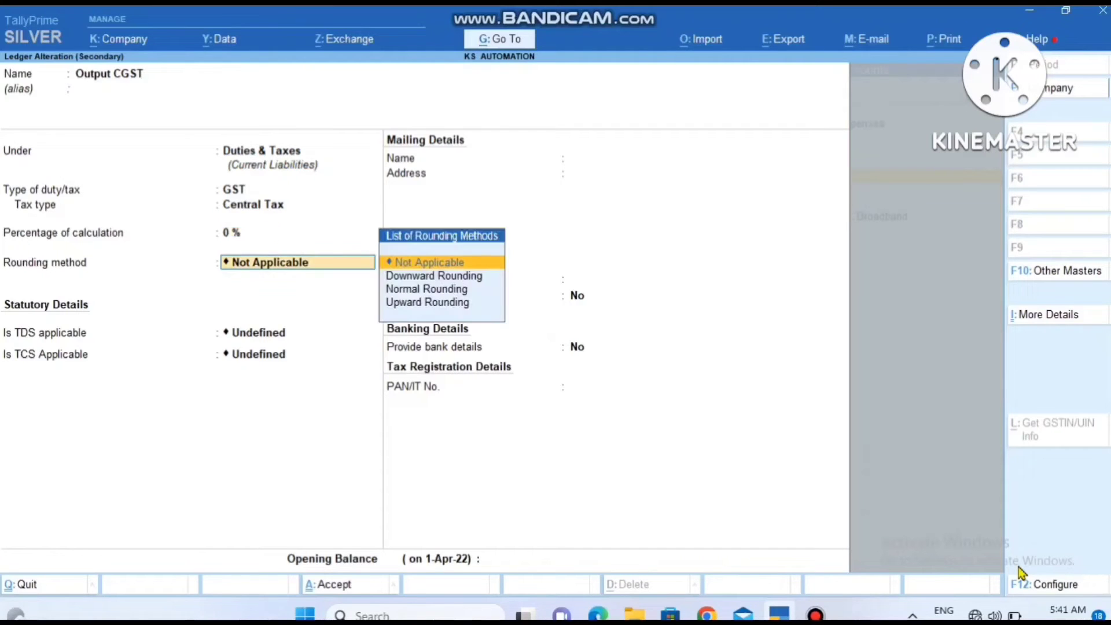
Set the Output CGST ledger's rounding method to Normal Rounding with a rounding limit of 1, and save the ledger.
key(Down)
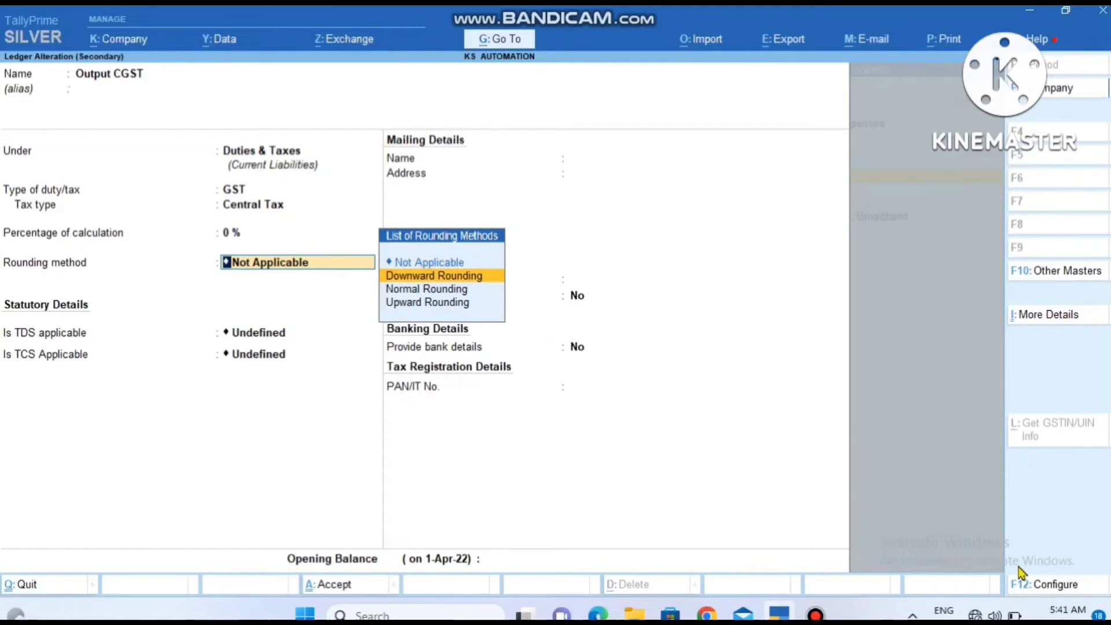
key(Down)
key(Down)
key(Up)
key(Return)
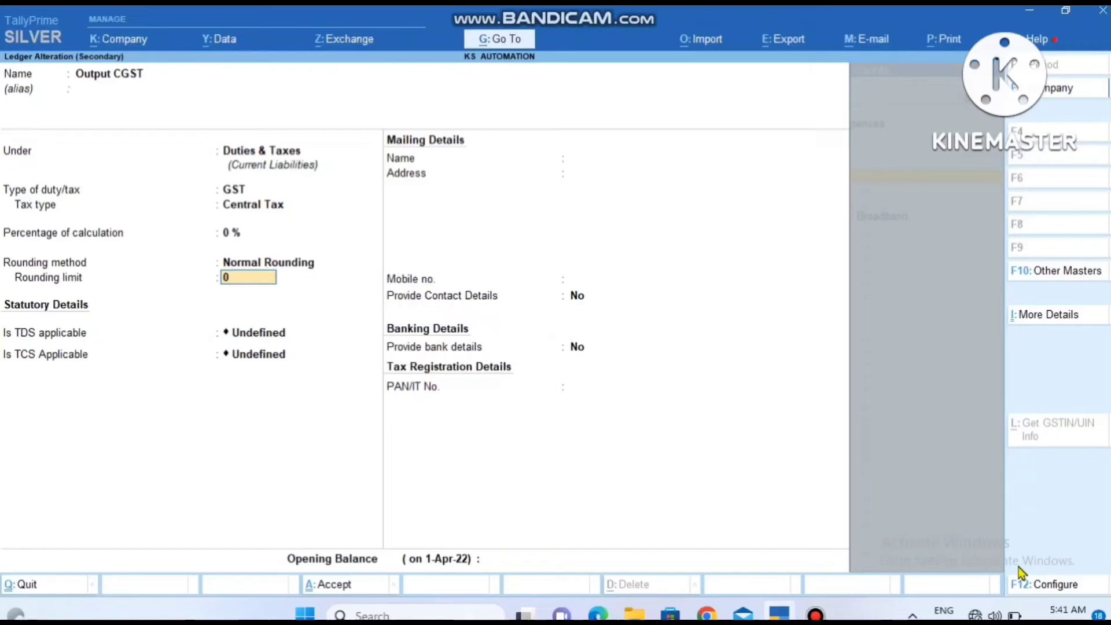
text(1)
key(Return)
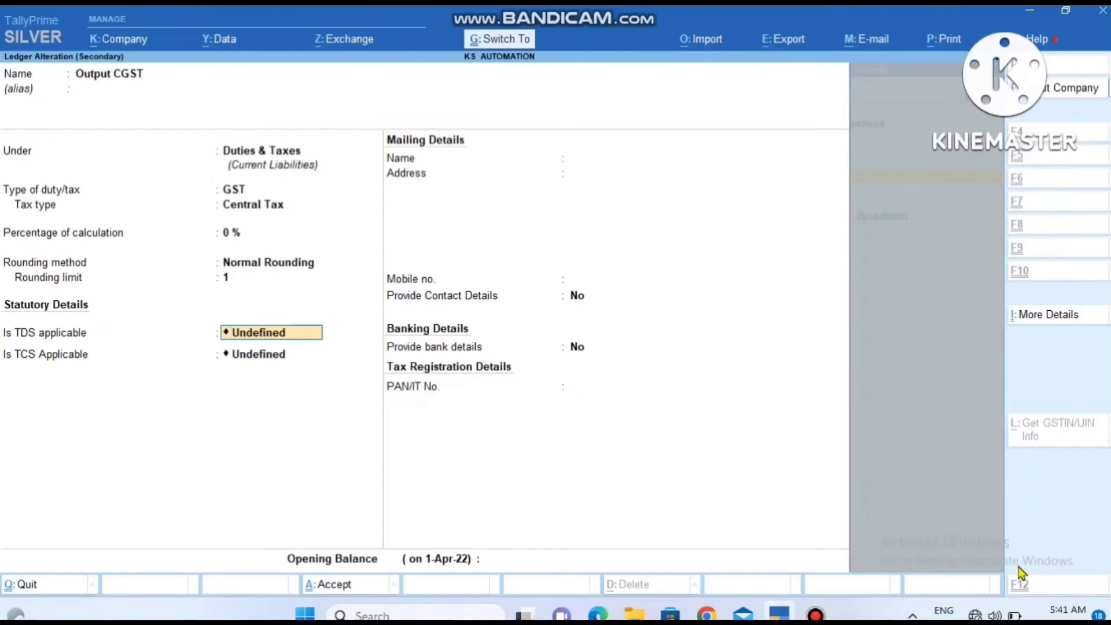
key(ctrl+a)
key(Return)
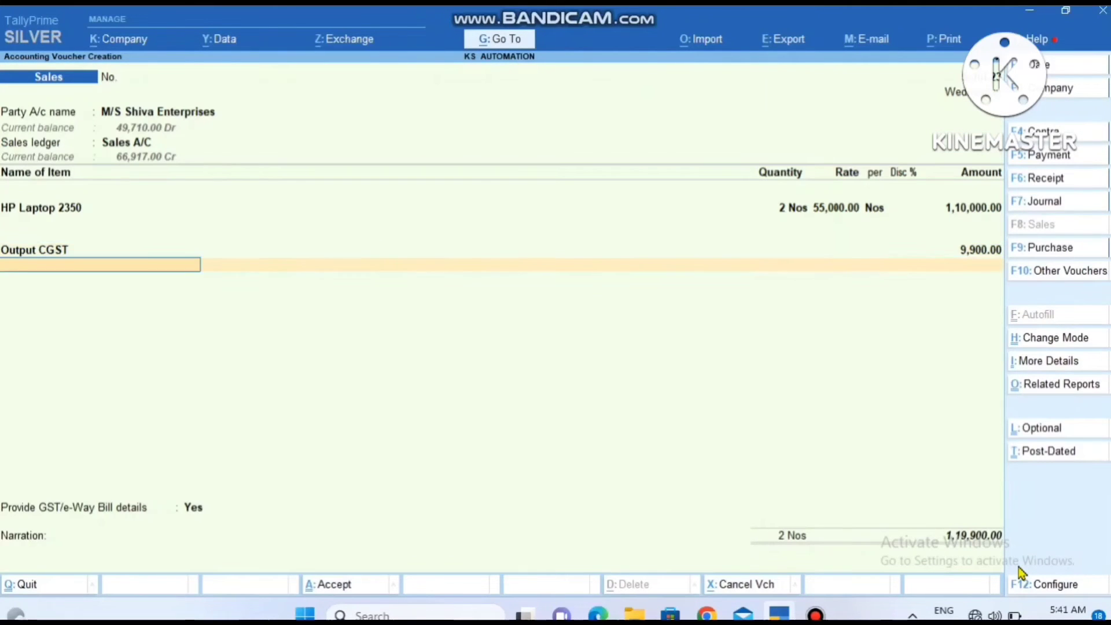
Add the Output SGST ledger below Output CGST with its calculated amount, and end the ledger list.
text(Ou)
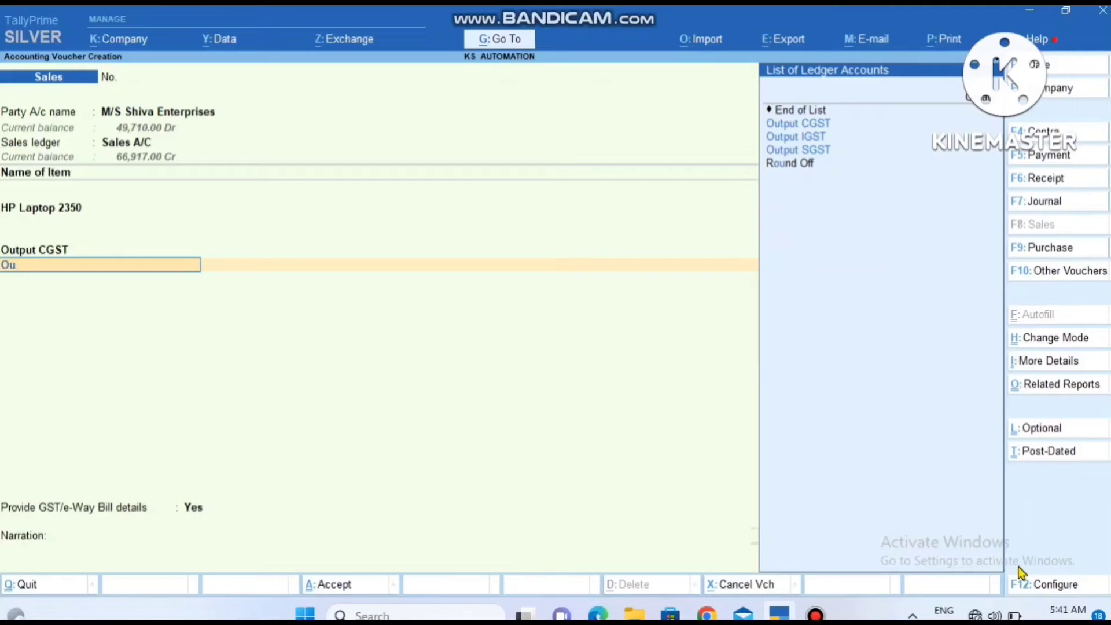
key(Down)
key(Down)
key(Down)
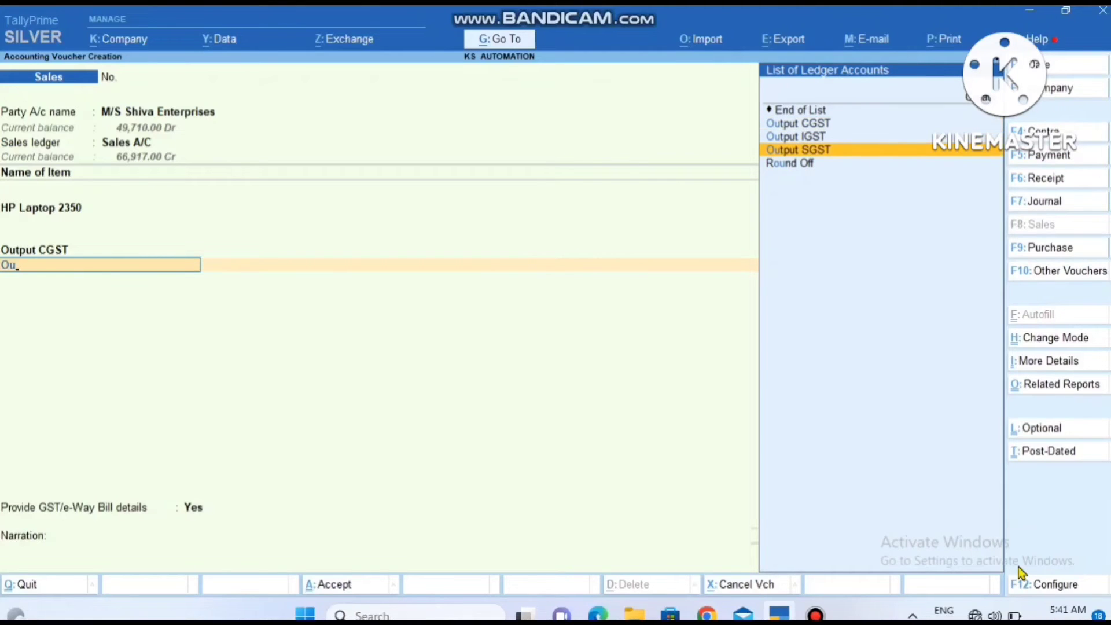
key(Return)
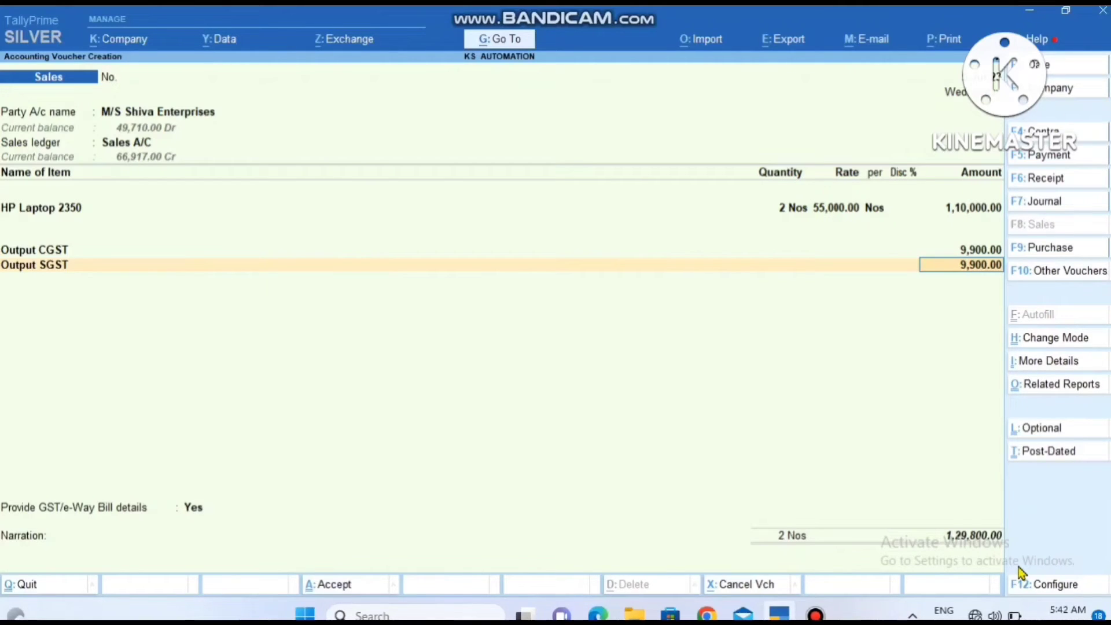
key(Return)
key(Return)
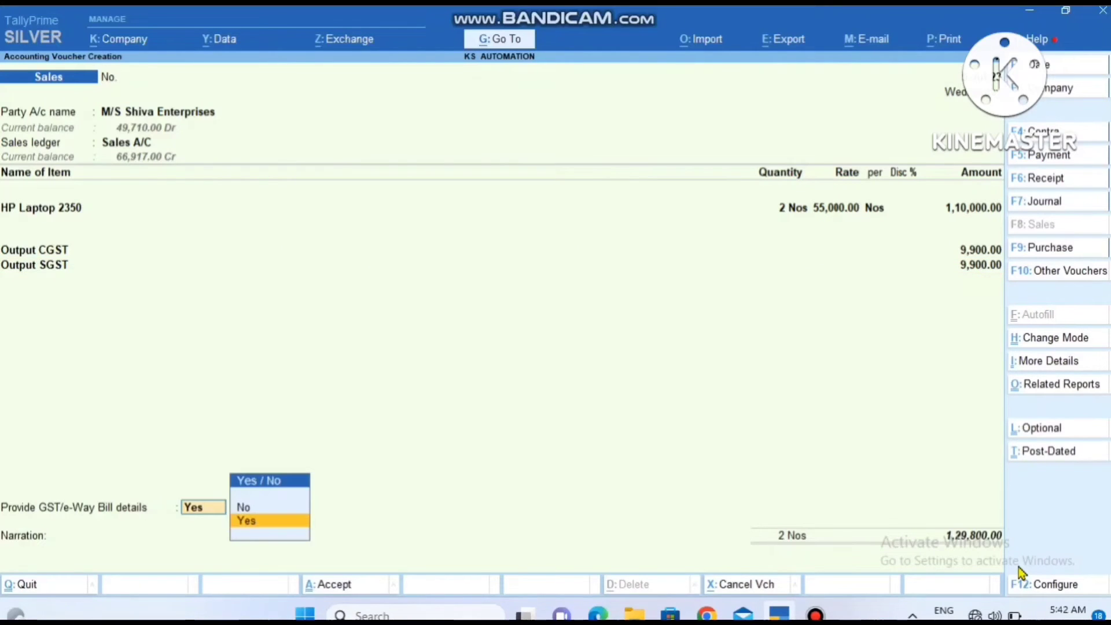
Choose Yes for providing GST/e-Way Bill details and open the e-Way Bill Sub Type for selection.
key(Return)
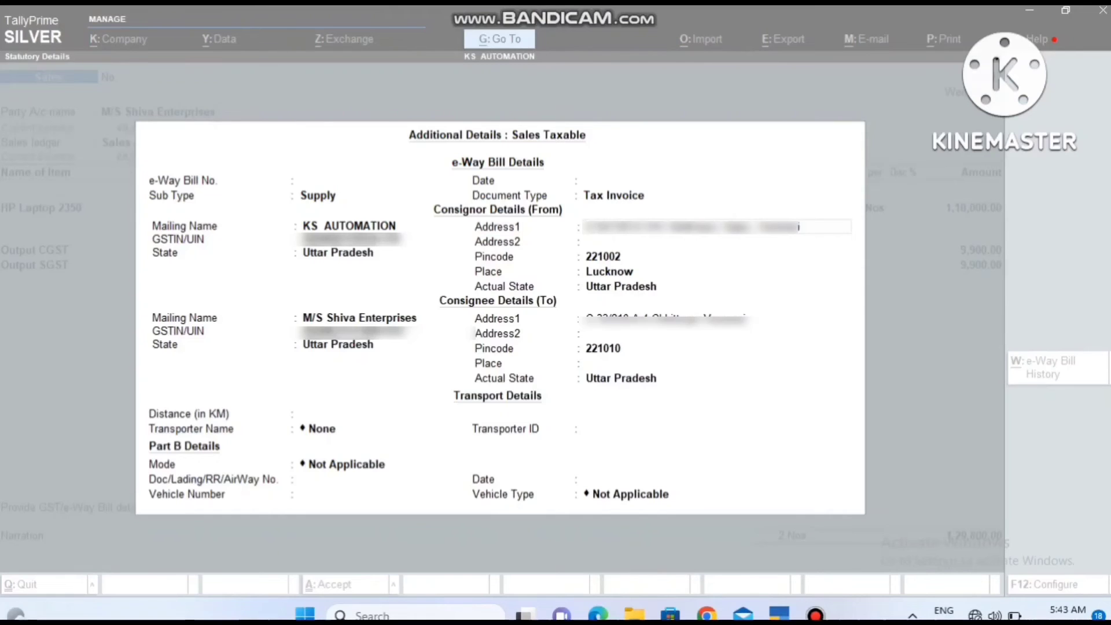
click(1040, 455)
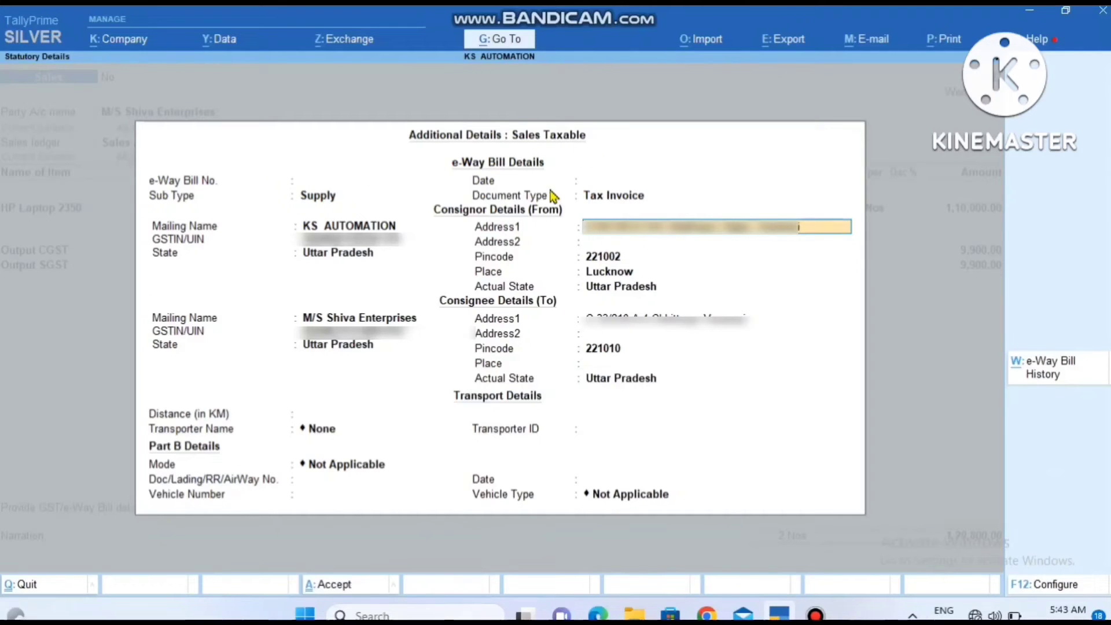
click(316, 200)
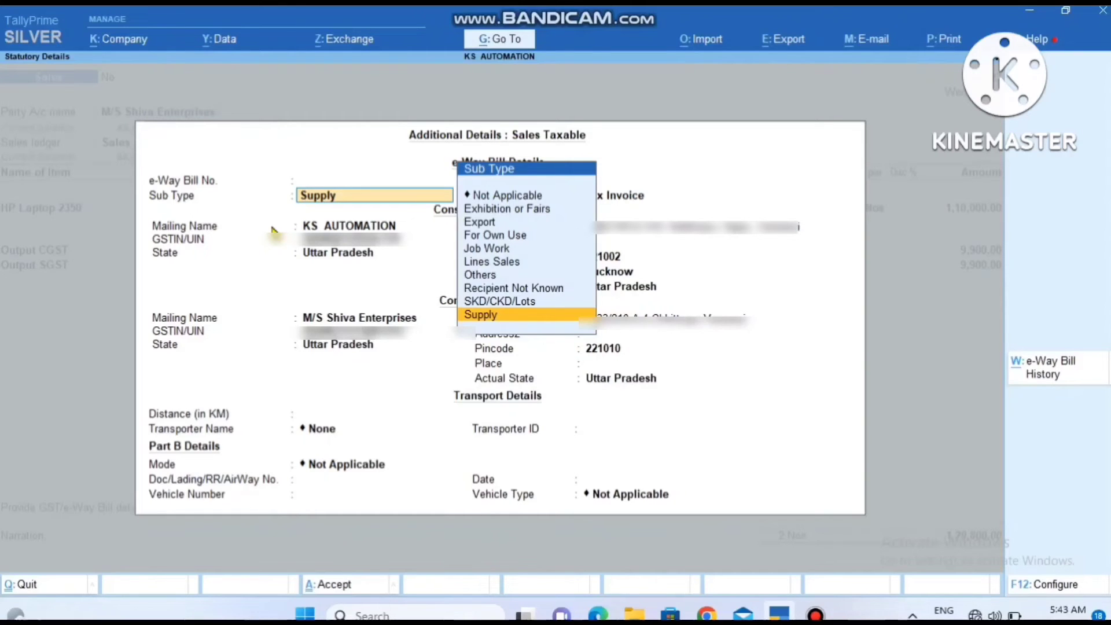
Examine the available e-Way Bill sub types, such as Export, Job Work and Lines Sales, and keep Supply.
key(Up)
key(Up)
key(Up)
key(Up)
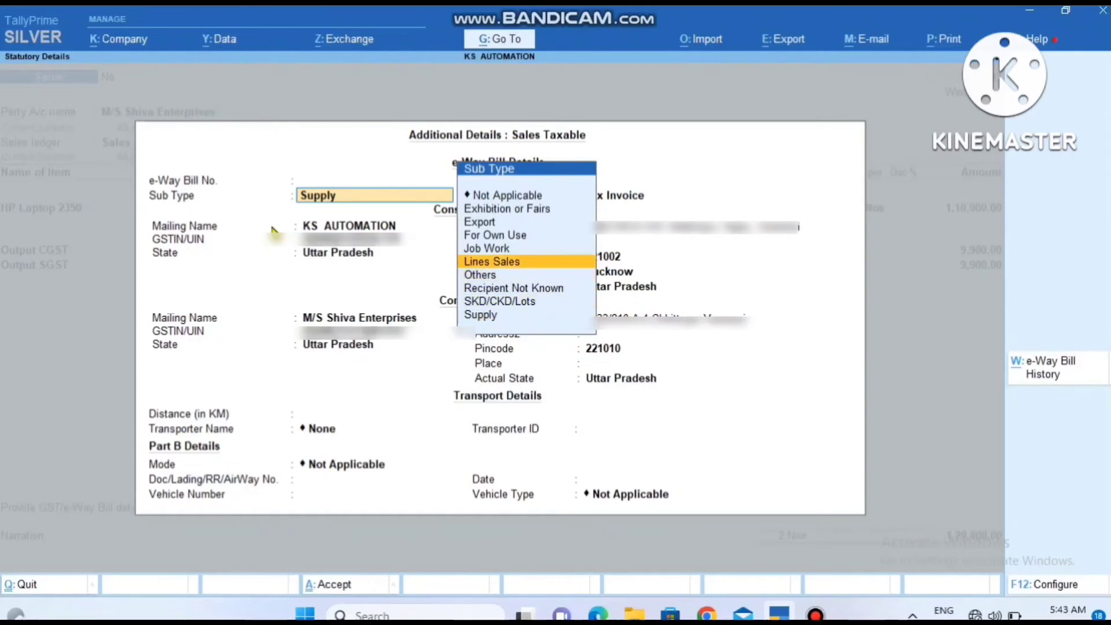
key(Down)
key(Down)
key(Down)
key(Up)
key(Up)
key(Up)
key(Up)
key(Up)
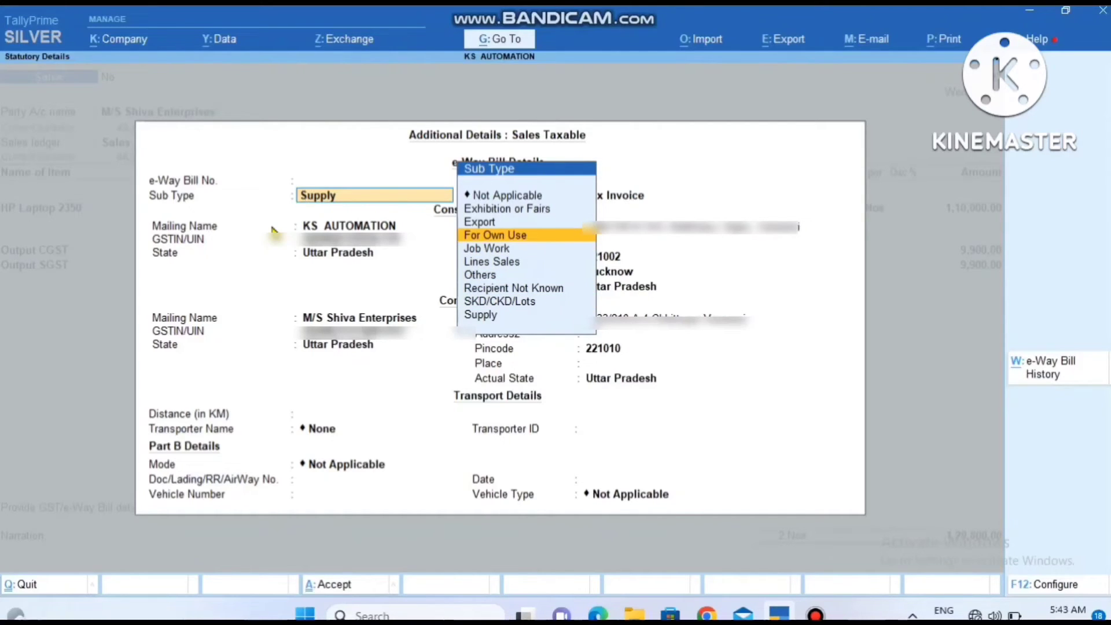
key(Down)
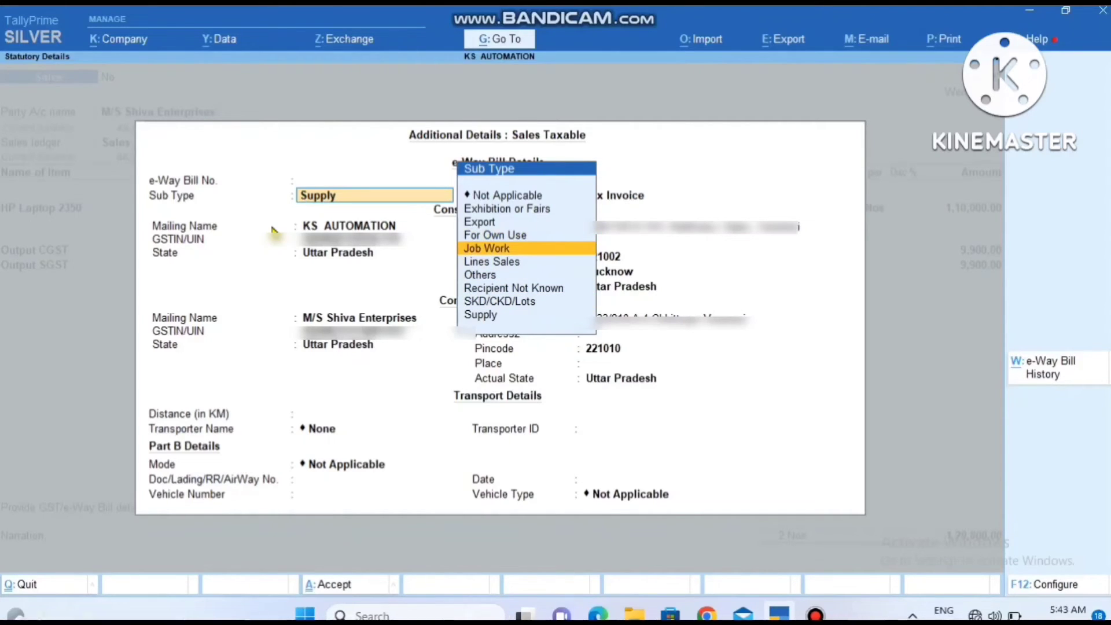
key(Up)
key(Up)
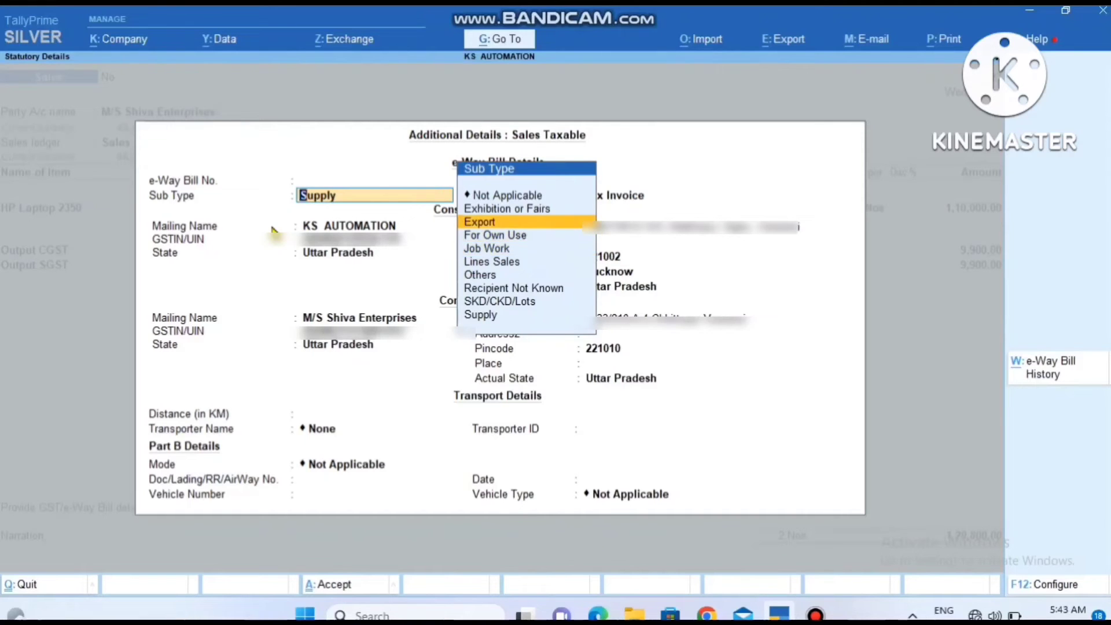
key(Down)
key(Down)
key(Down)
key(Down)
key(Down)
key(Down)
key(Down)
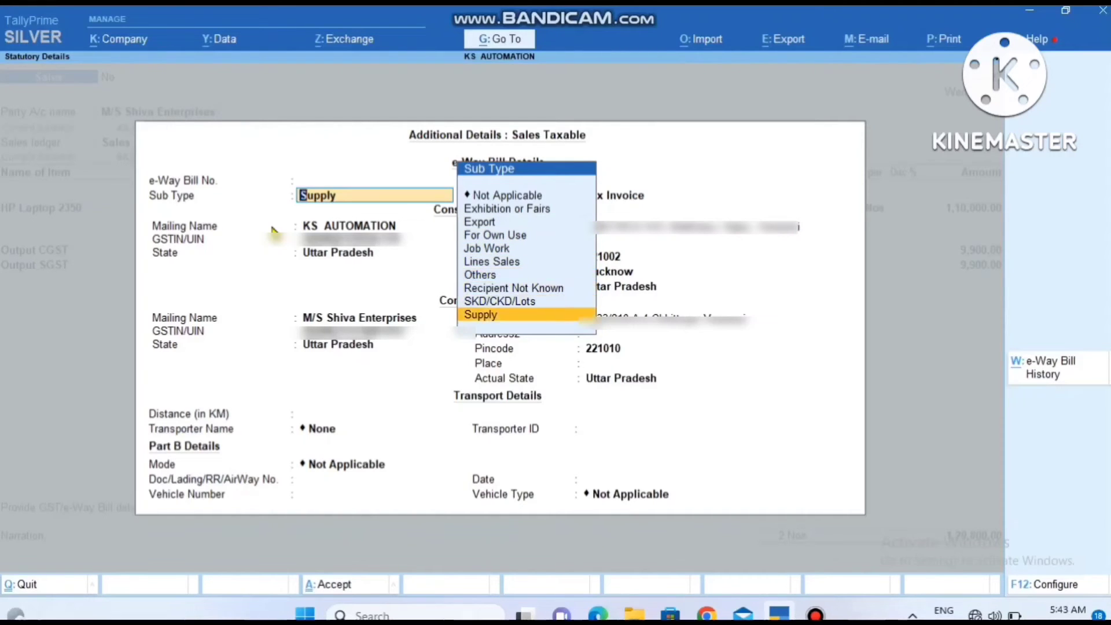
key(Return)
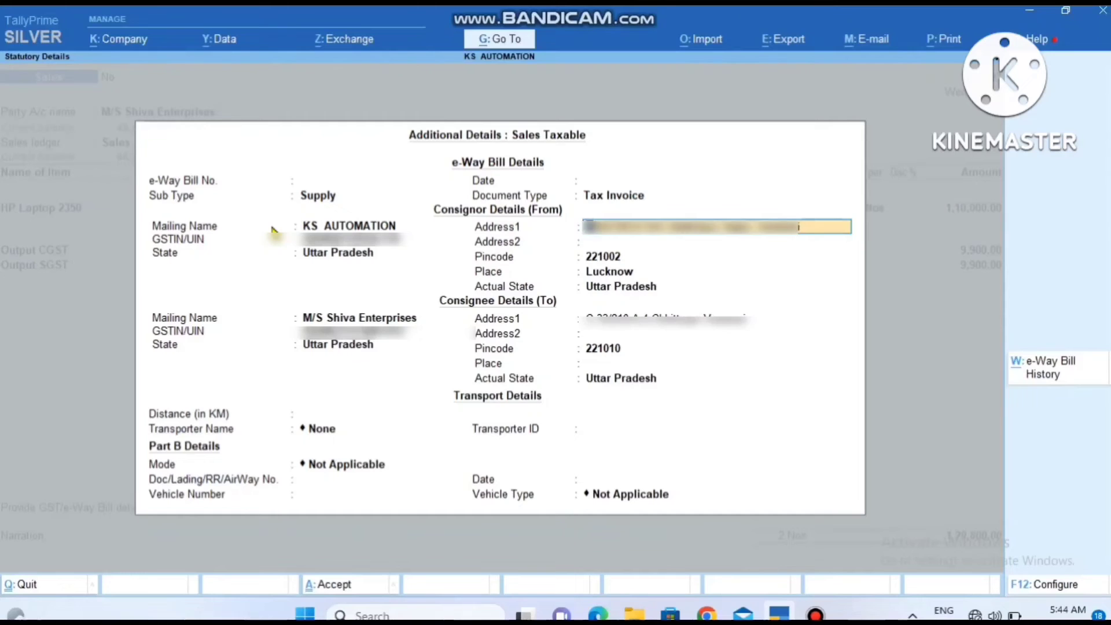
Review the e-Way Bill document types, keep Tax Invoice, and accept the consignor's first address line.
key(Up)
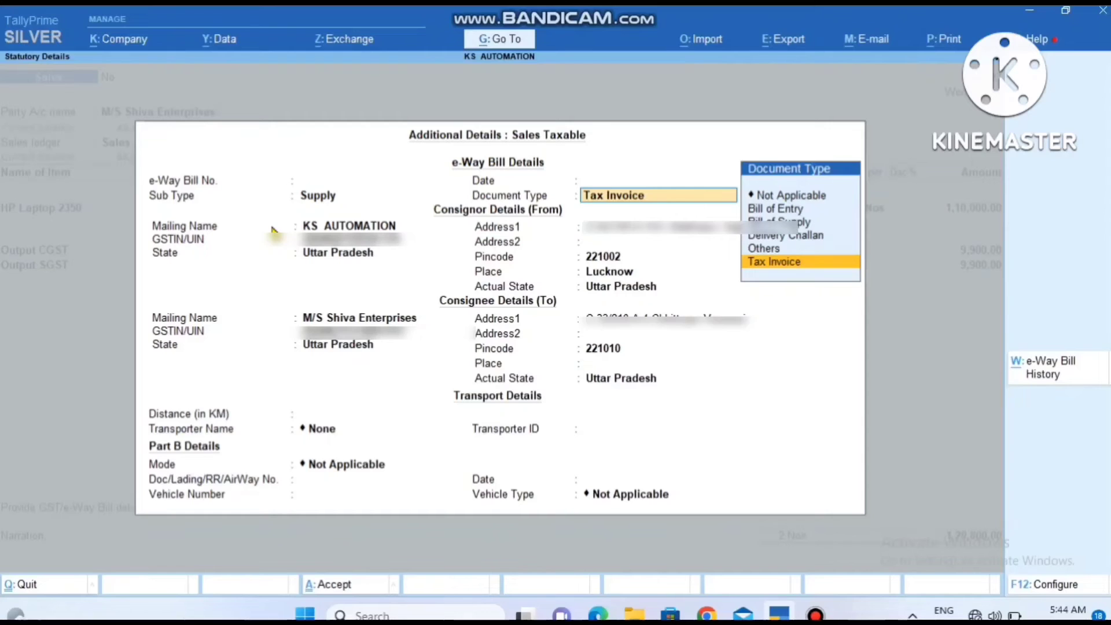
key(Up)
key(Up)
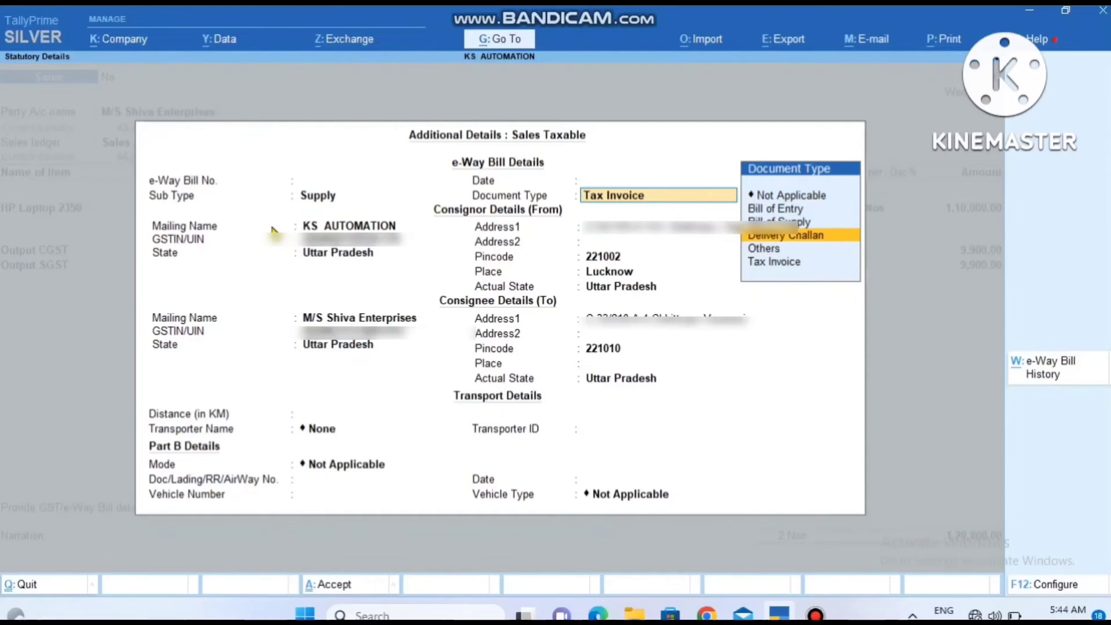
key(Up)
key(Down)
key(Down)
key(Down)
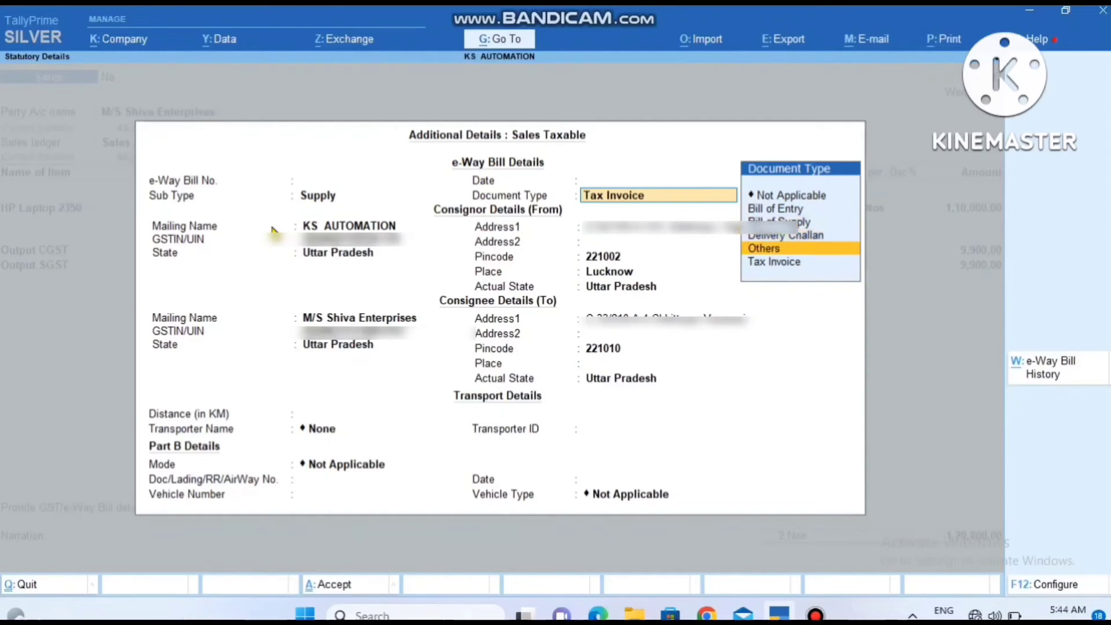
key(Return)
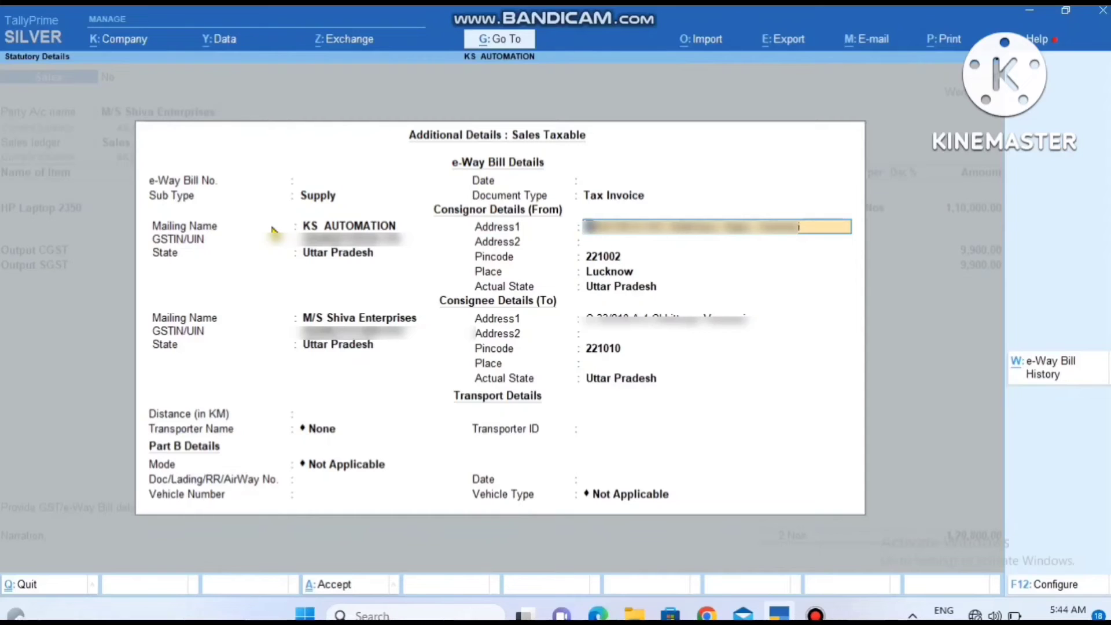
key(Return)
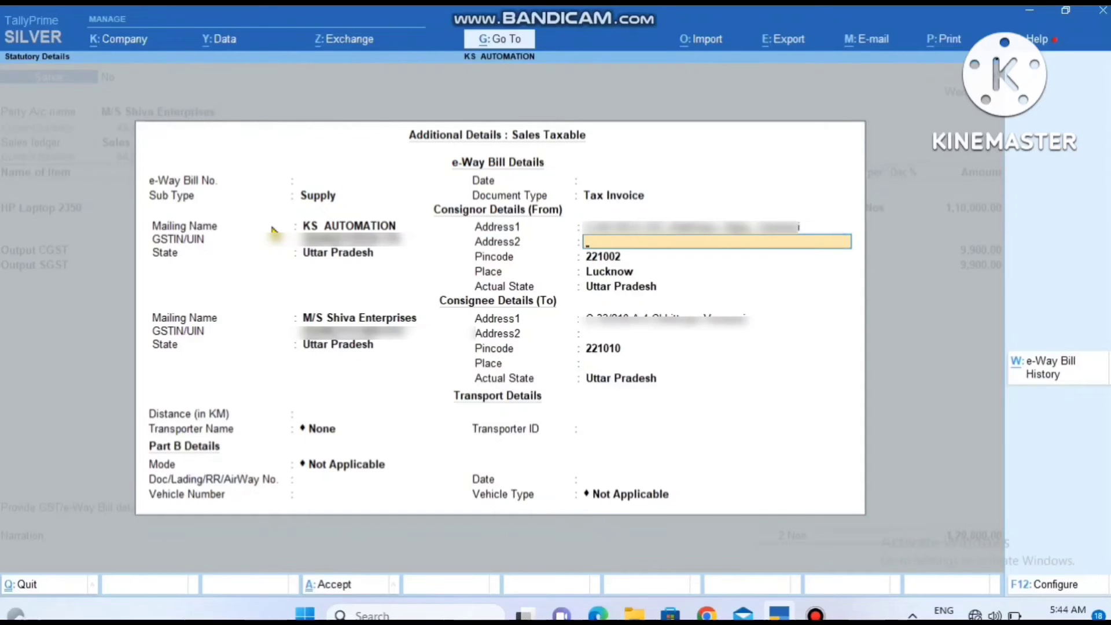
Leave the consignor's second address line blank and accept the pincode, place Lucknow and actual state Uttar Pradesh.
key(Return)
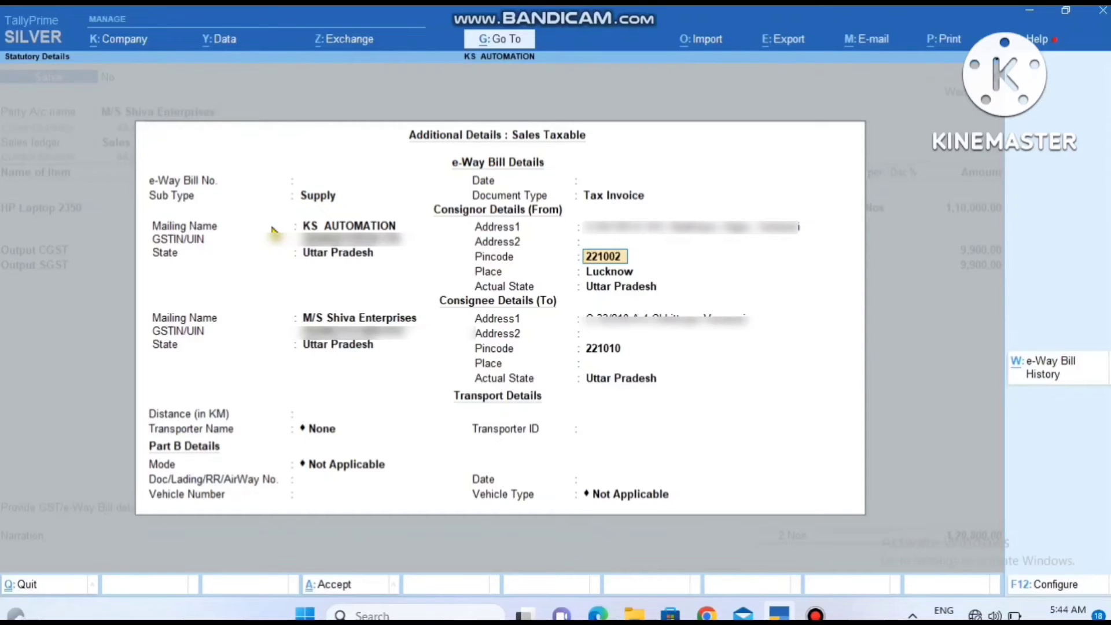
key(Return)
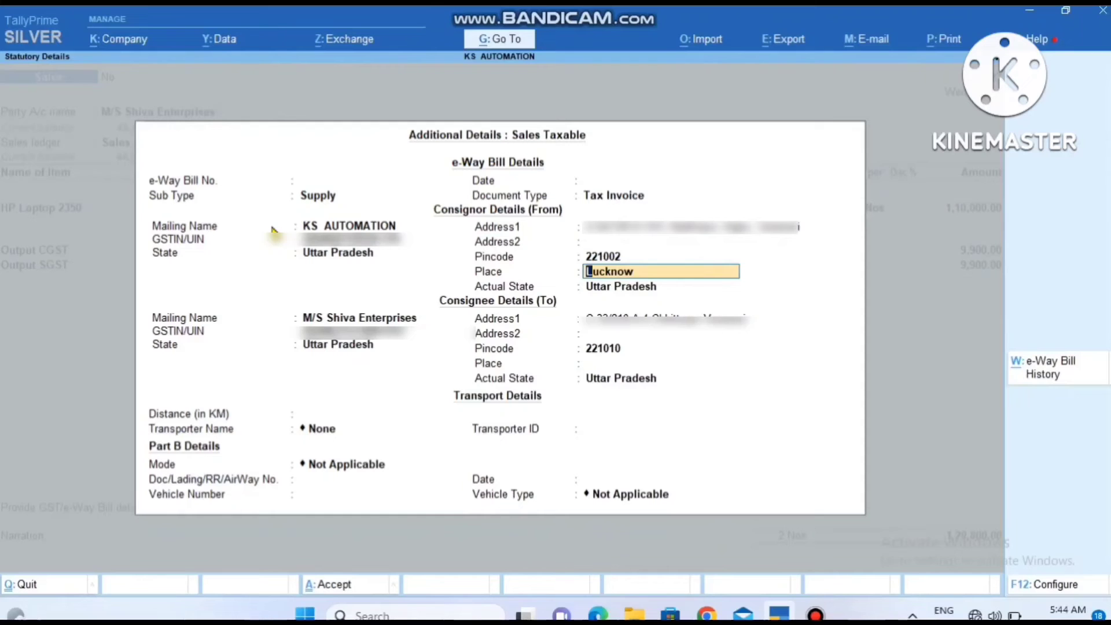
key(Return)
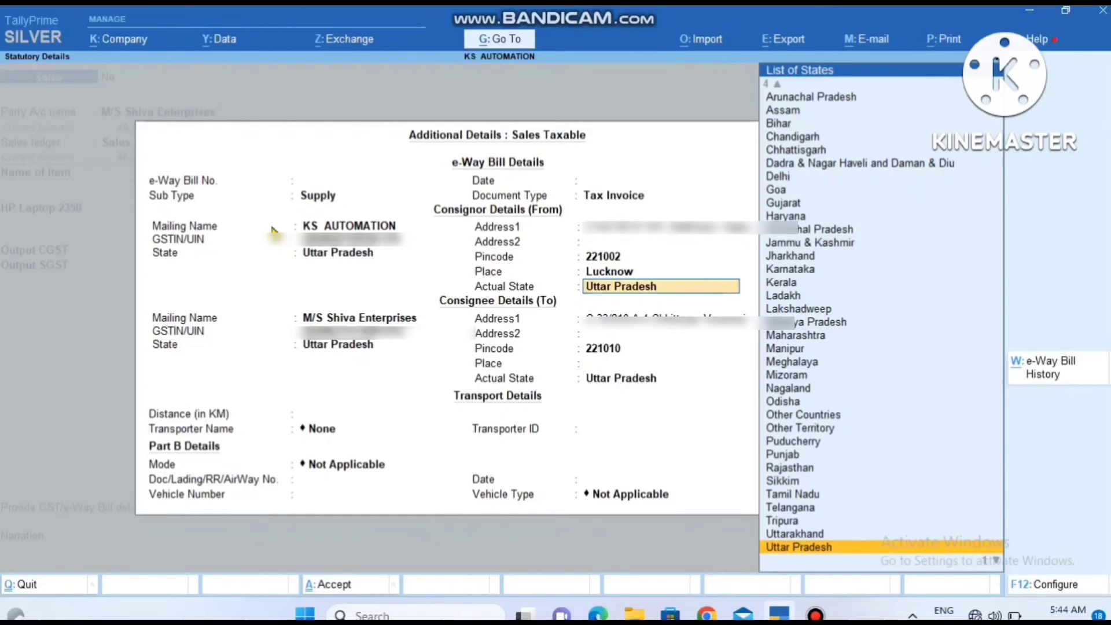
key(Return)
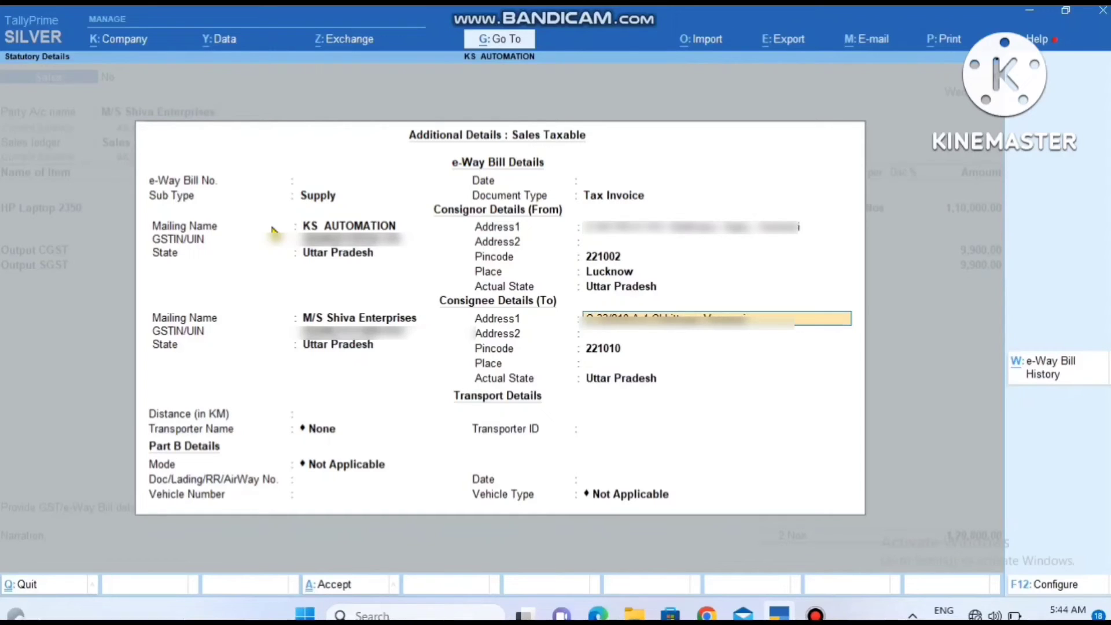
Accept the consignee's address lines and pincode, set the place to Varanasi, and keep Uttar Pradesh as the actual state.
key(Return)
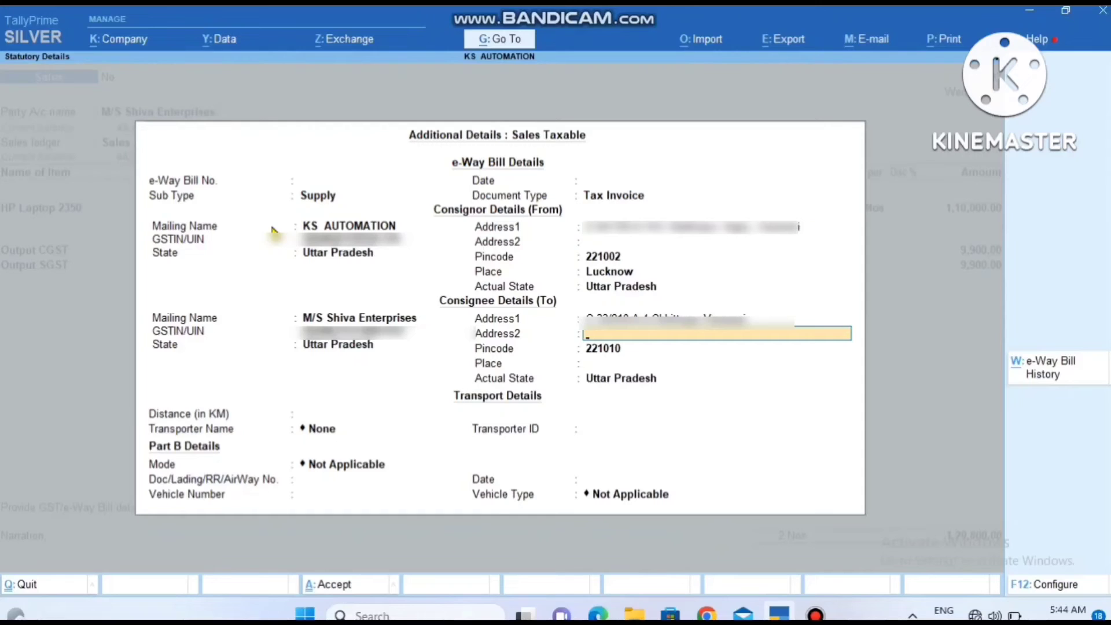
key(Return)
key(Return)
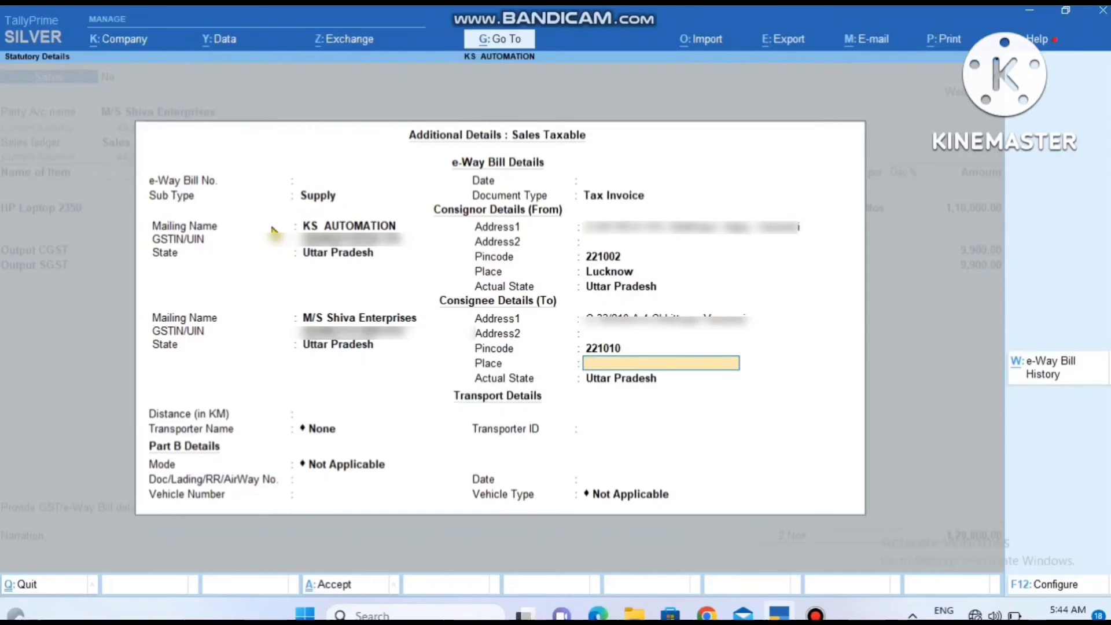
text(Varanasi)
key(Return)
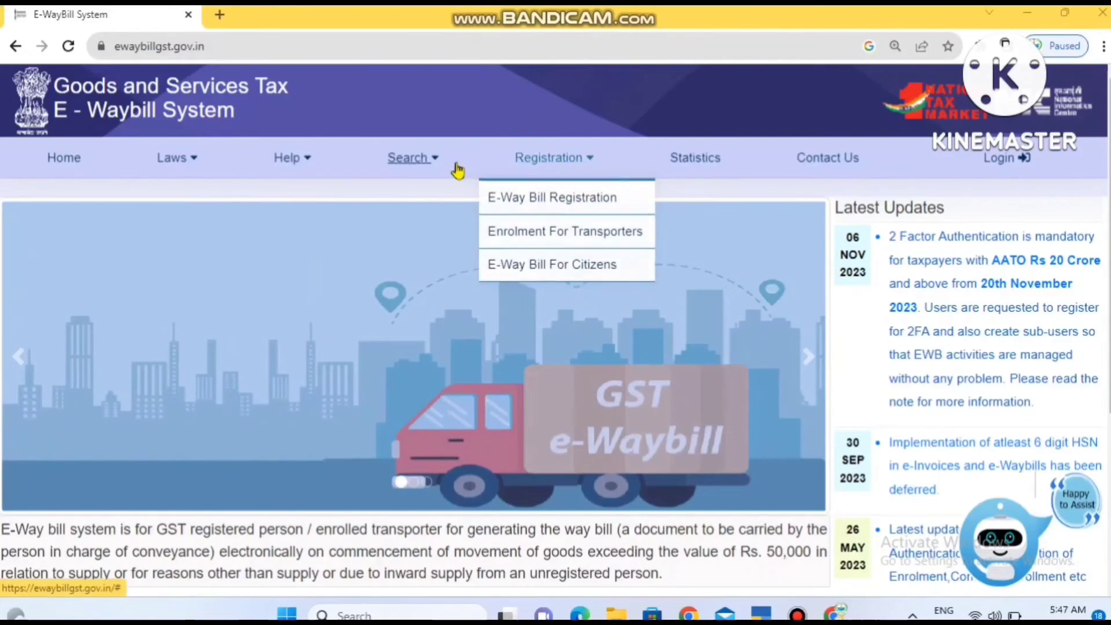
On the E-Waybill System website, open the Pin to Pin Distance search and enter the consignor's pincode 221002 as Dispatch From.
mouse_move(423, 169)
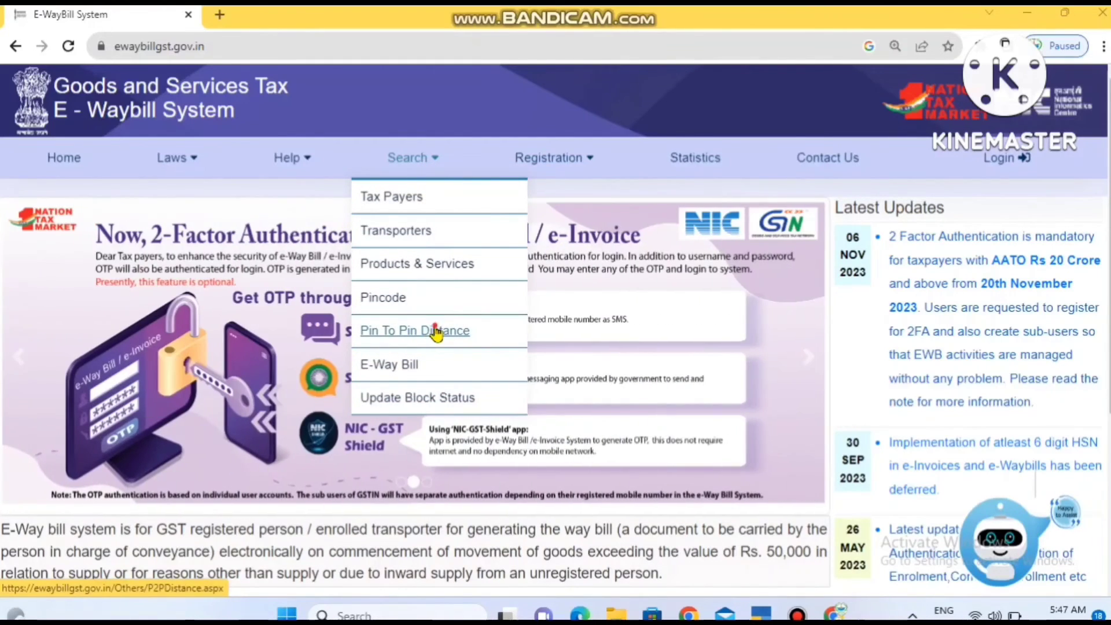
click(436, 332)
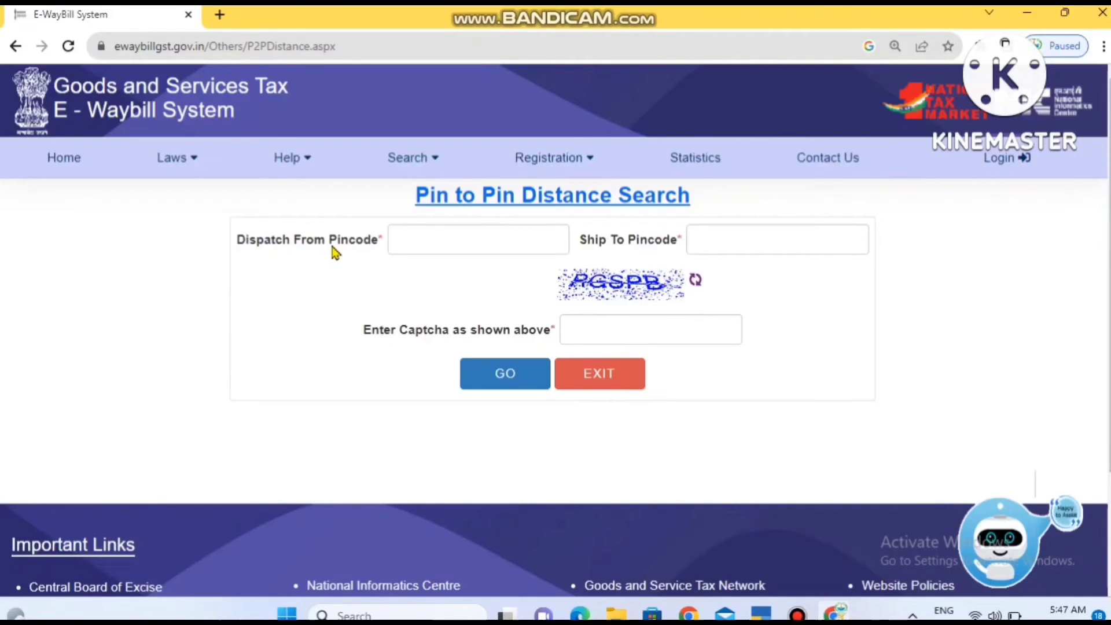
click(392, 242)
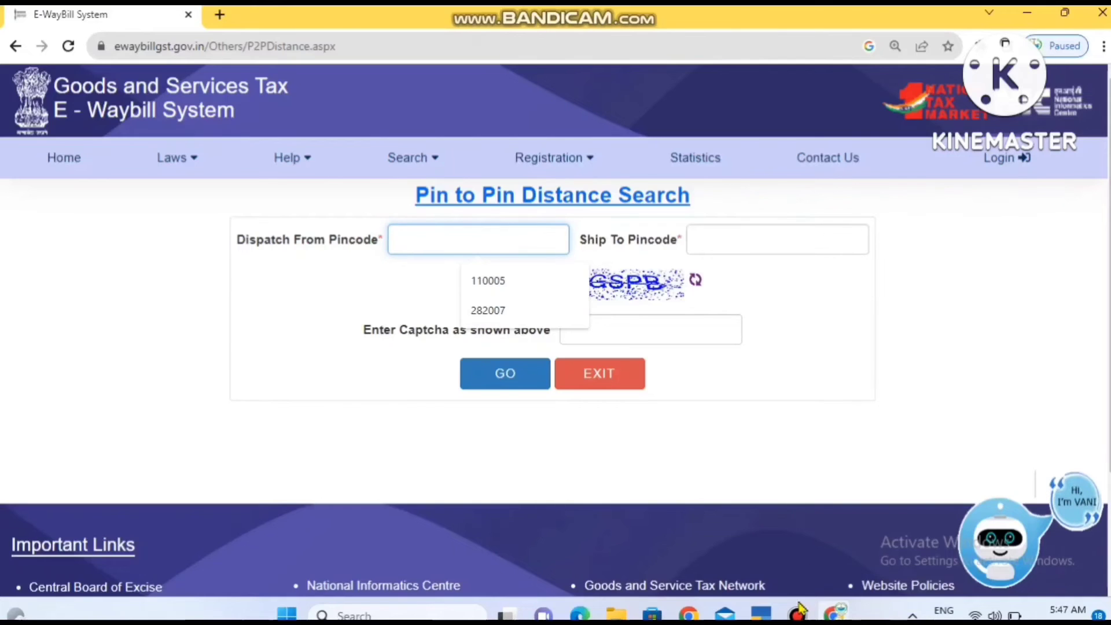
click(761, 614)
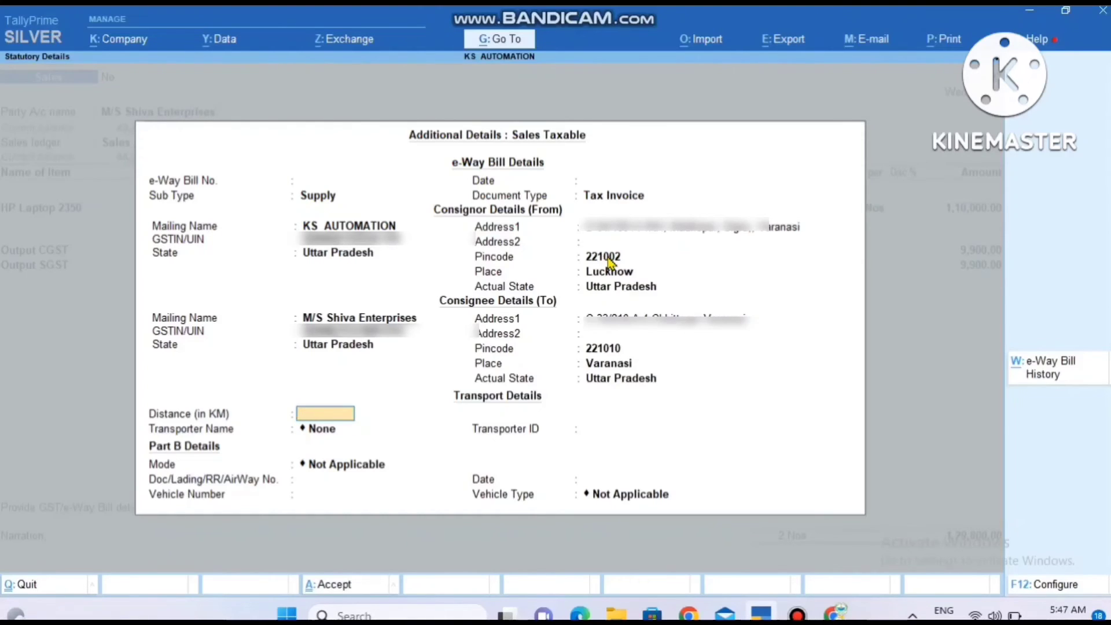
click(761, 612)
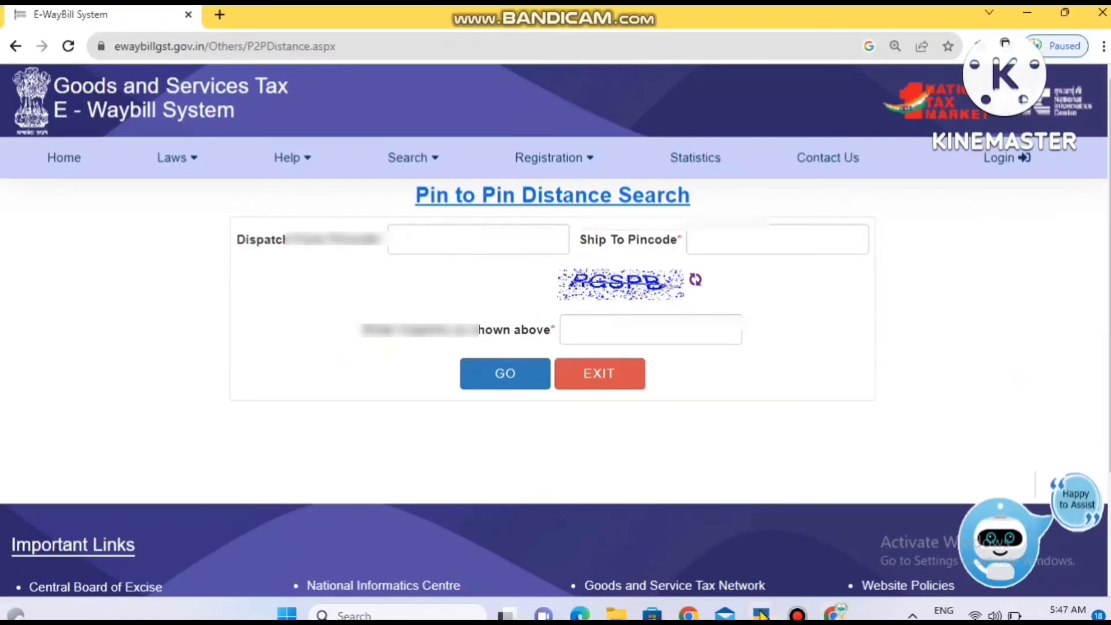
text(2210)
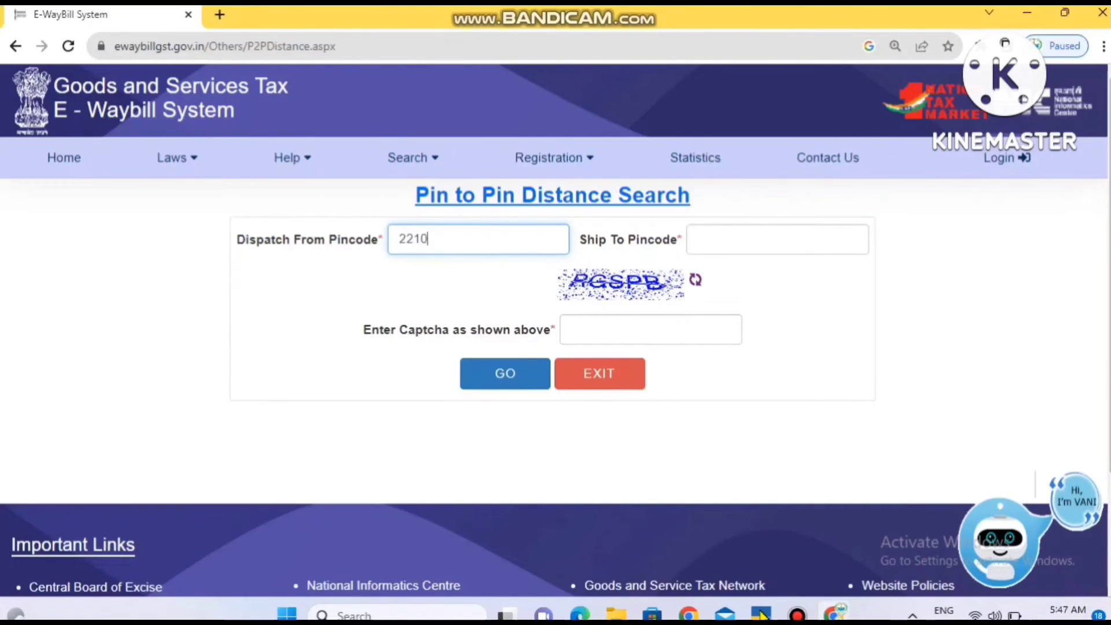
text(02)
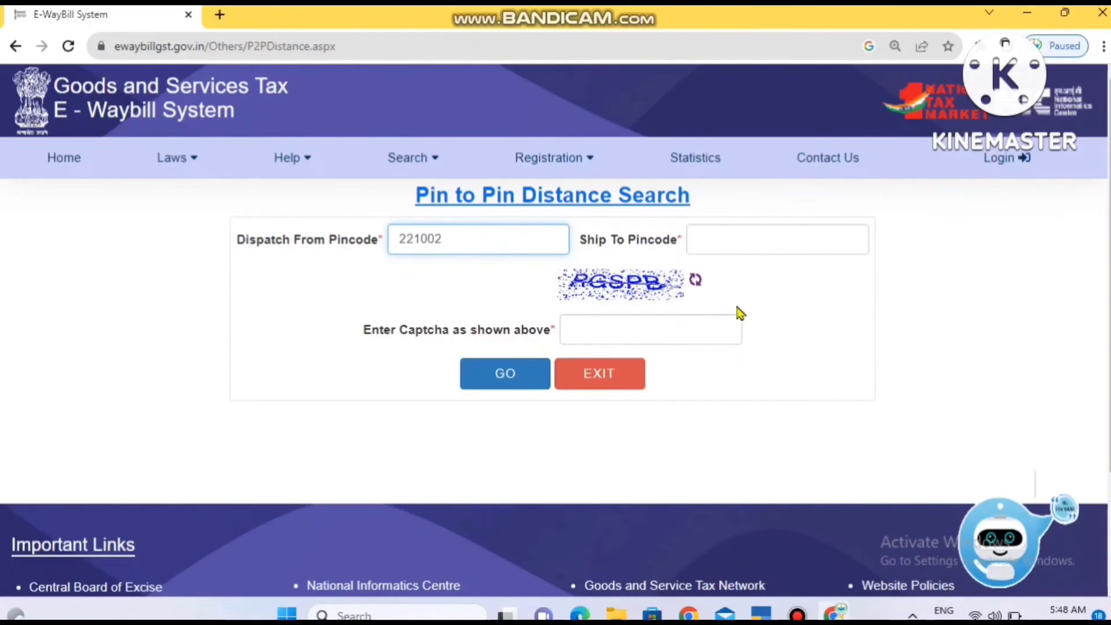
Enter the consignee's pincode 221010 as Ship To, fill in the captcha, and search for the distance between the pincodes.
click(762, 615)
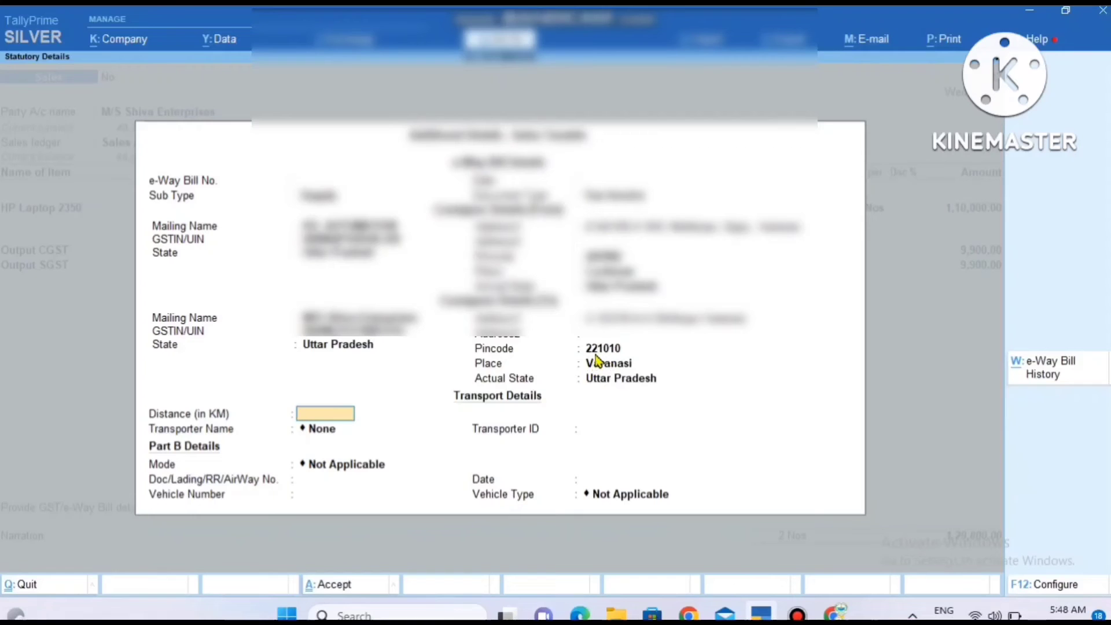
click(763, 613)
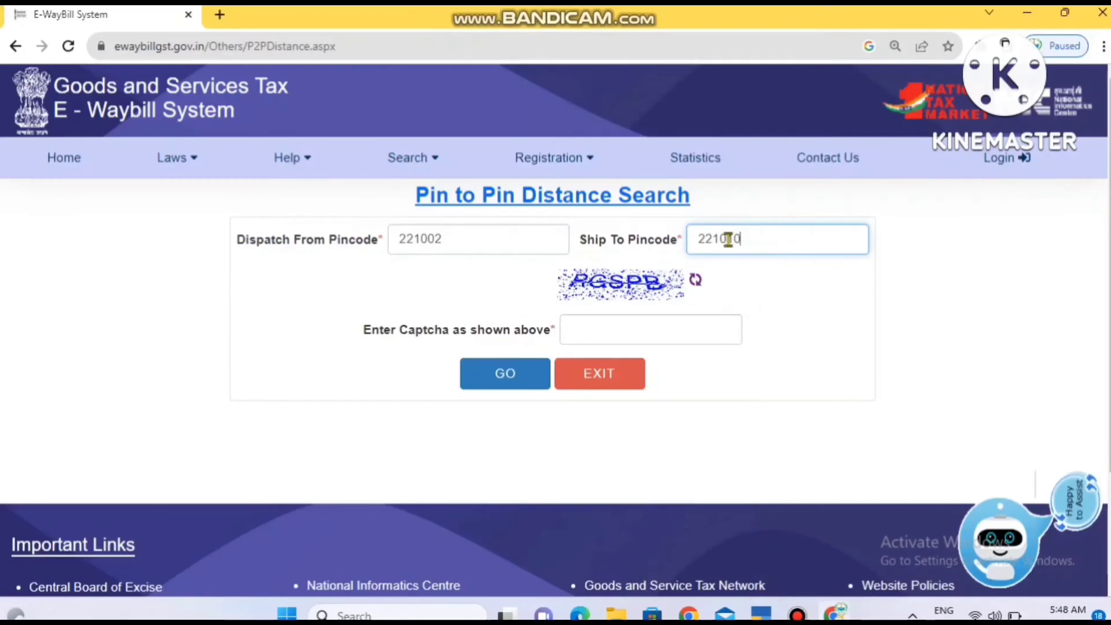
click(634, 322)
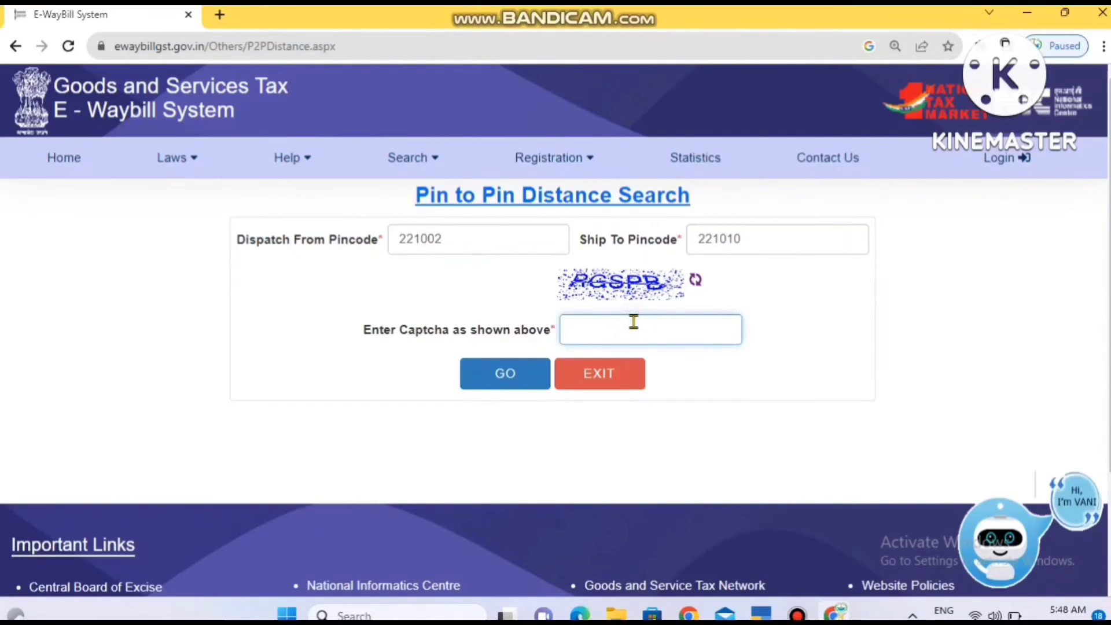
text(RGSPB)
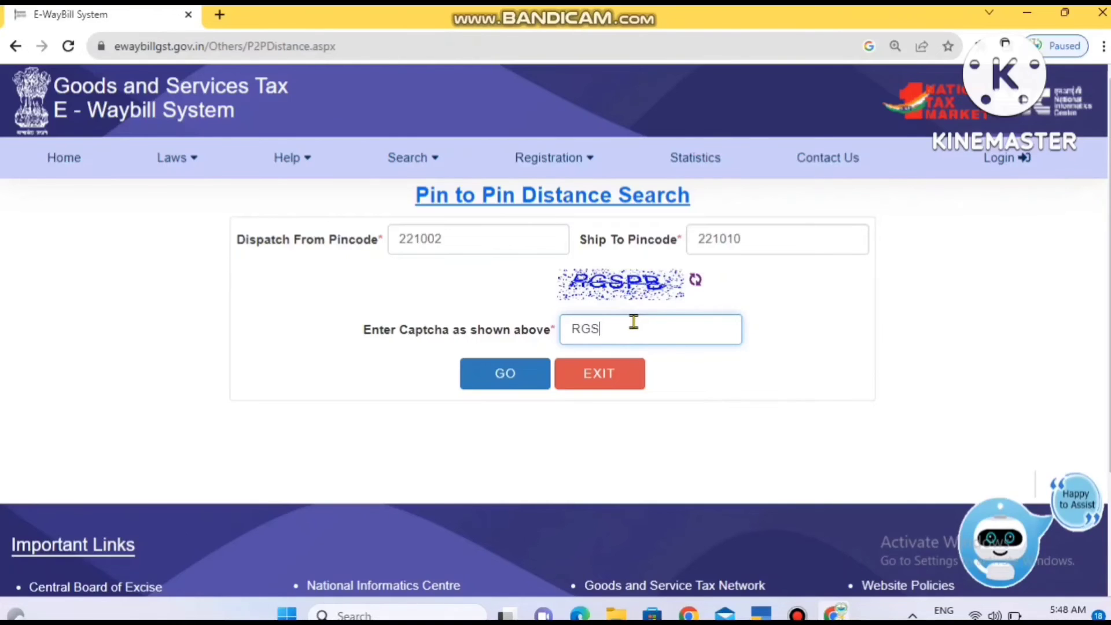
click(507, 383)
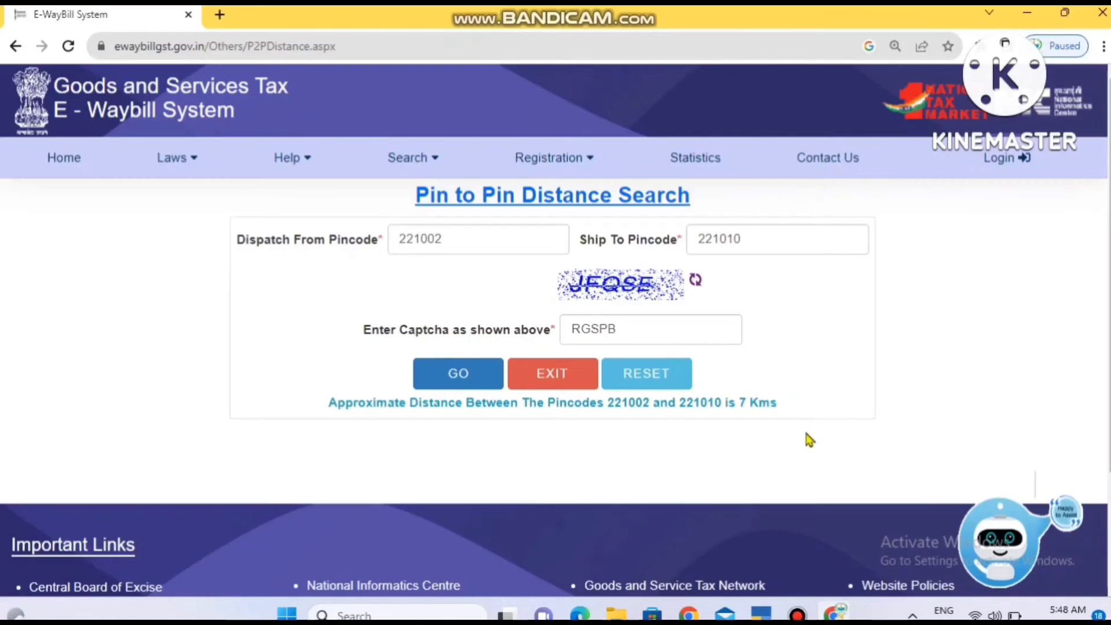
Back in TallyPrime, set the distance to 70 km and add ABC Transport as a new transporter with its transporter ID.
click(757, 617)
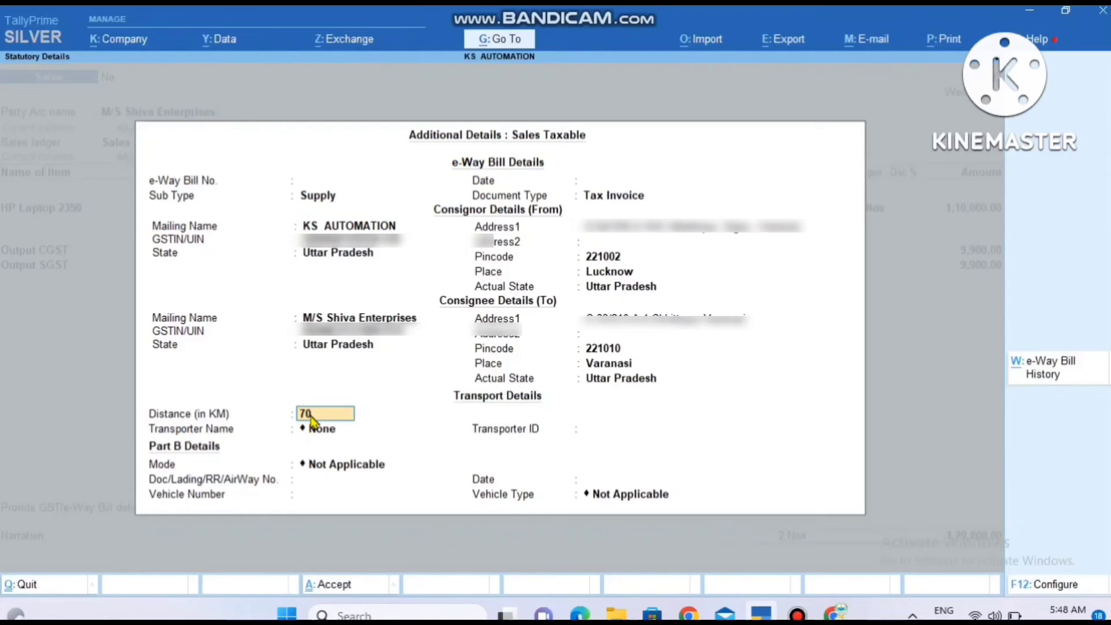
key(Return)
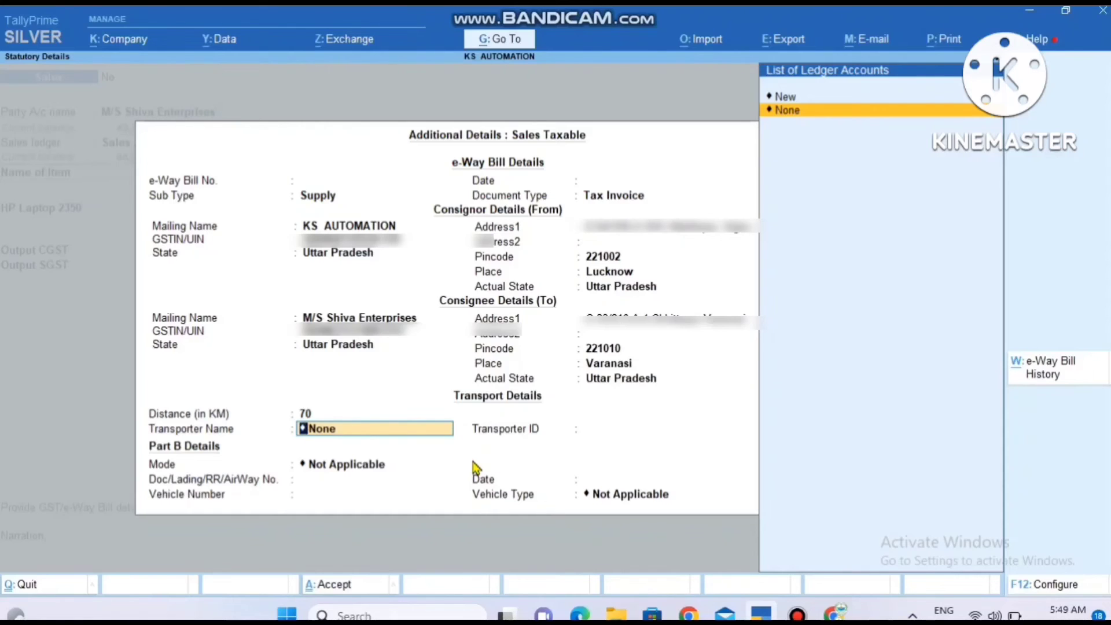
key(Up)
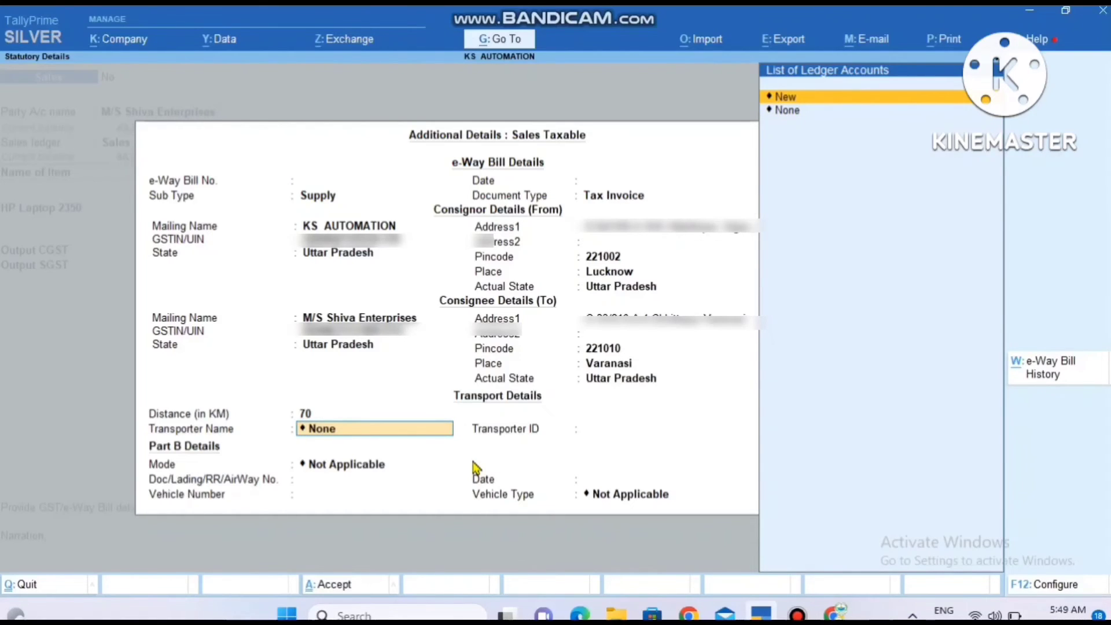
key(Return)
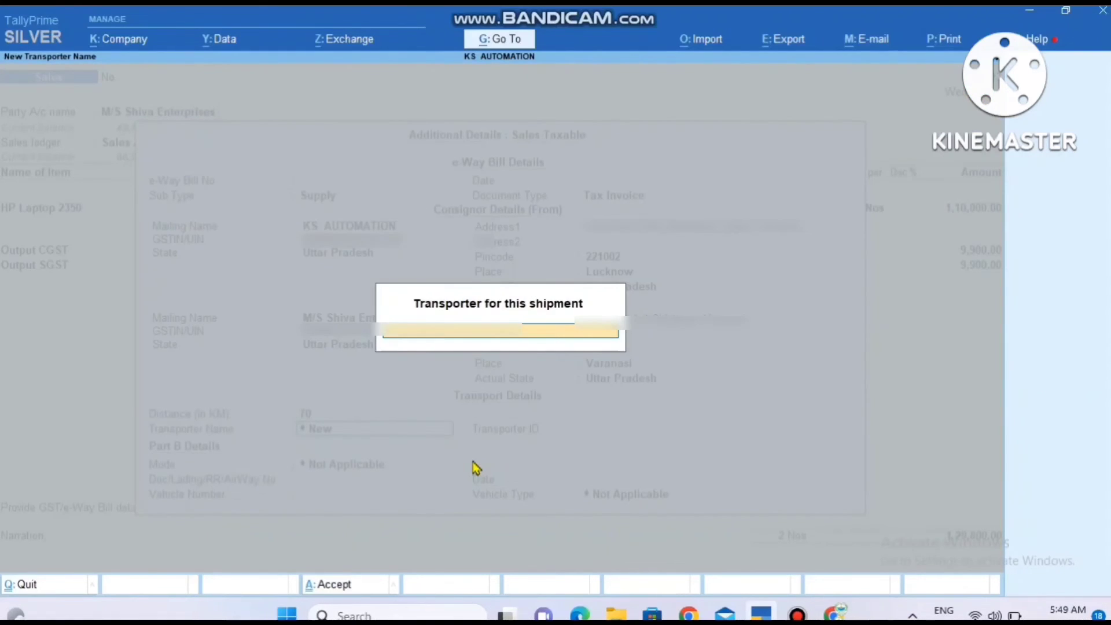
text(ABC Transport)
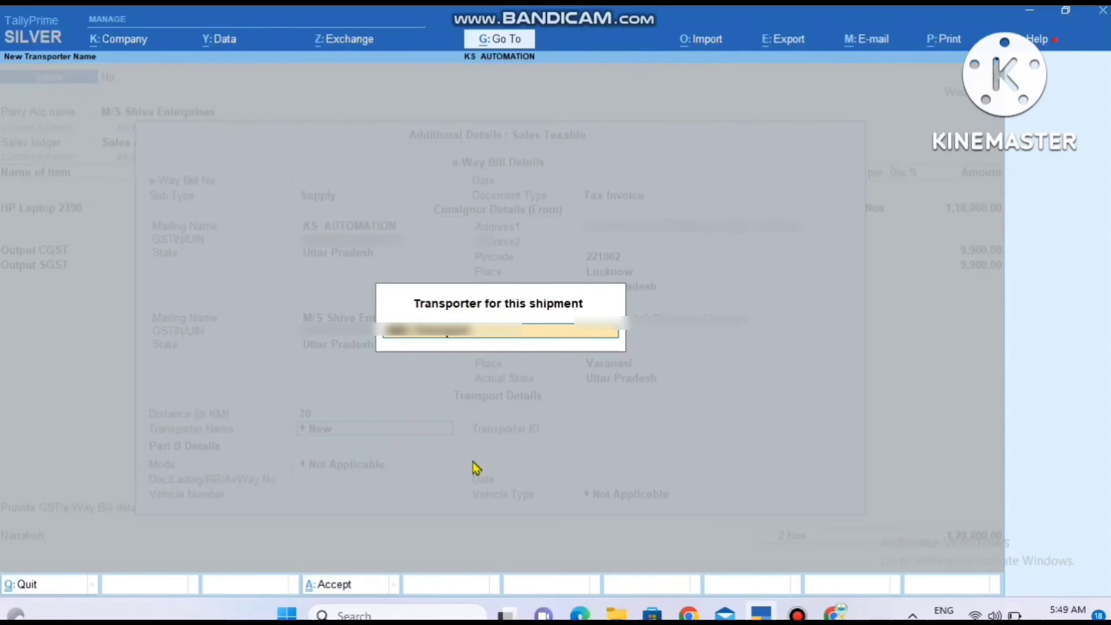
key(Return)
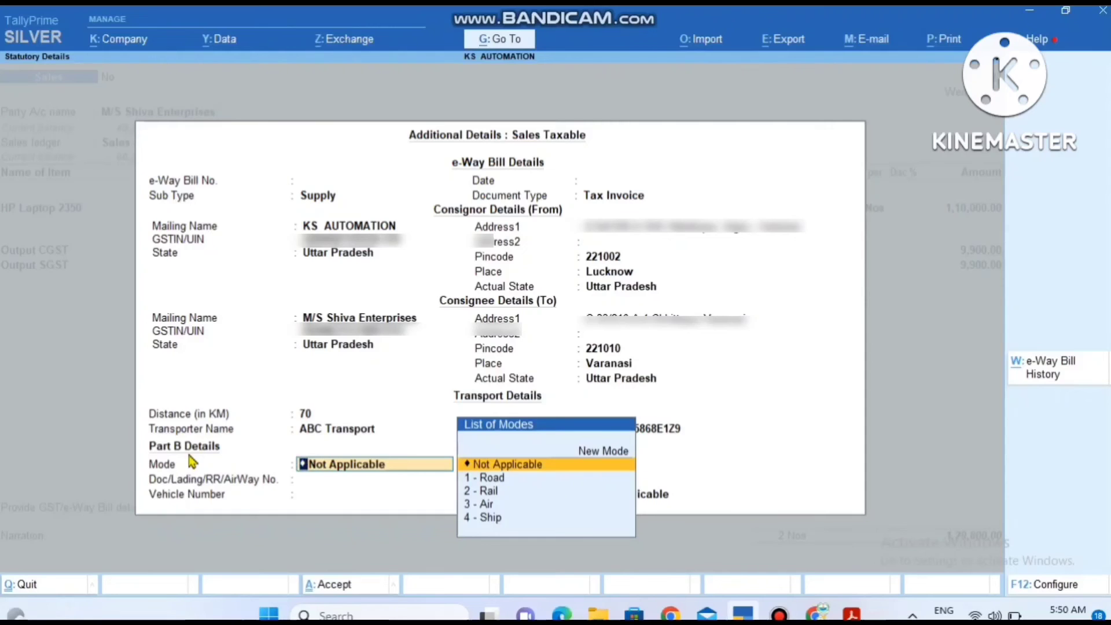
Set the transport mode to 1 - Road, enter the vehicle number, and choose R - Regular as the vehicle type.
key(Down)
key(Return)
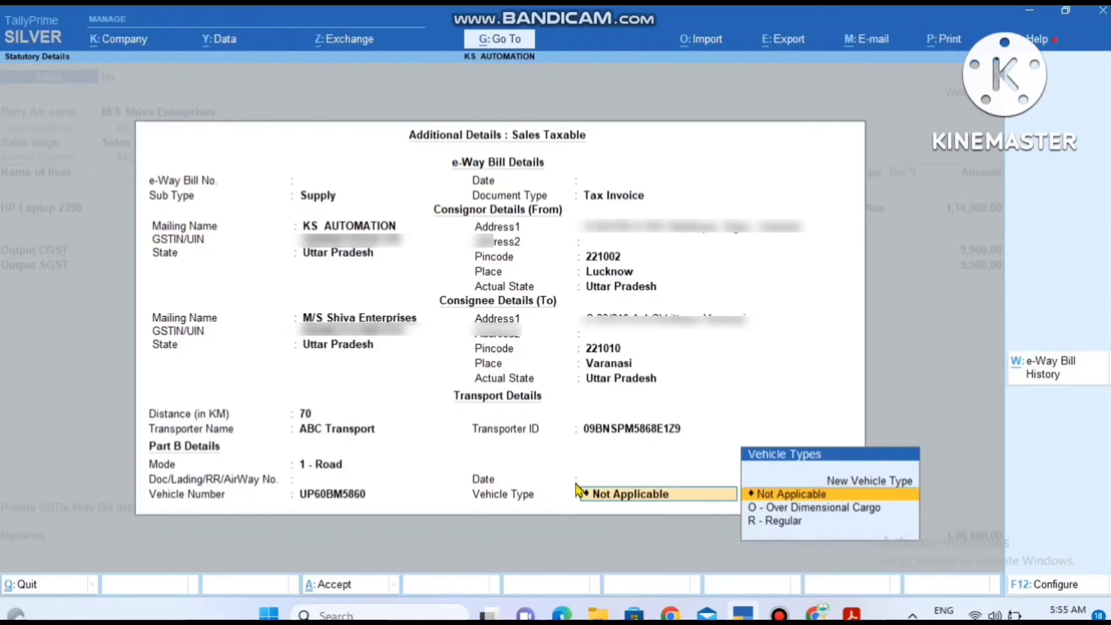
key(Down)
key(Down)
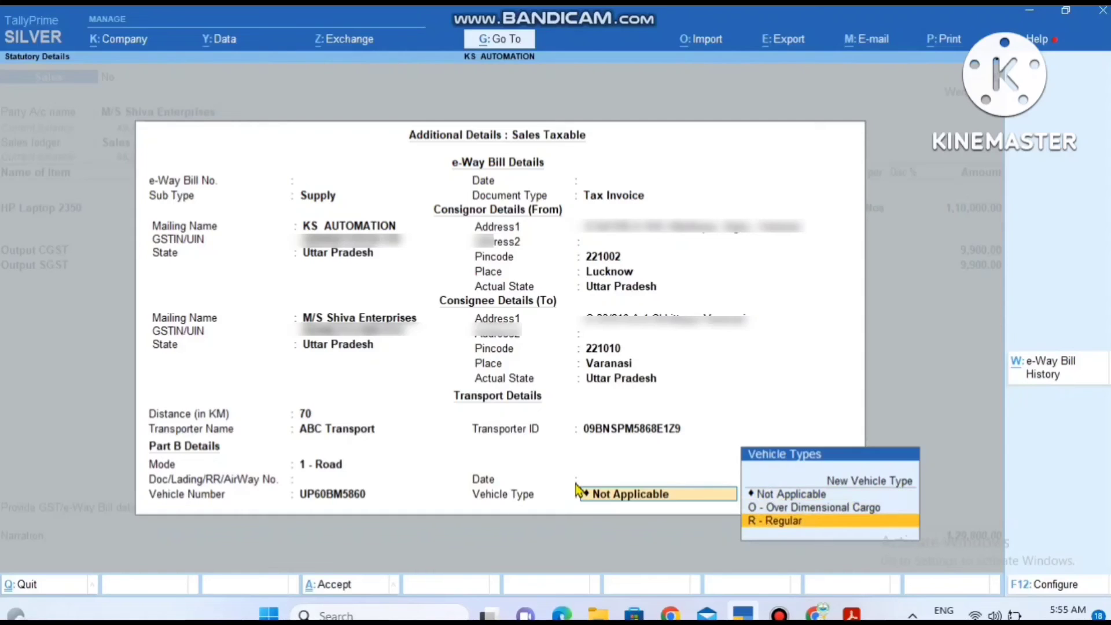
key(Up)
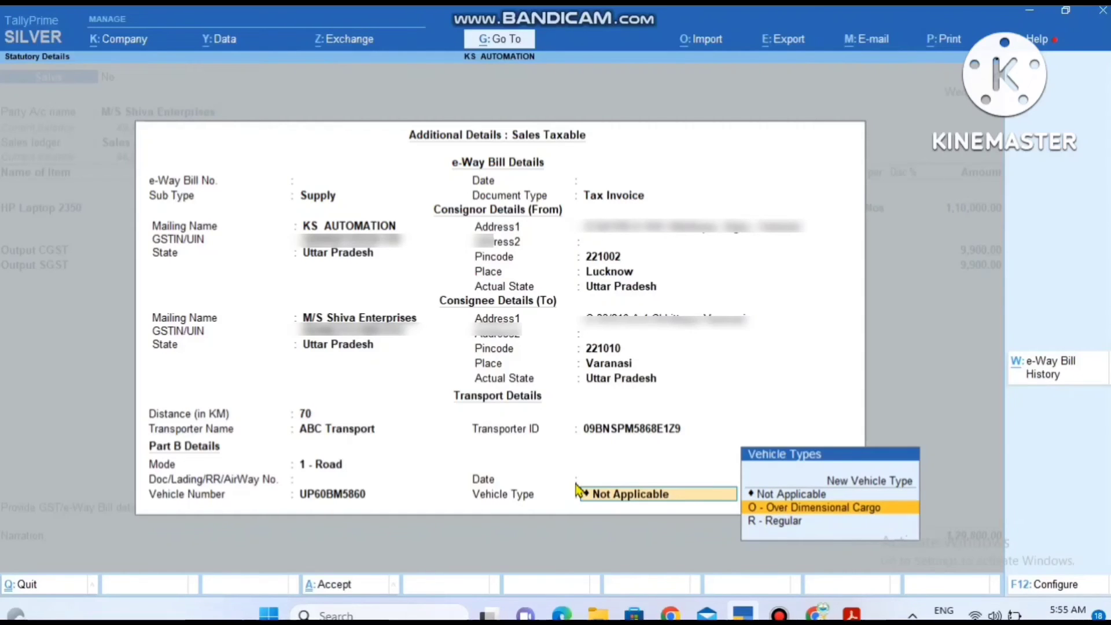
key(Down)
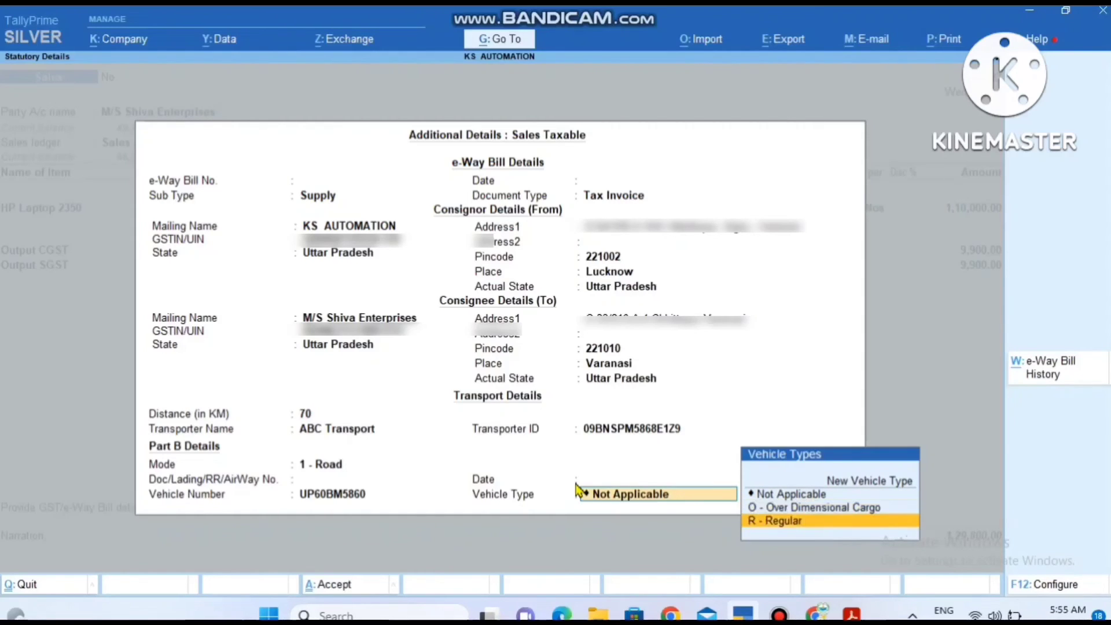
key(Return)
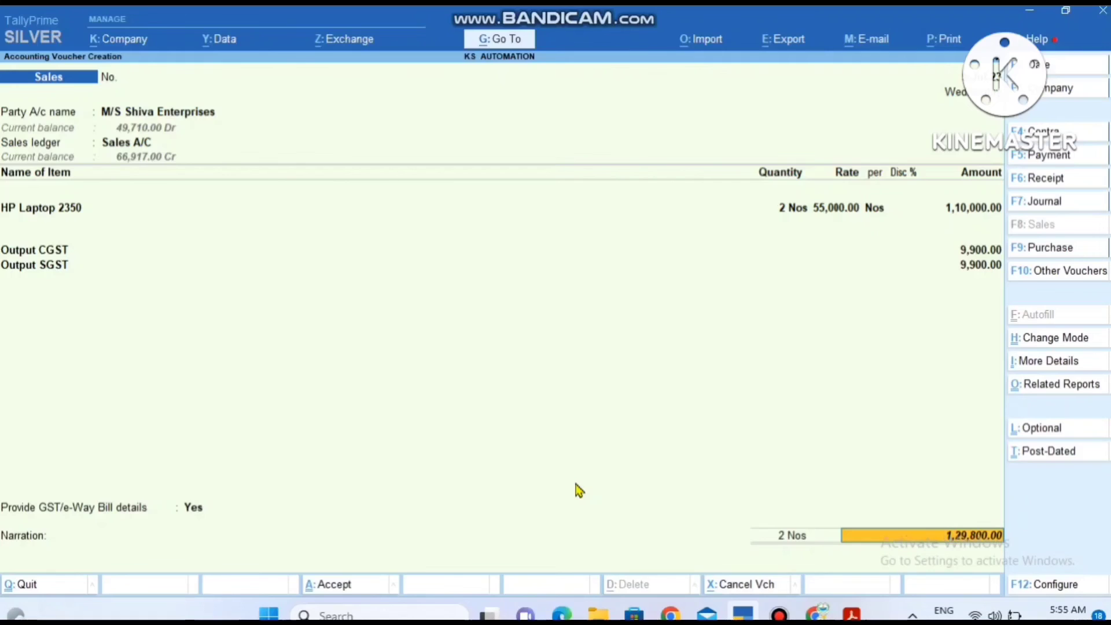
Save the sales voucher without a narration and choose Yes to send its details for e-Way Bill generation.
key(Return)
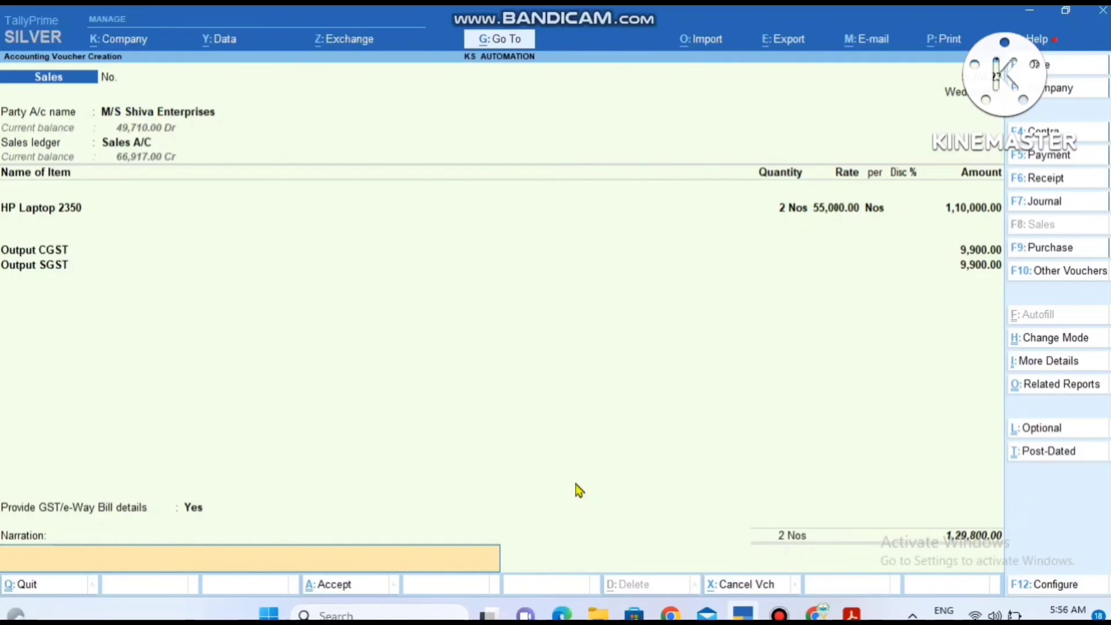
key(Return)
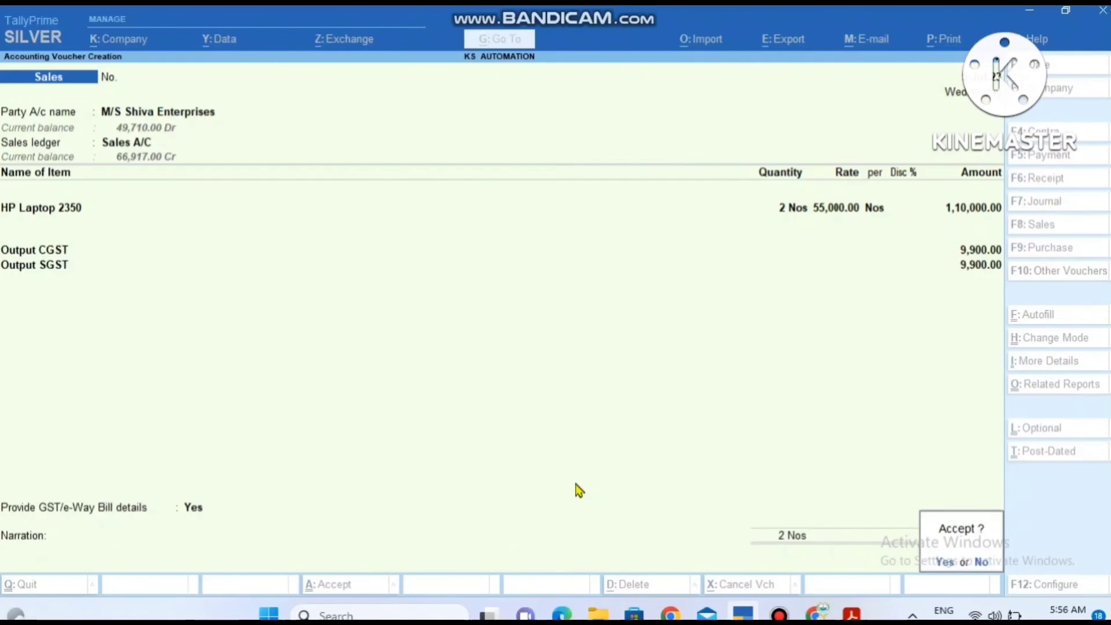
key(Return)
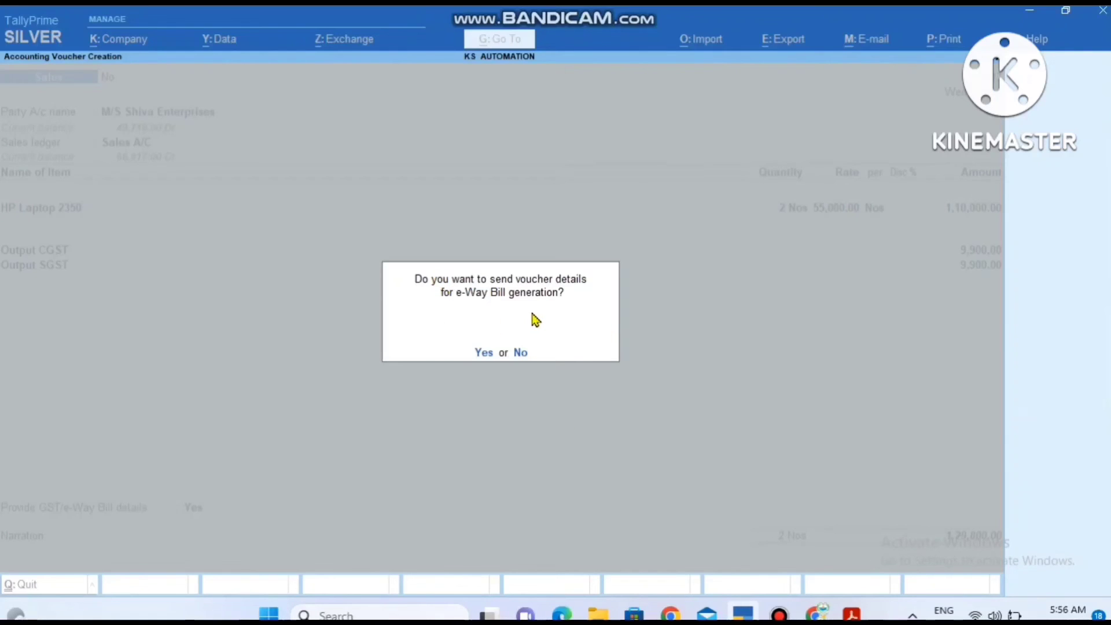
click(488, 352)
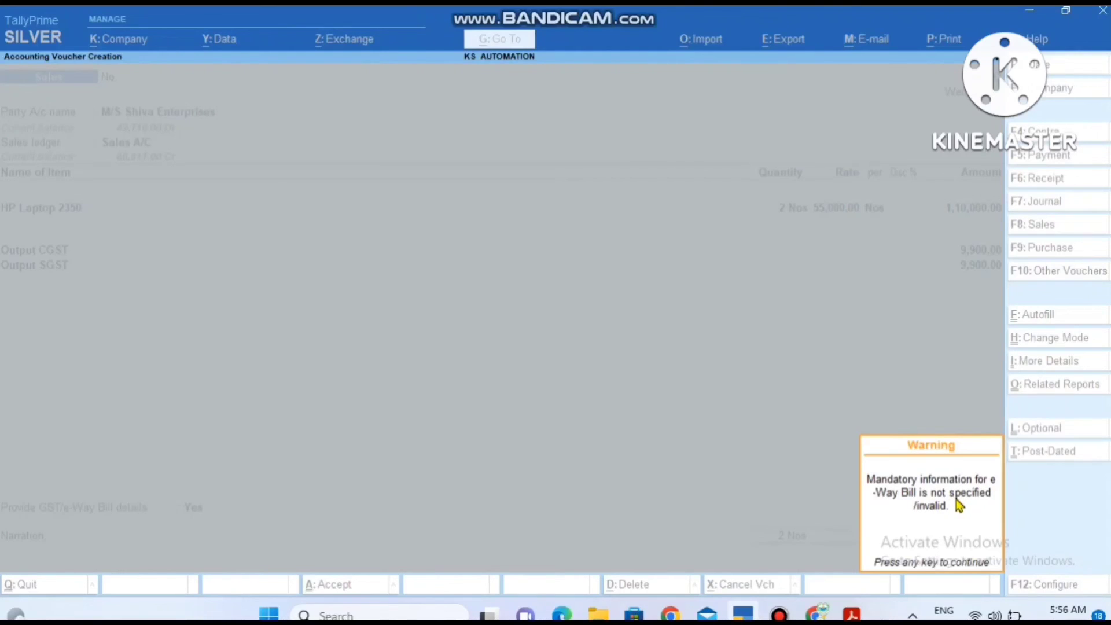
key(Return)
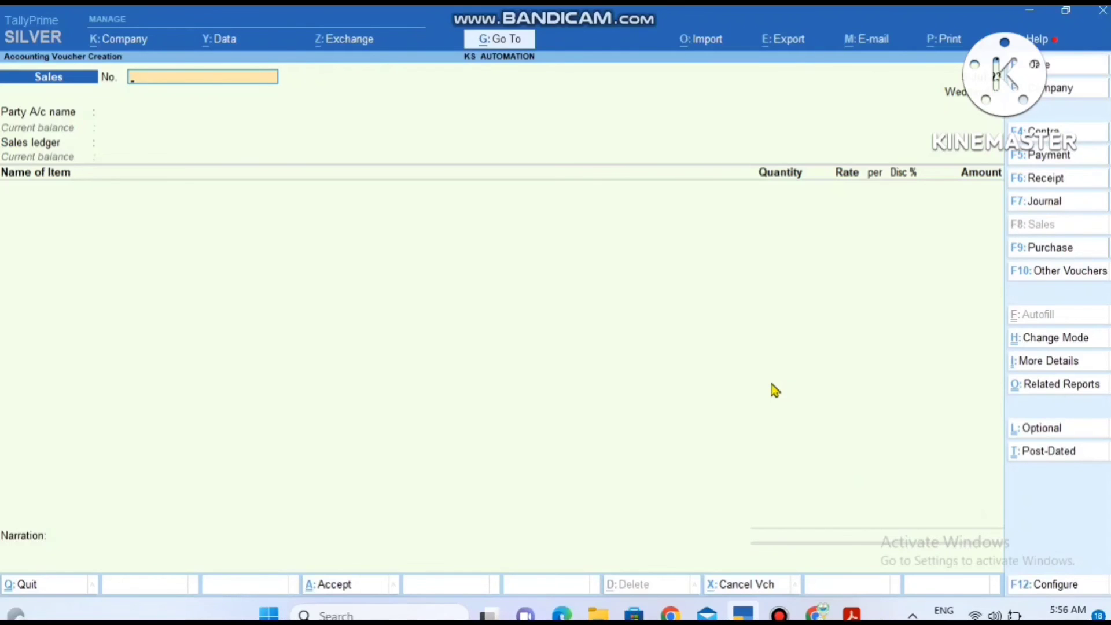
Open the e-Way Bill report and drill into the vouchers missing information required for e-Way Bill generation.
key(alt+g)
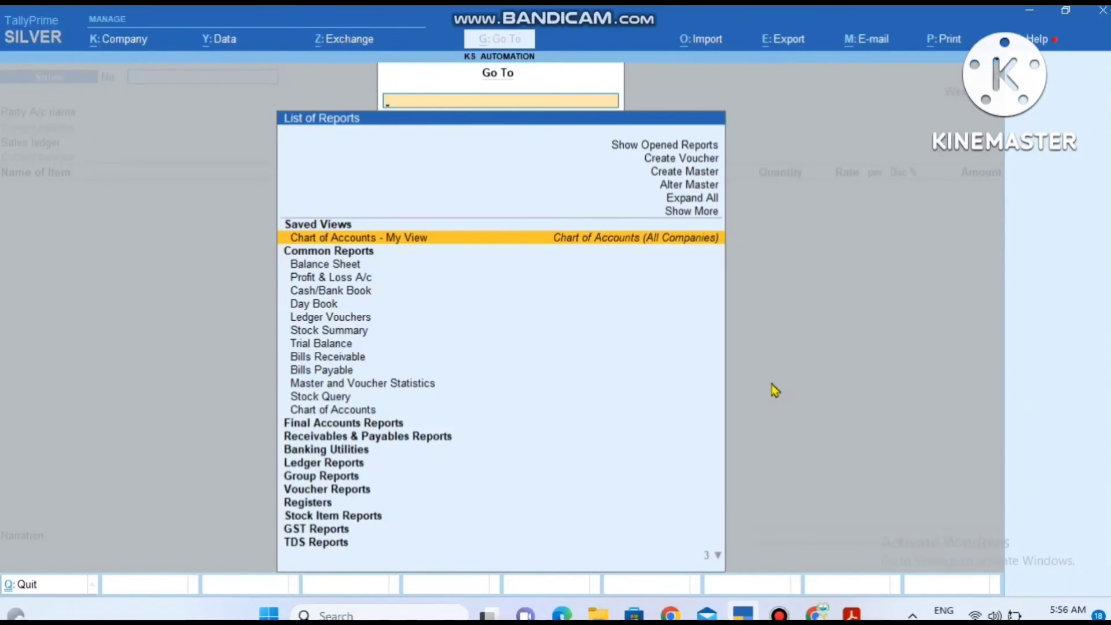
text(Eway)
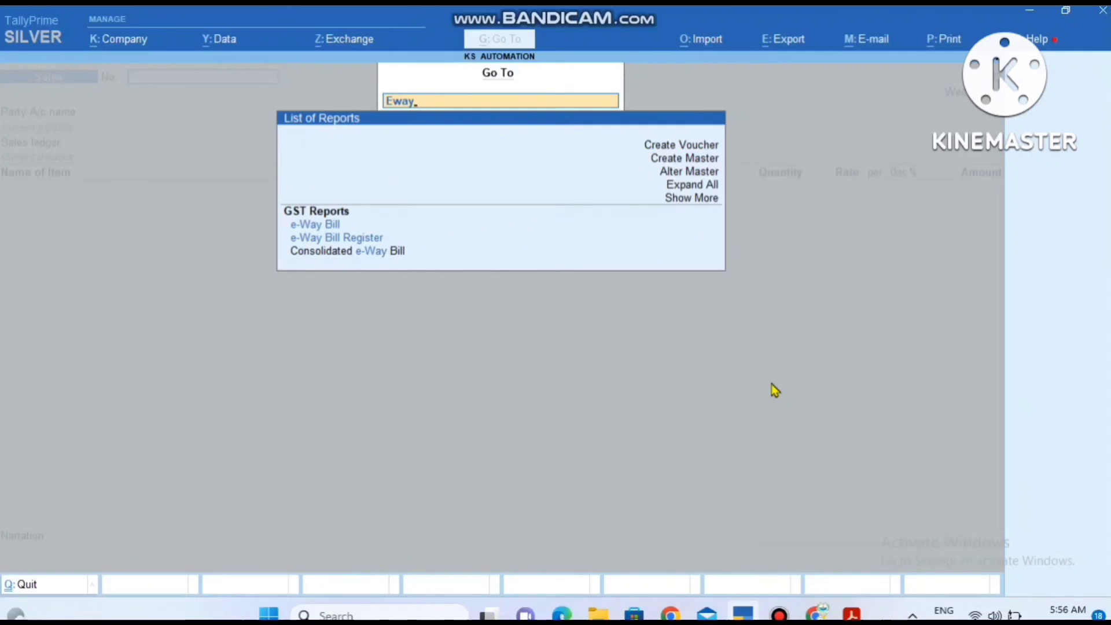
key(Down)
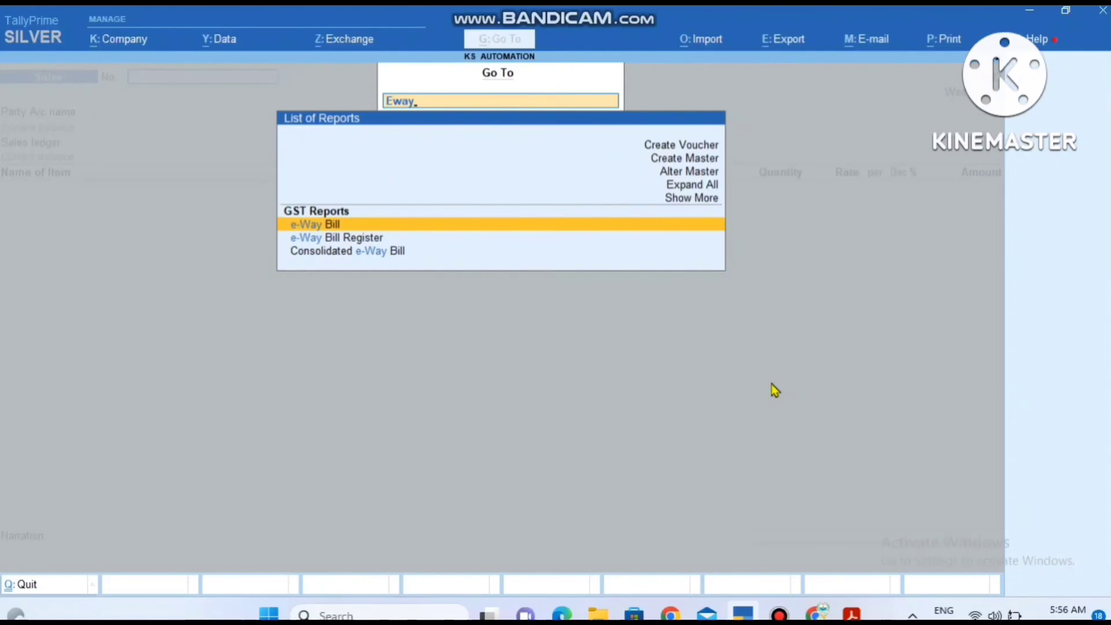
key(Return)
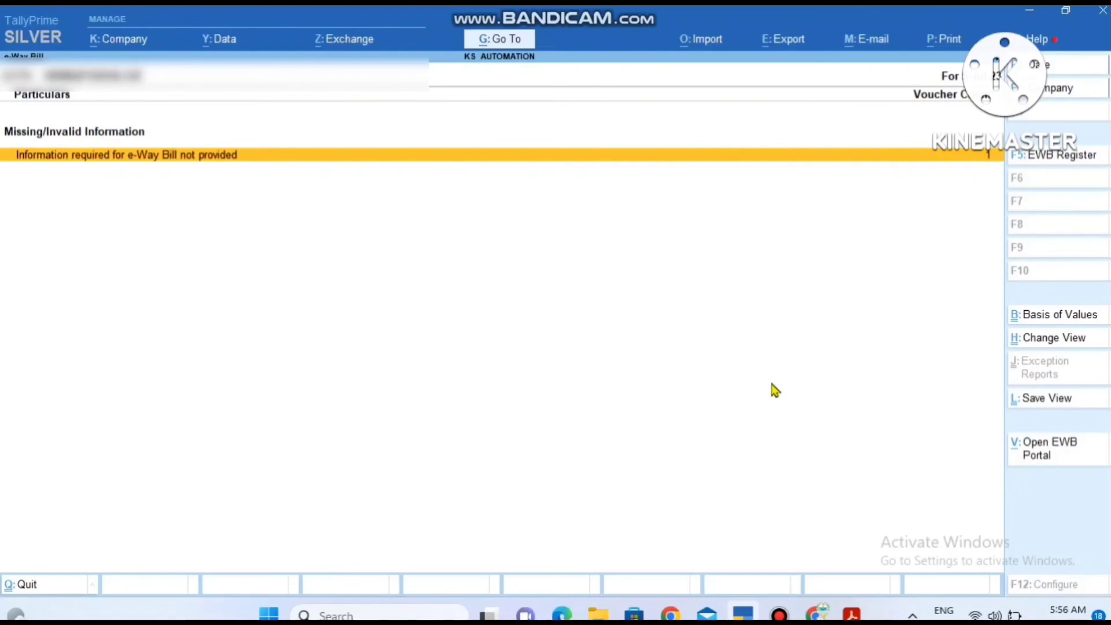
click(119, 151)
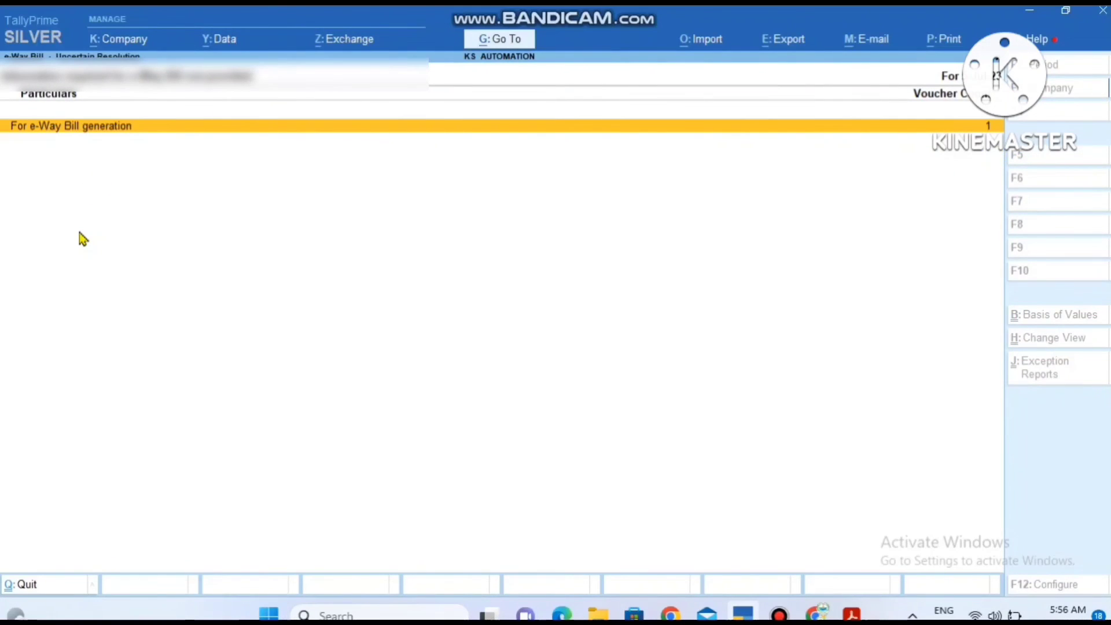
key(Return)
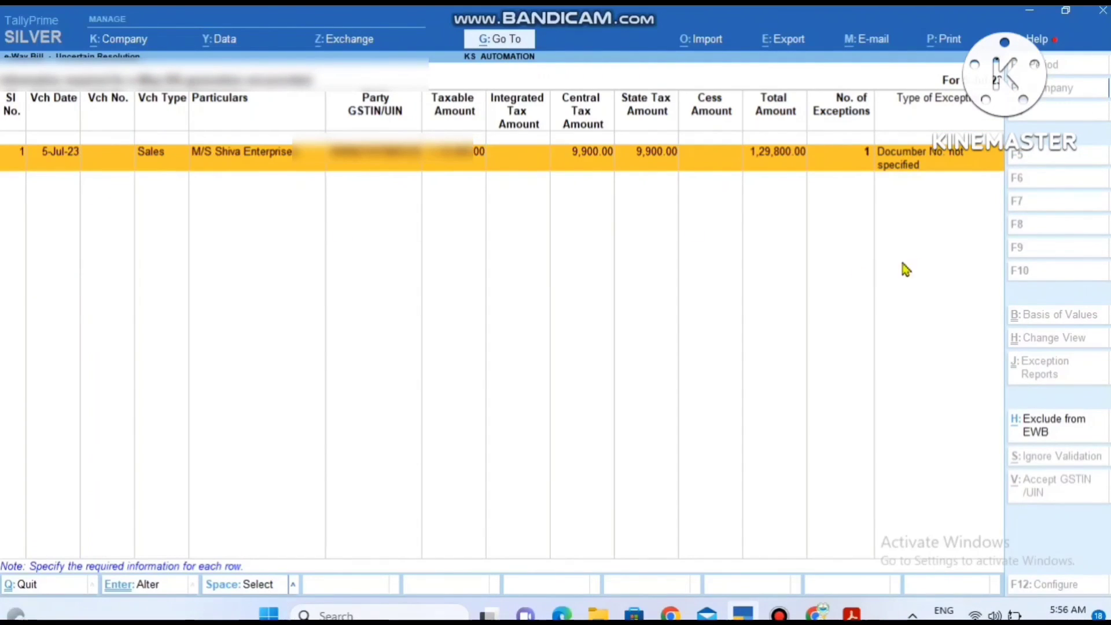
Resolve the M/S Shiva Enterprises voucher's exception by setting its Document No. to 02/2023-24, and leave the exception list.
click(934, 174)
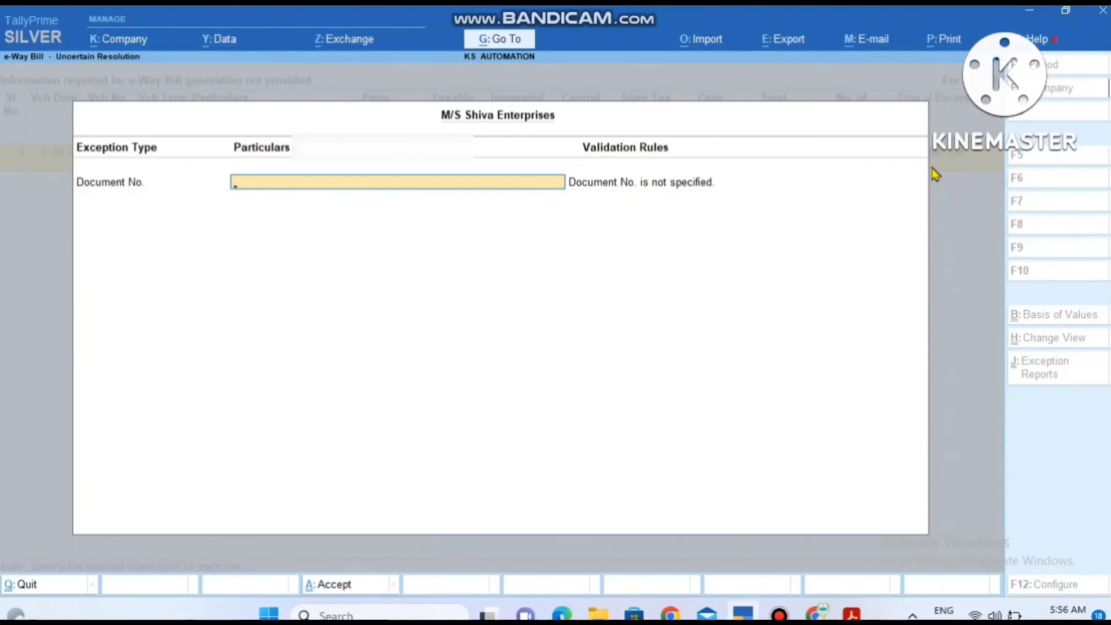
text(02/2023-24)
key(Return)
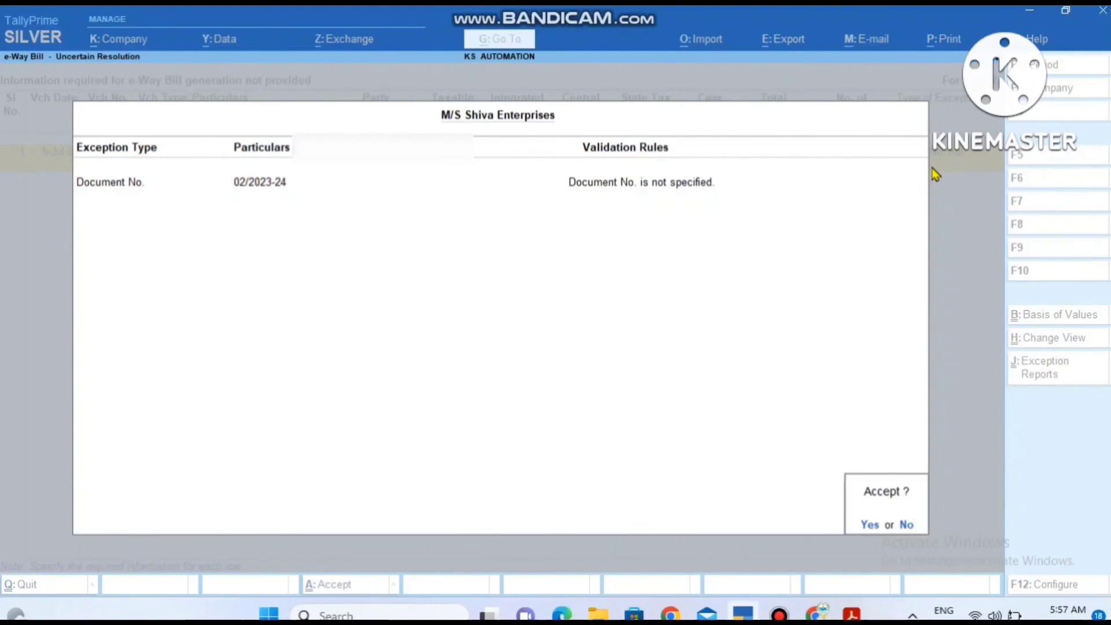
key(Return)
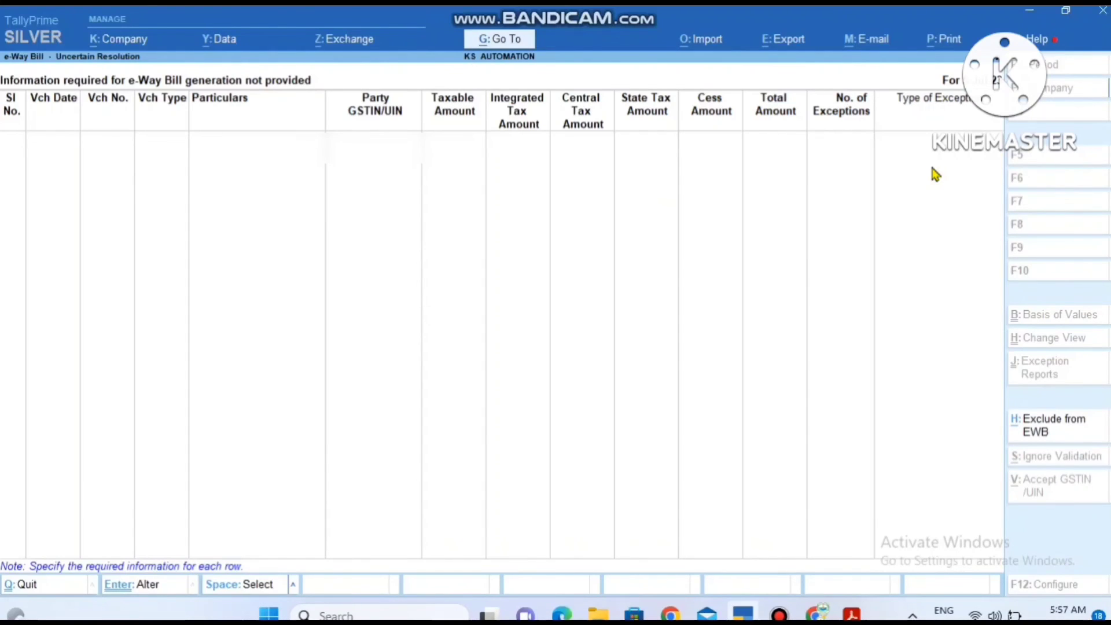
key(Escape)
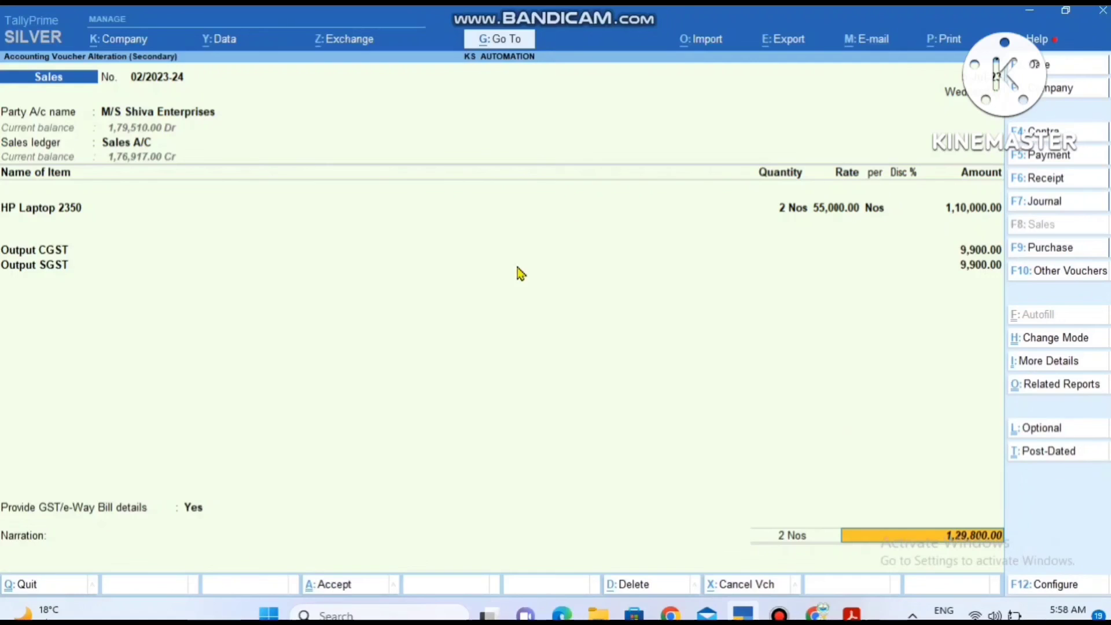
Accept the altered M/S Shiva Enterprises sales voucher, leaving its narration blank.
key(Return)
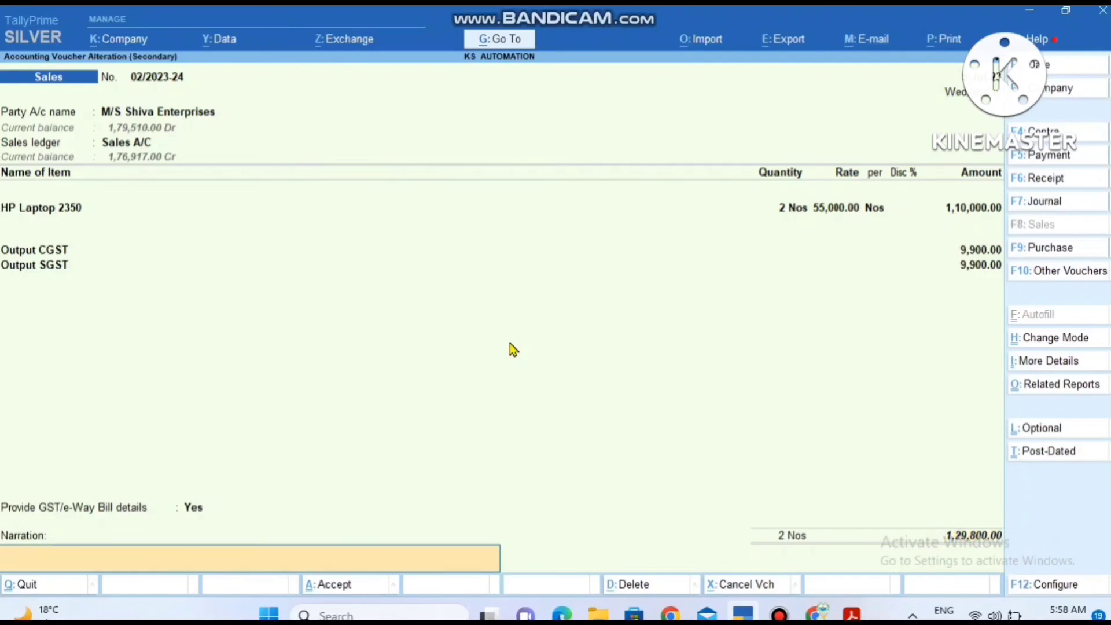
key(Return)
key(Return)
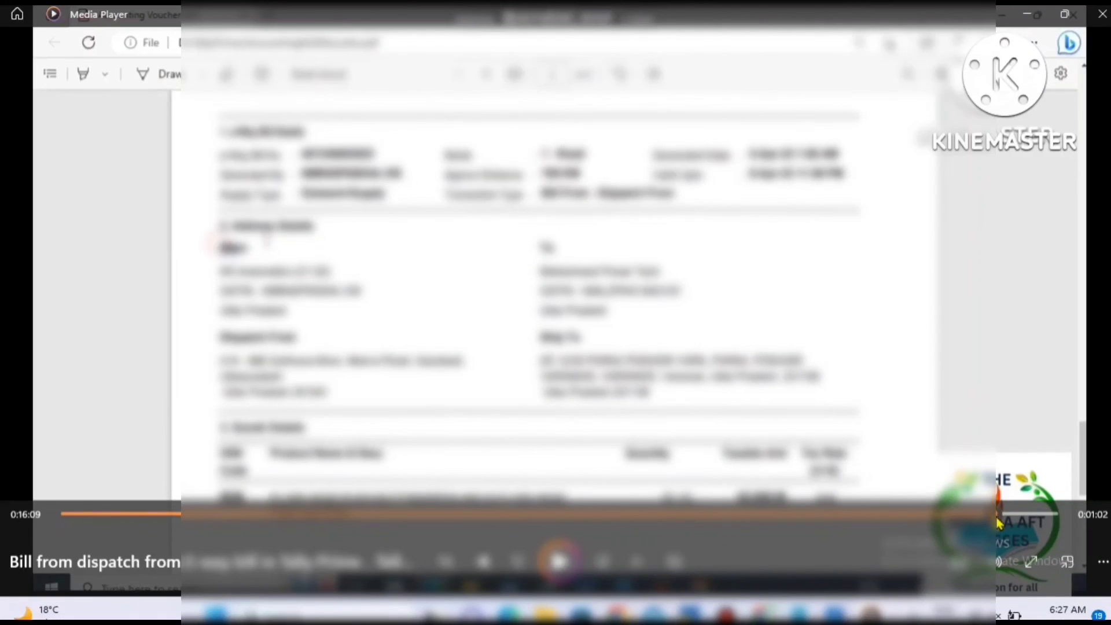
In Media Player, skip ahead to about 16:20 in the video showing the e-Way Bill's address details.
drag(997, 518, 1004, 518)
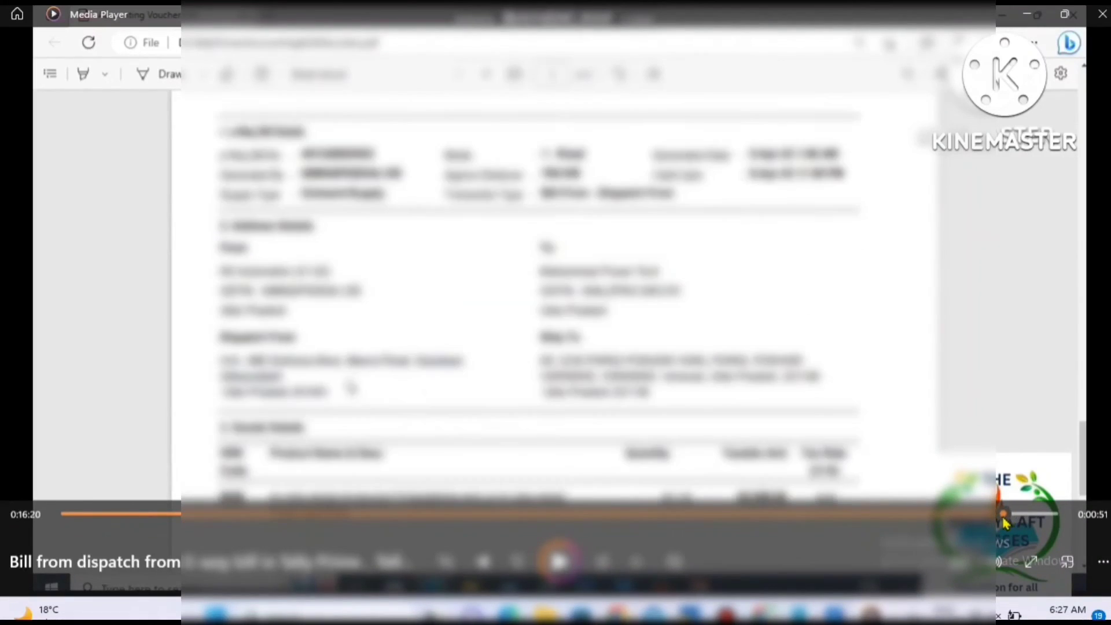